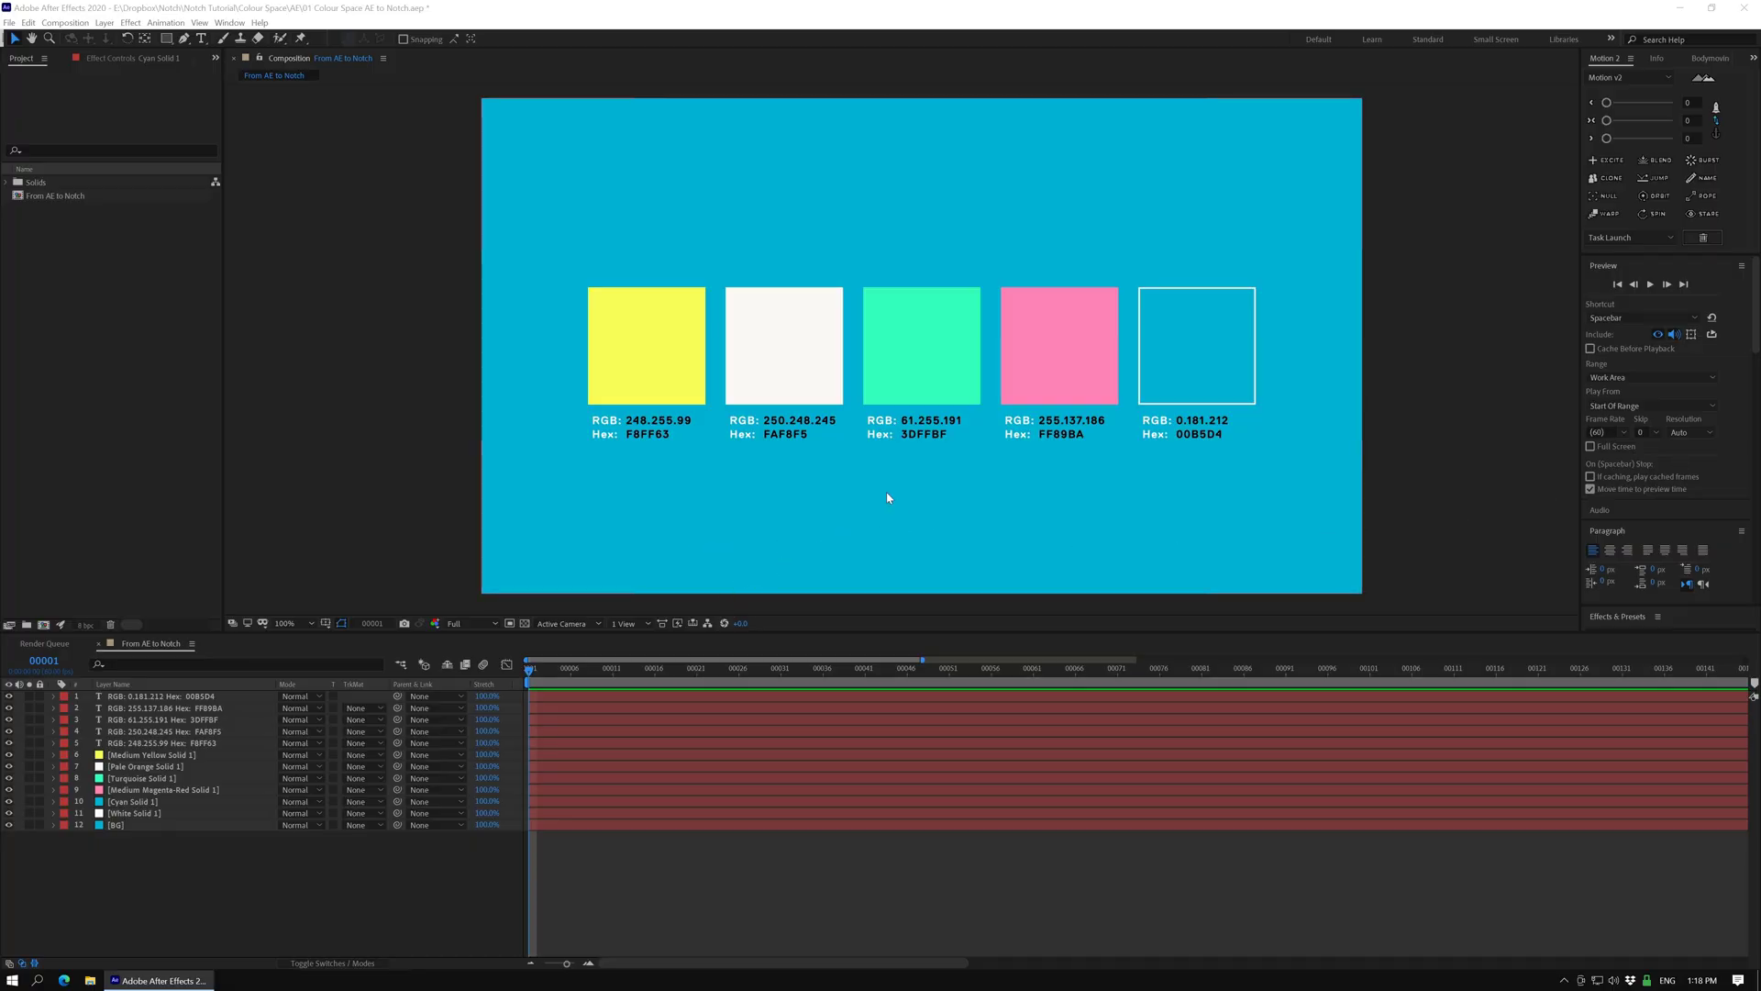
Set the After Effects project working space to sRGB IEC61966-2.1 and confirm
left_click(82, 632)
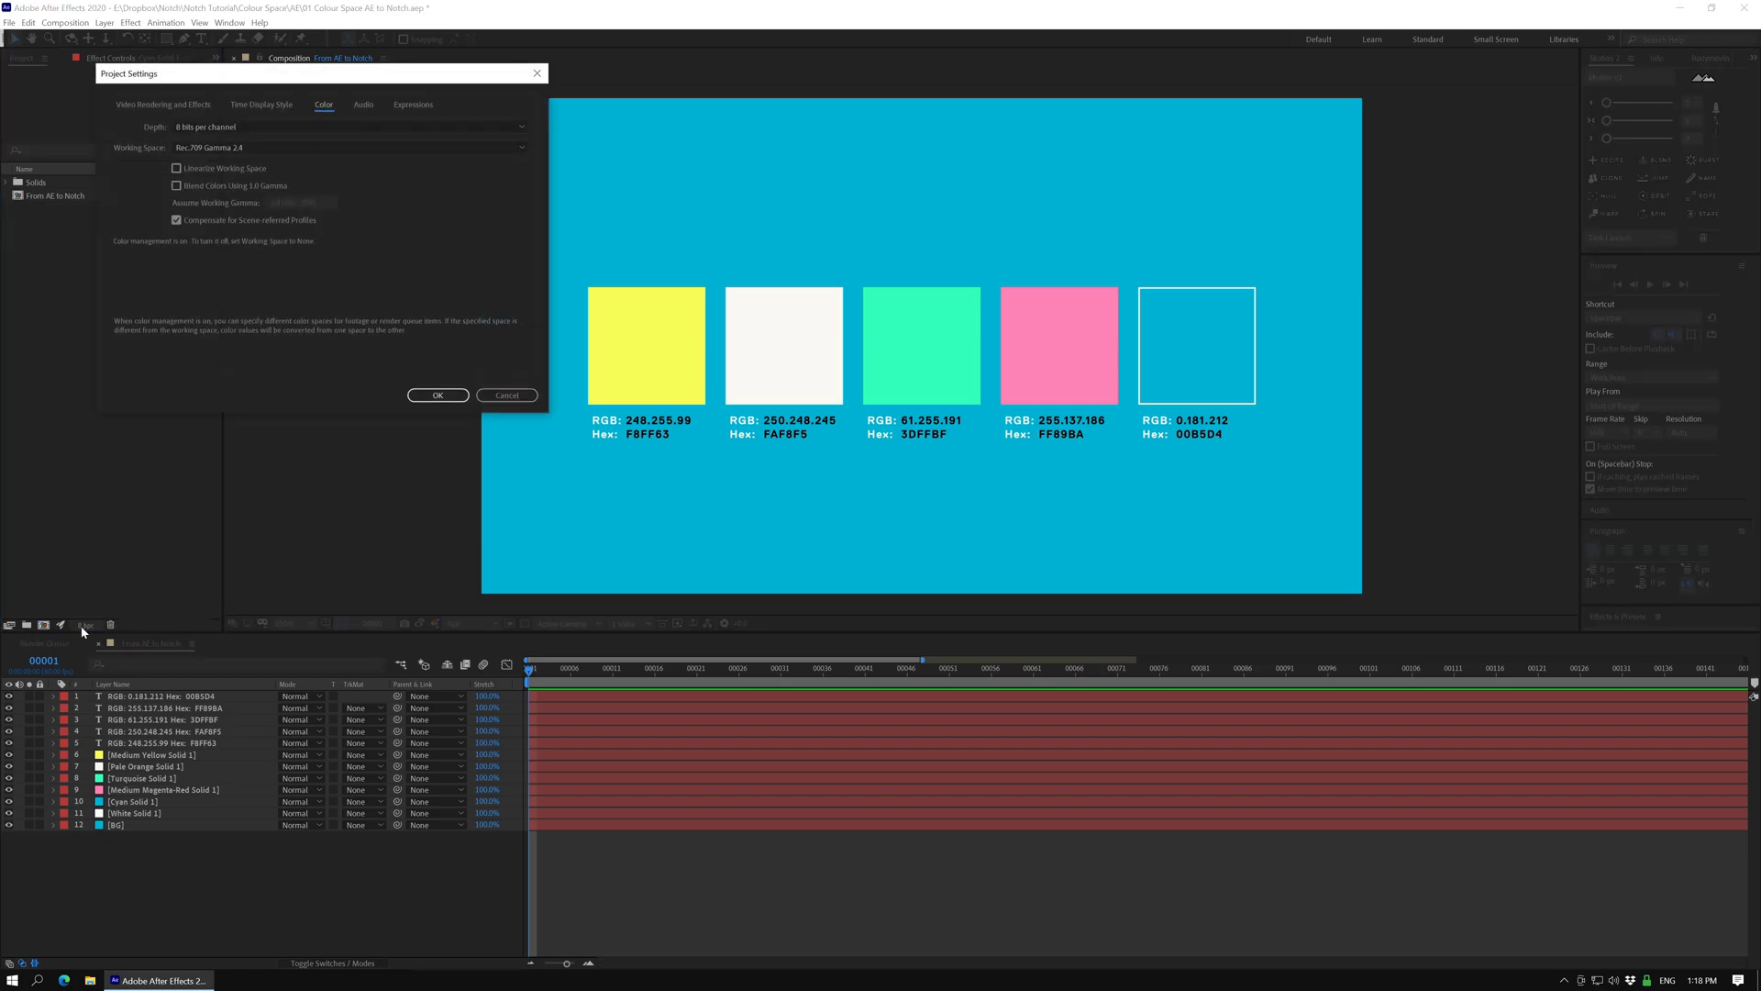
left_click(606, 296)
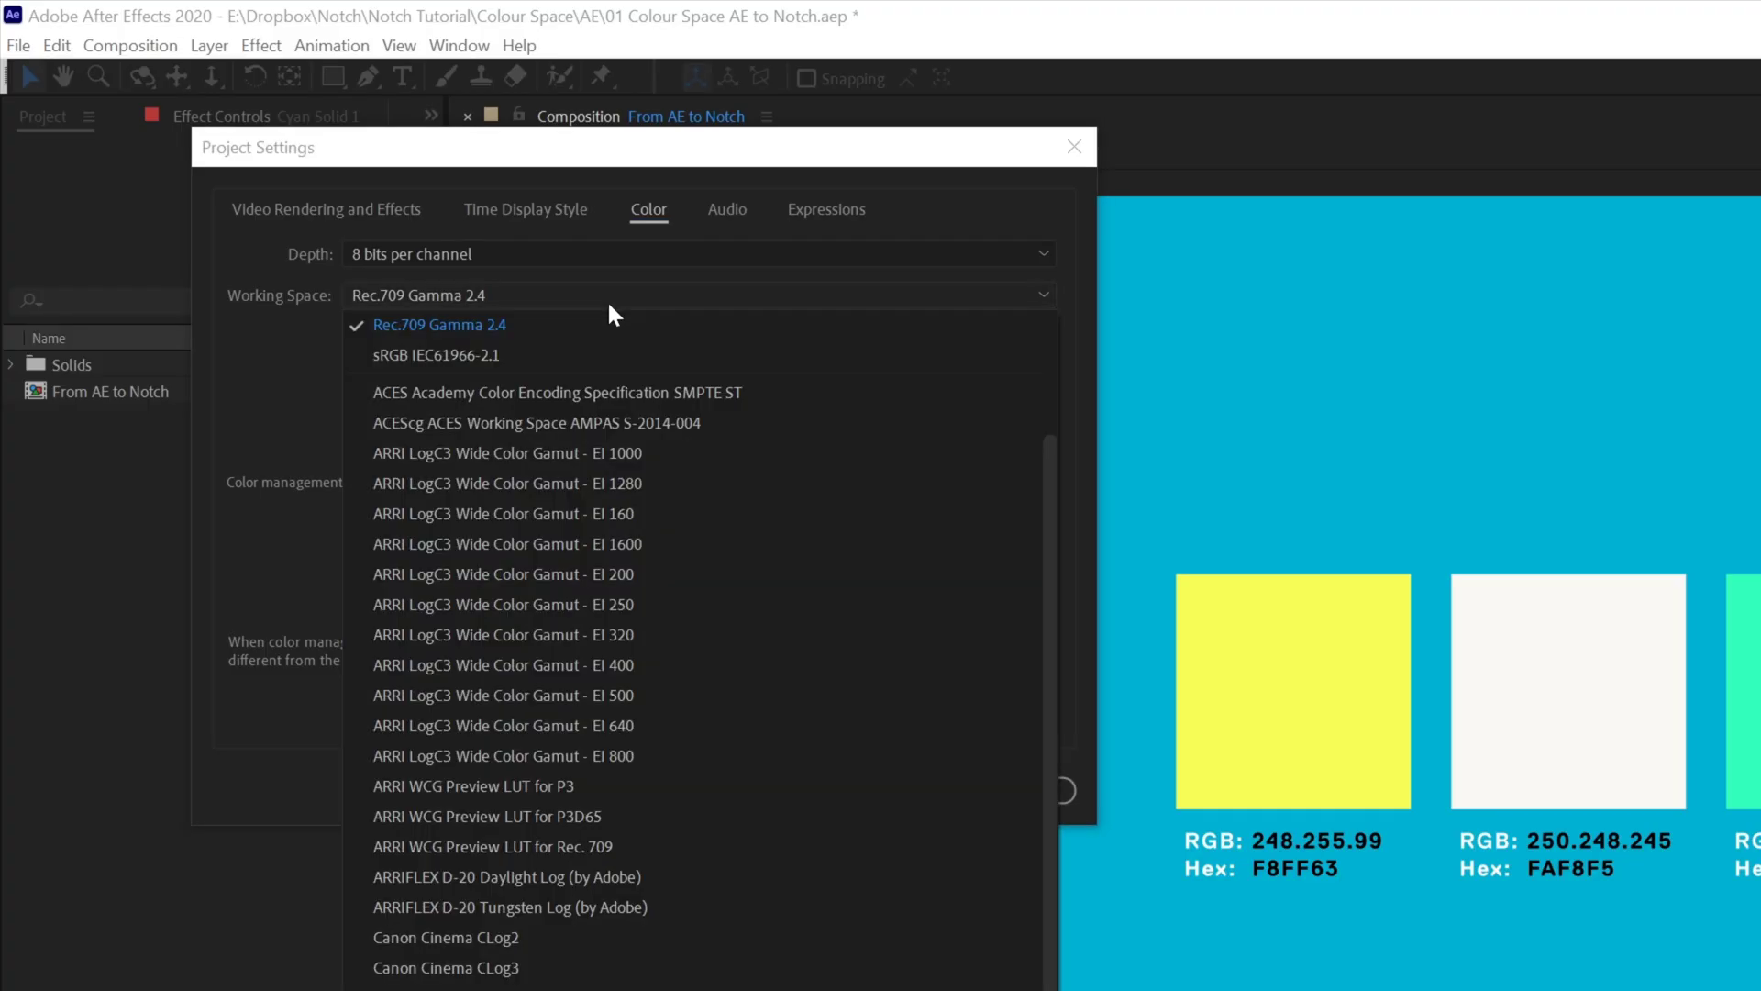
left_click(600, 353)
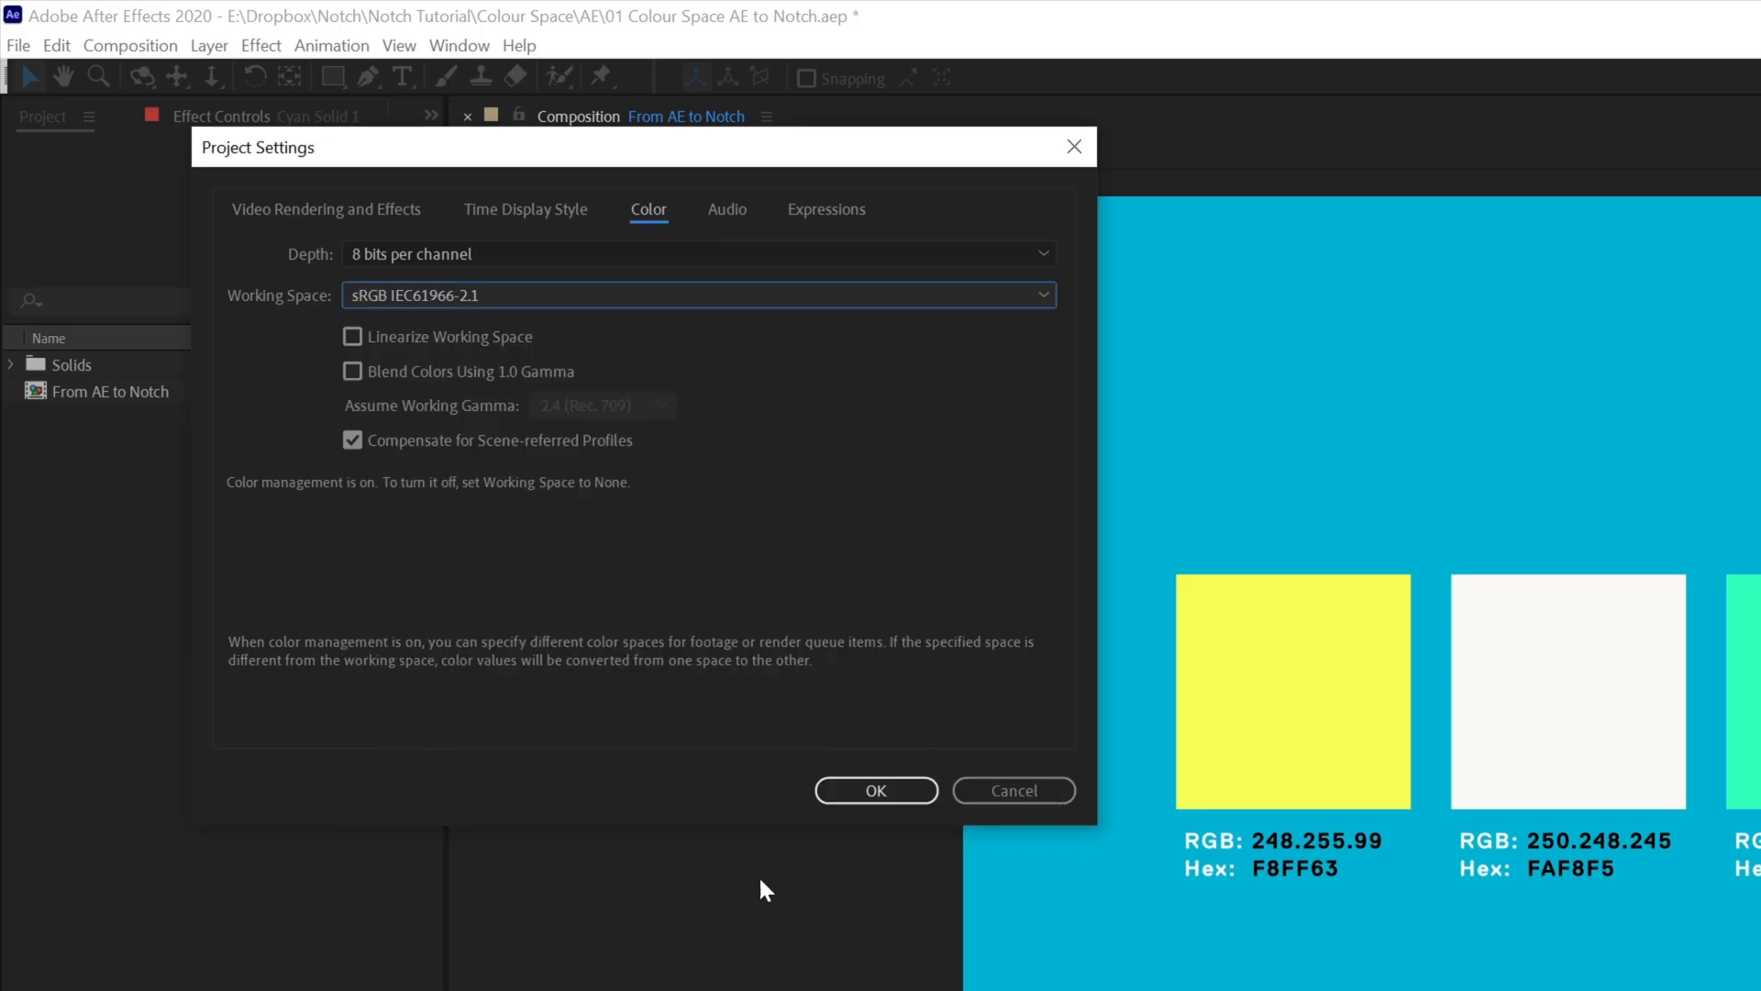
left_click(877, 789)
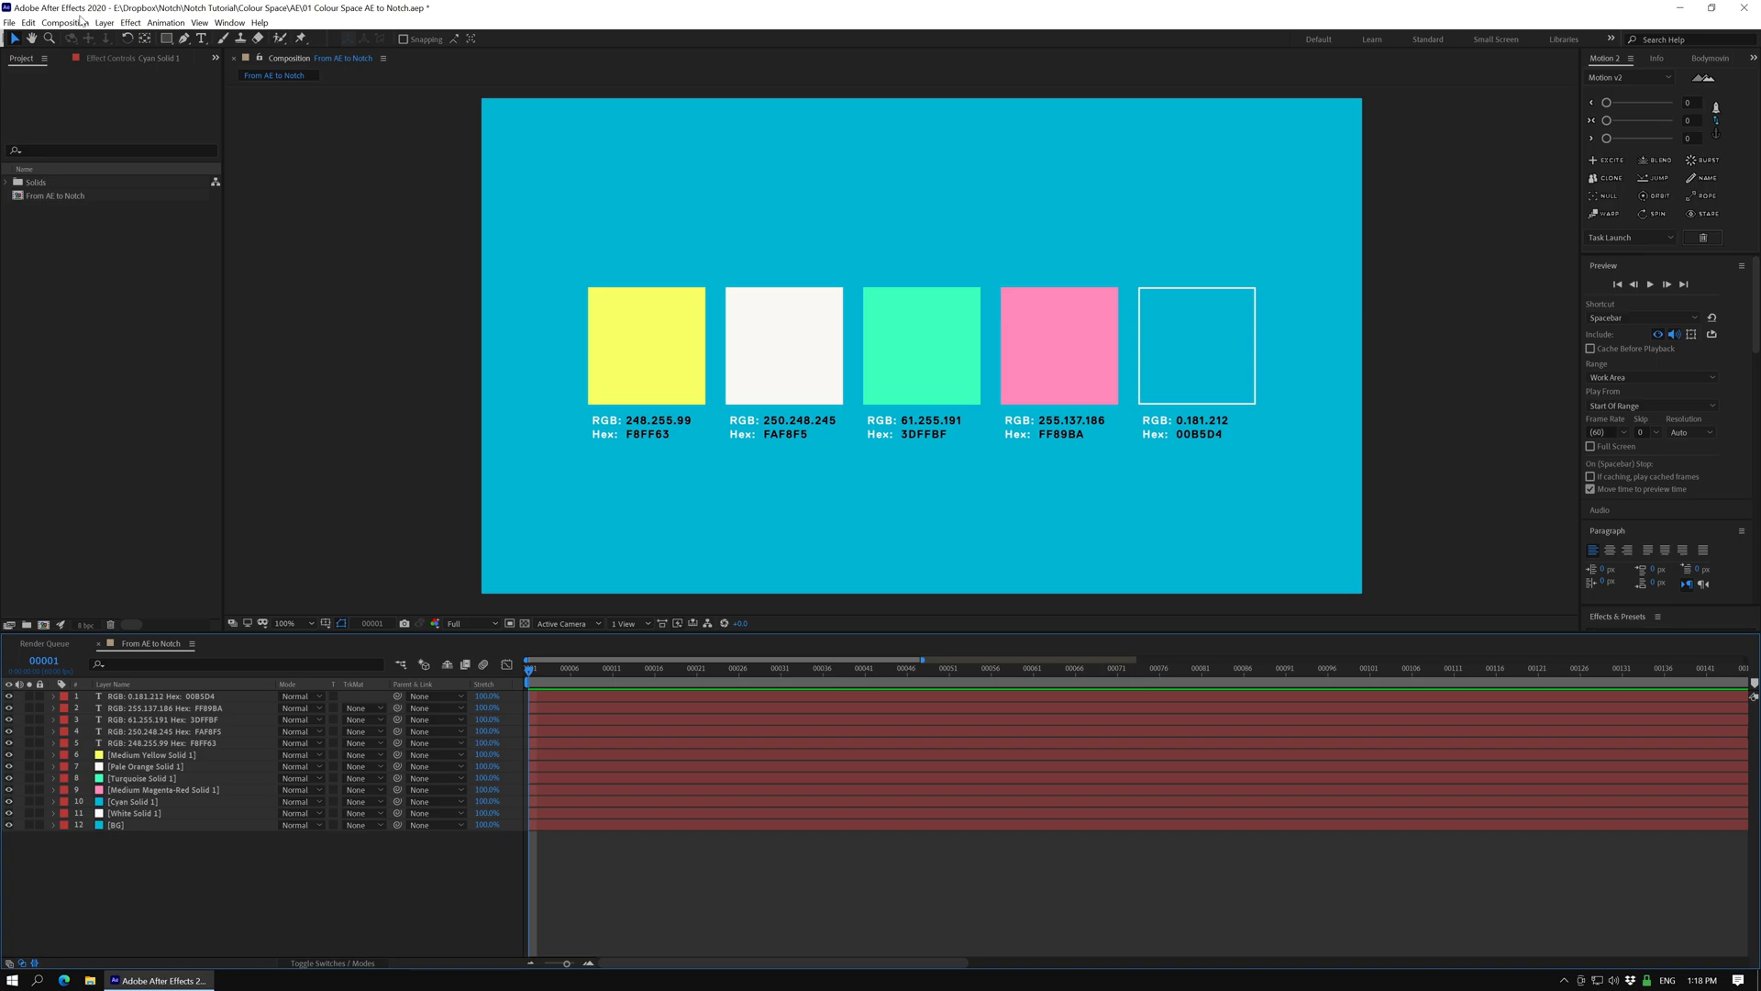
Queue the current frame with the PNG NO ALPHA output module and render it
left_click(66, 23)
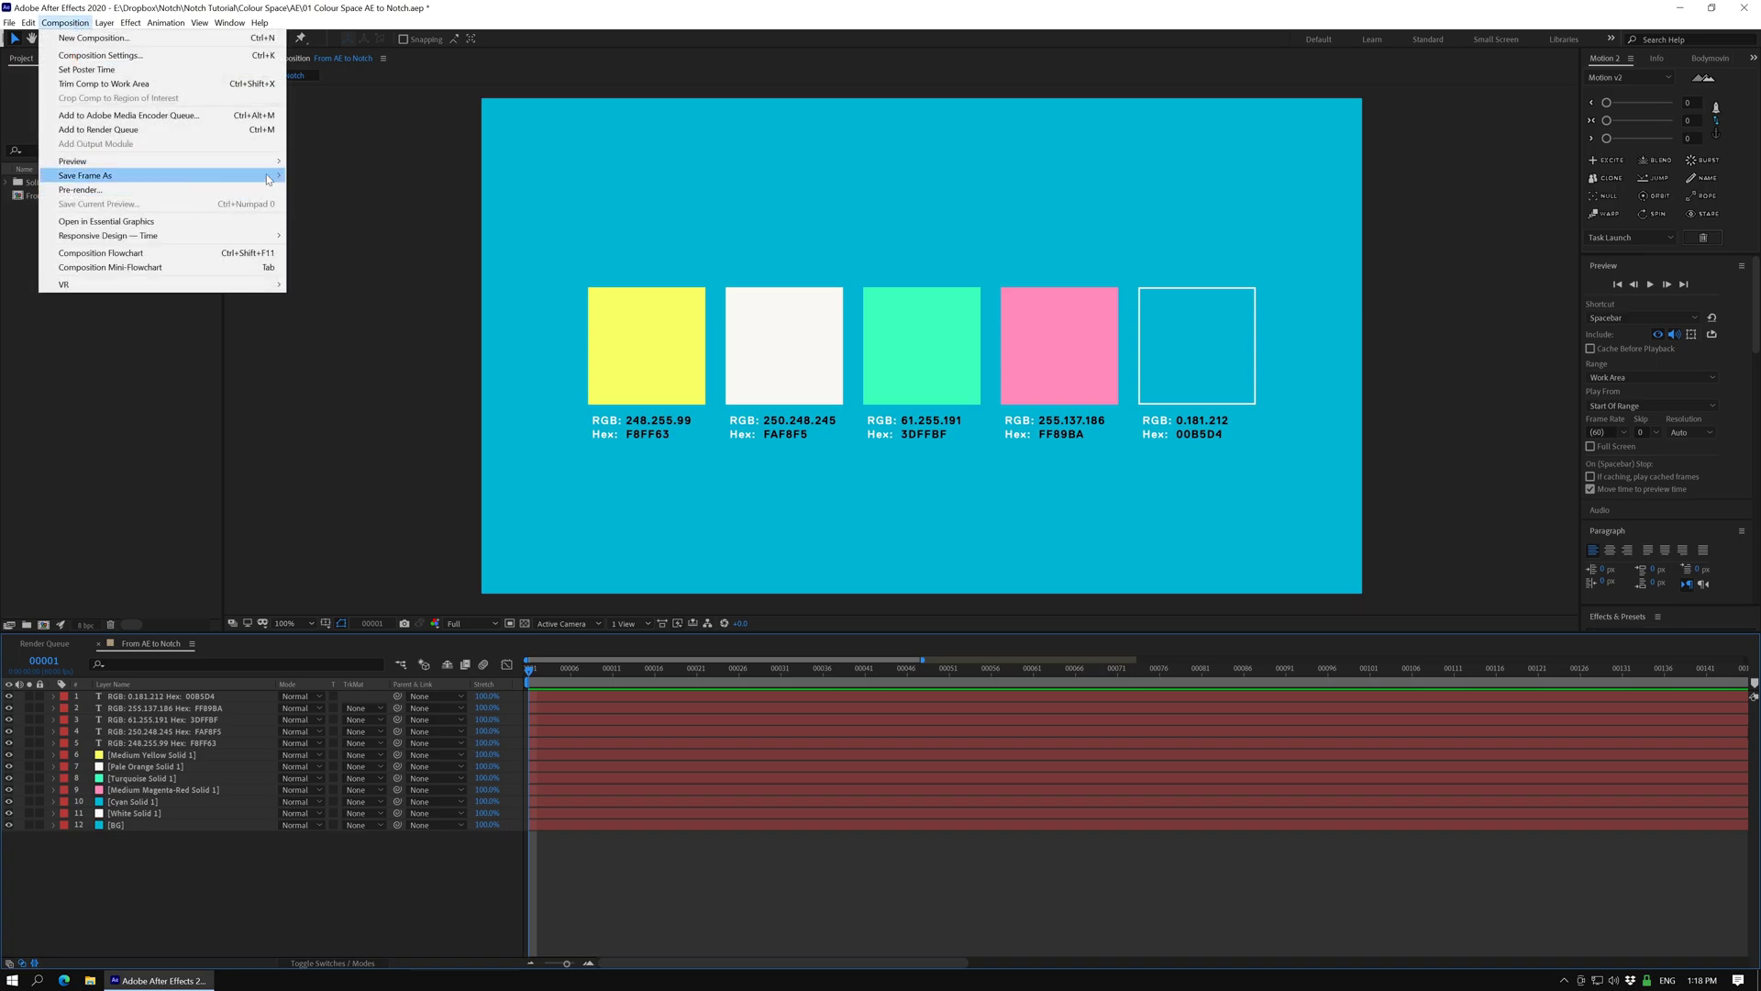
mouse_move(86, 175)
left_click(356, 177)
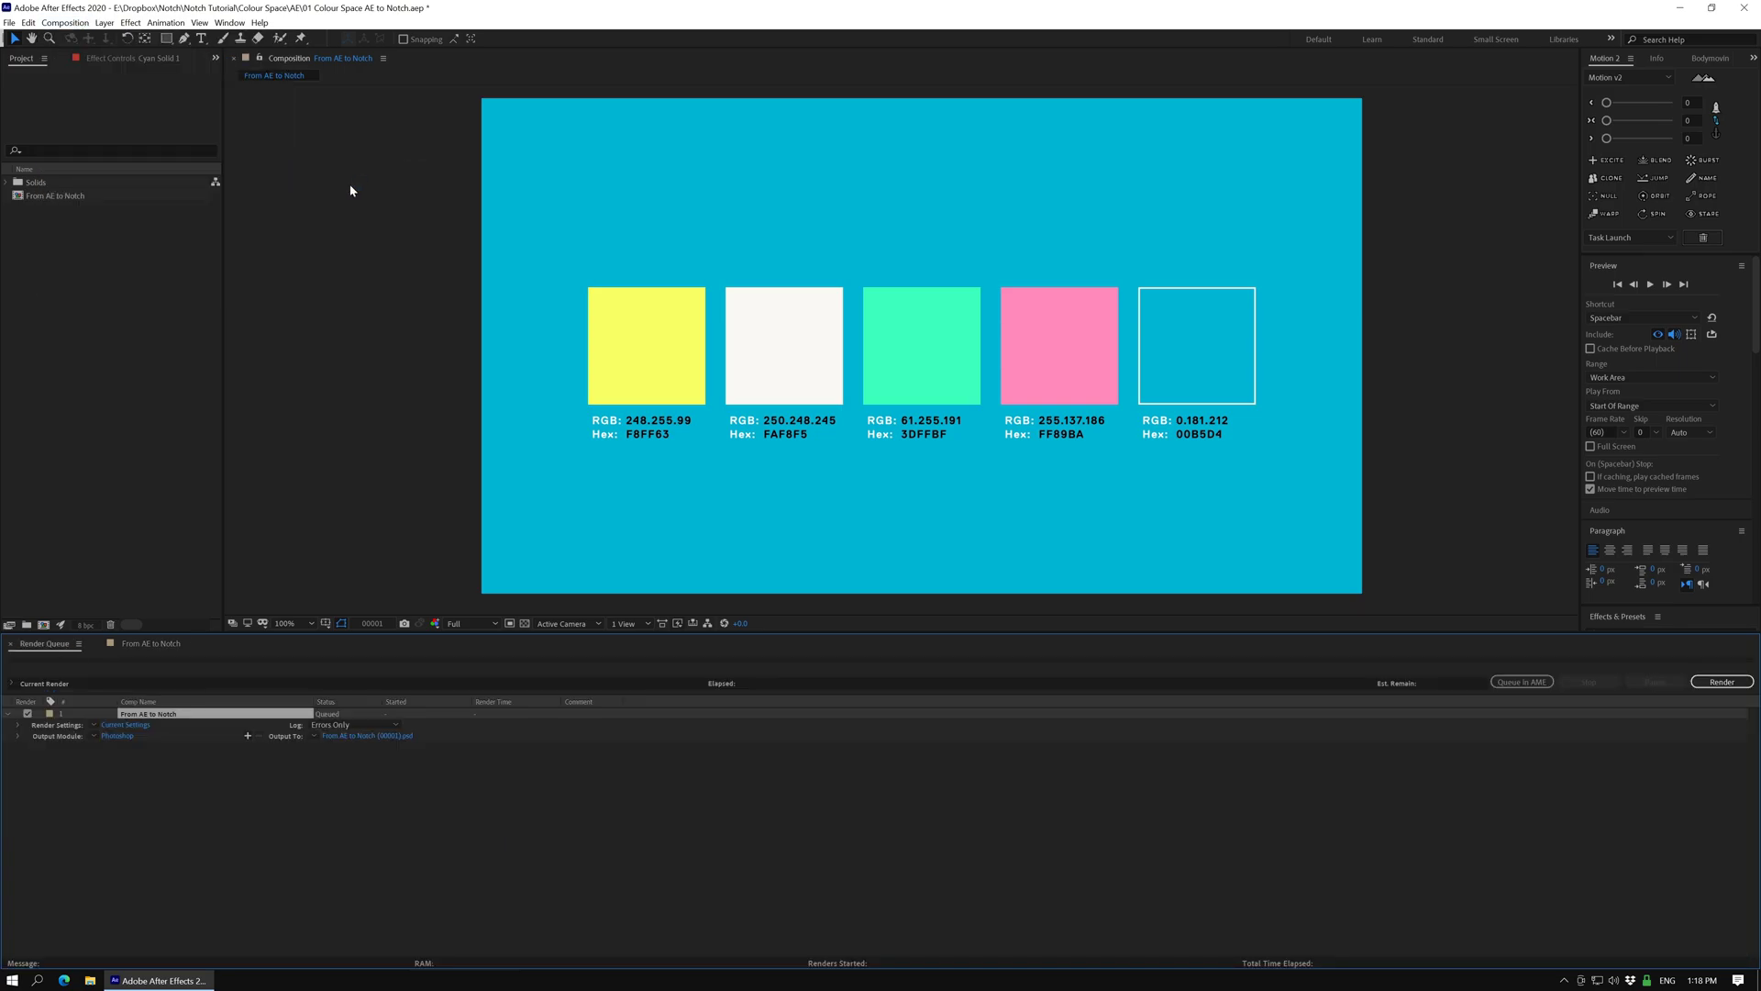
left_click(93, 735)
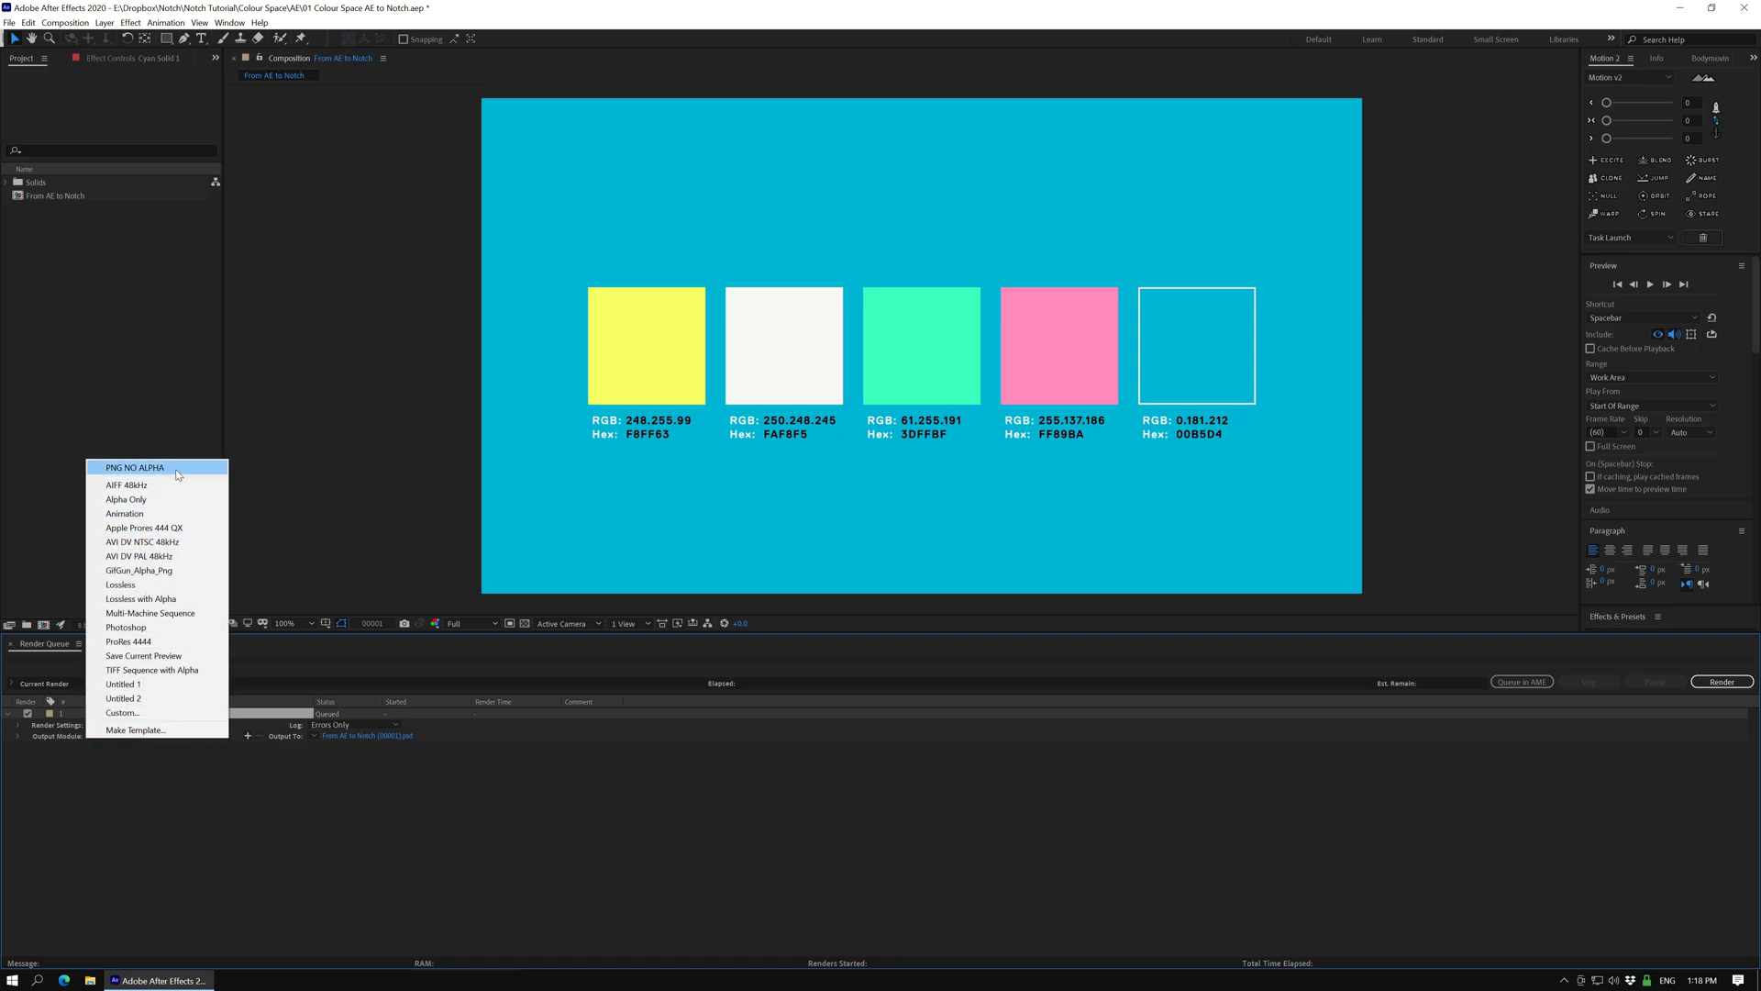
left_click(134, 468)
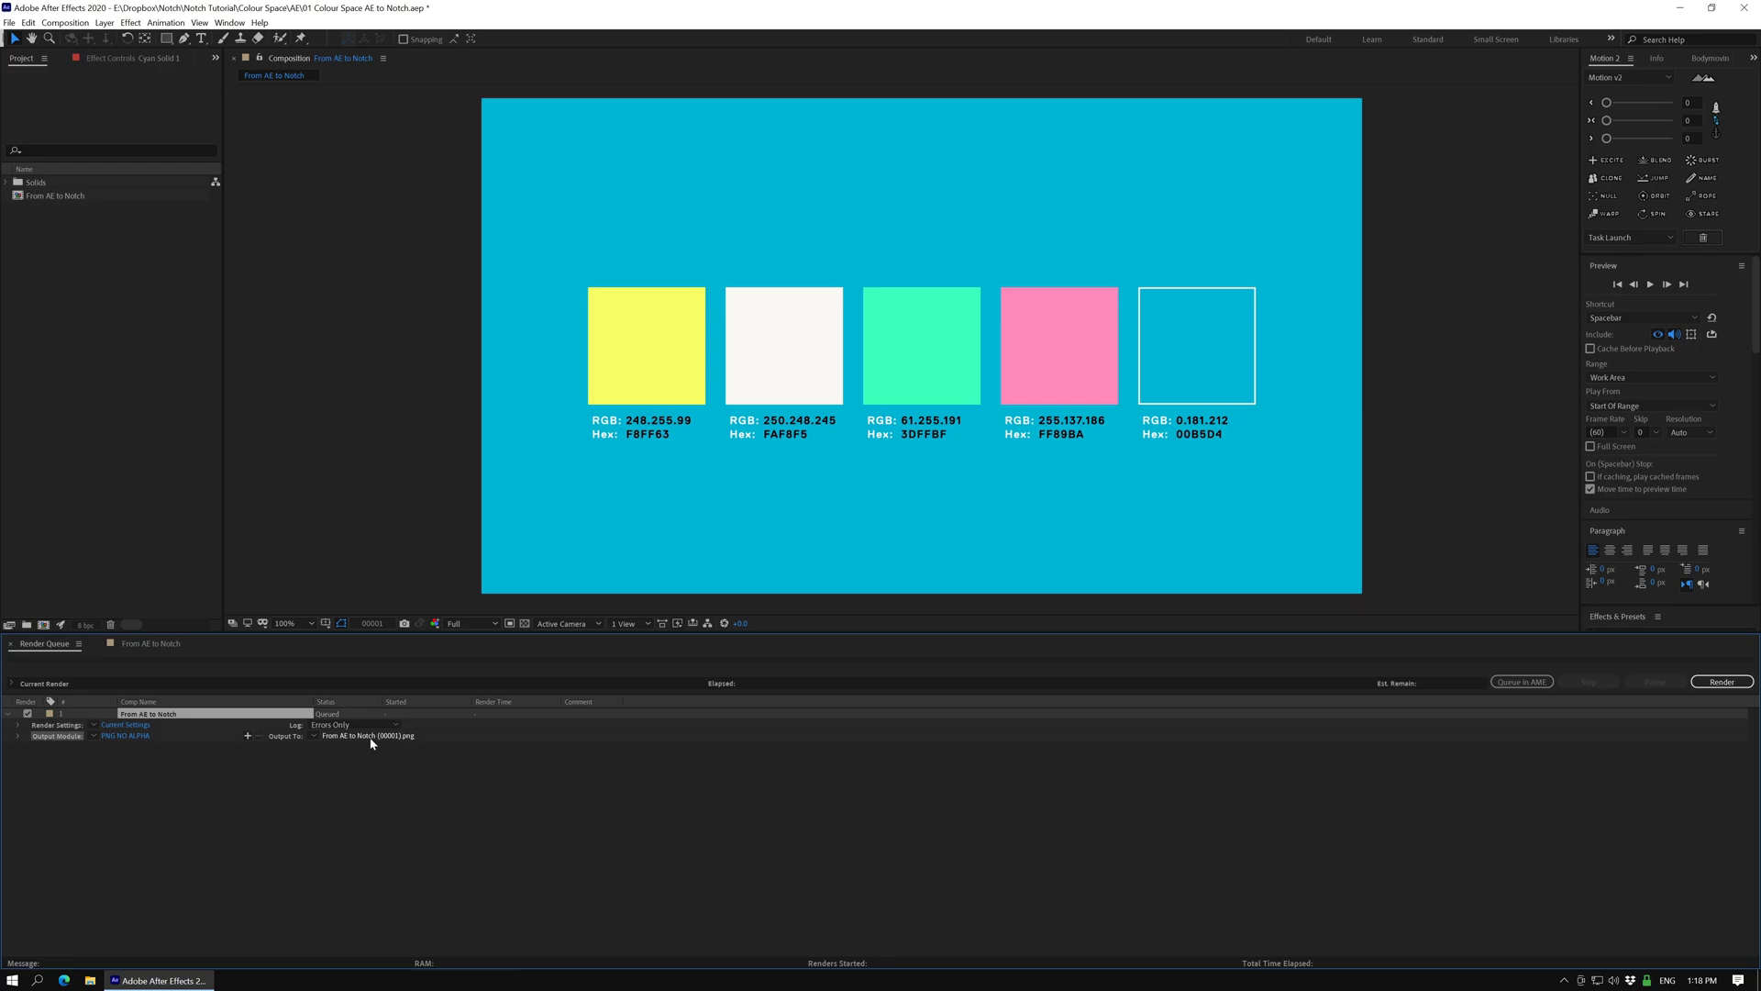
left_click(1720, 681)
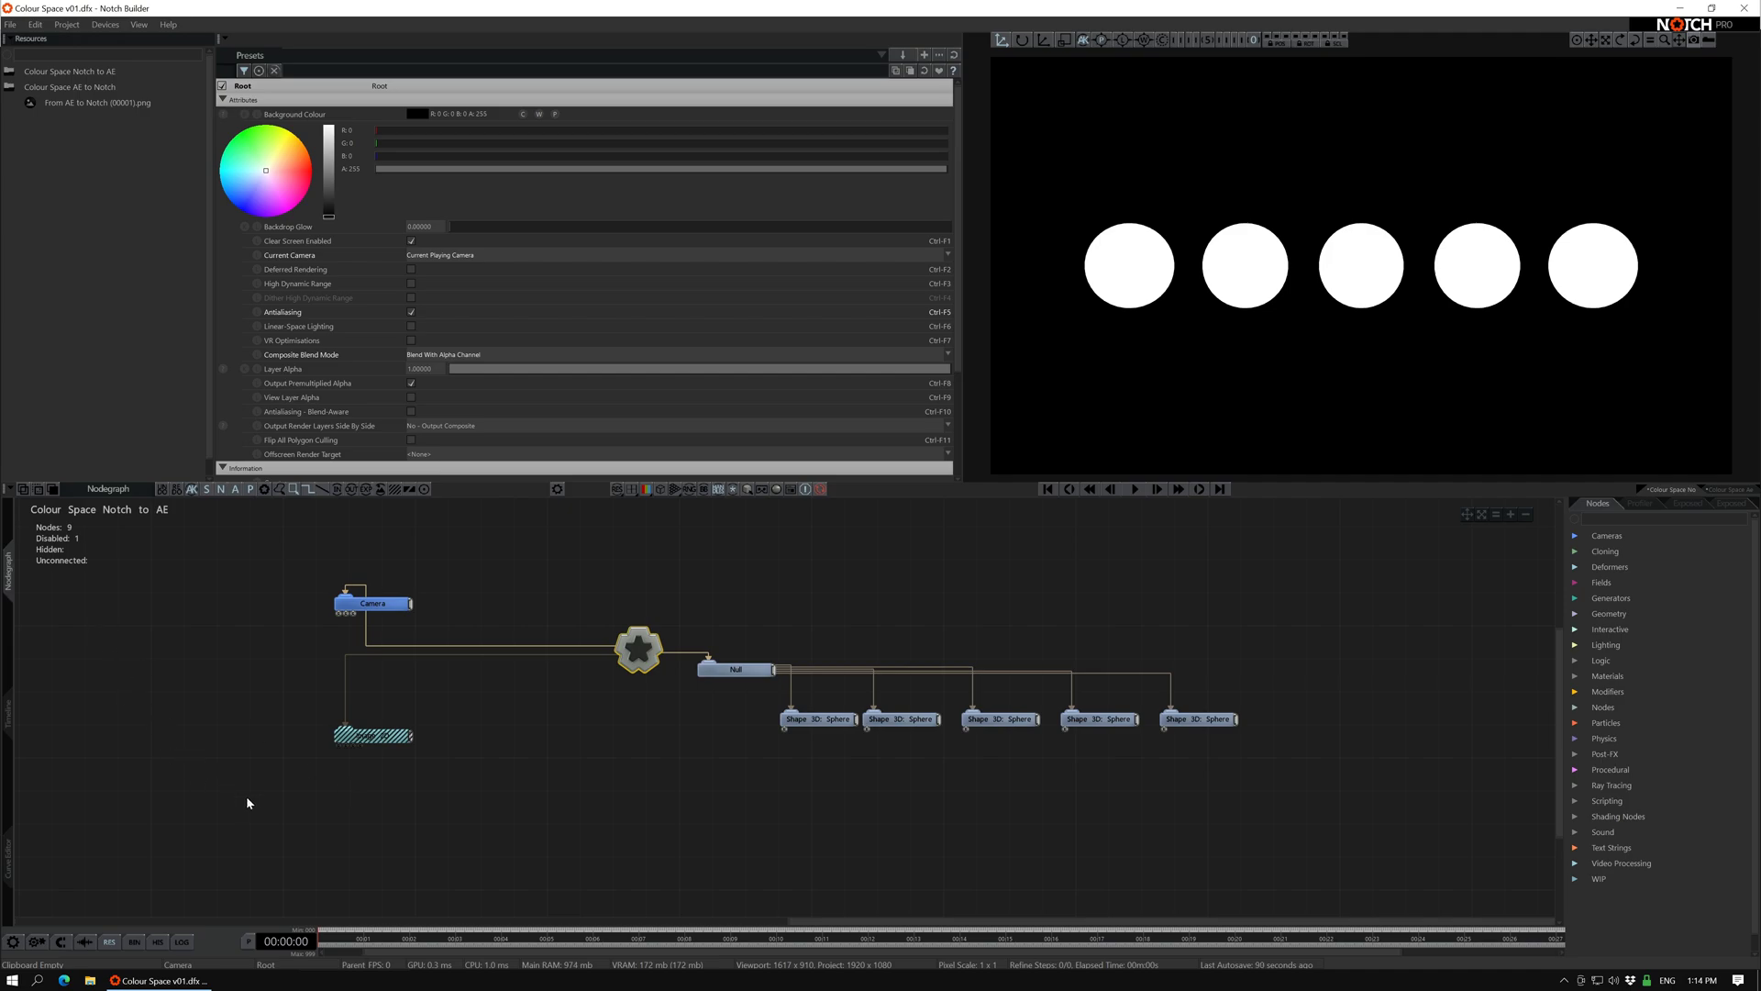
Enable Image 2D and feed it the rendered PNG through a Video Loader node
left_click(372, 735)
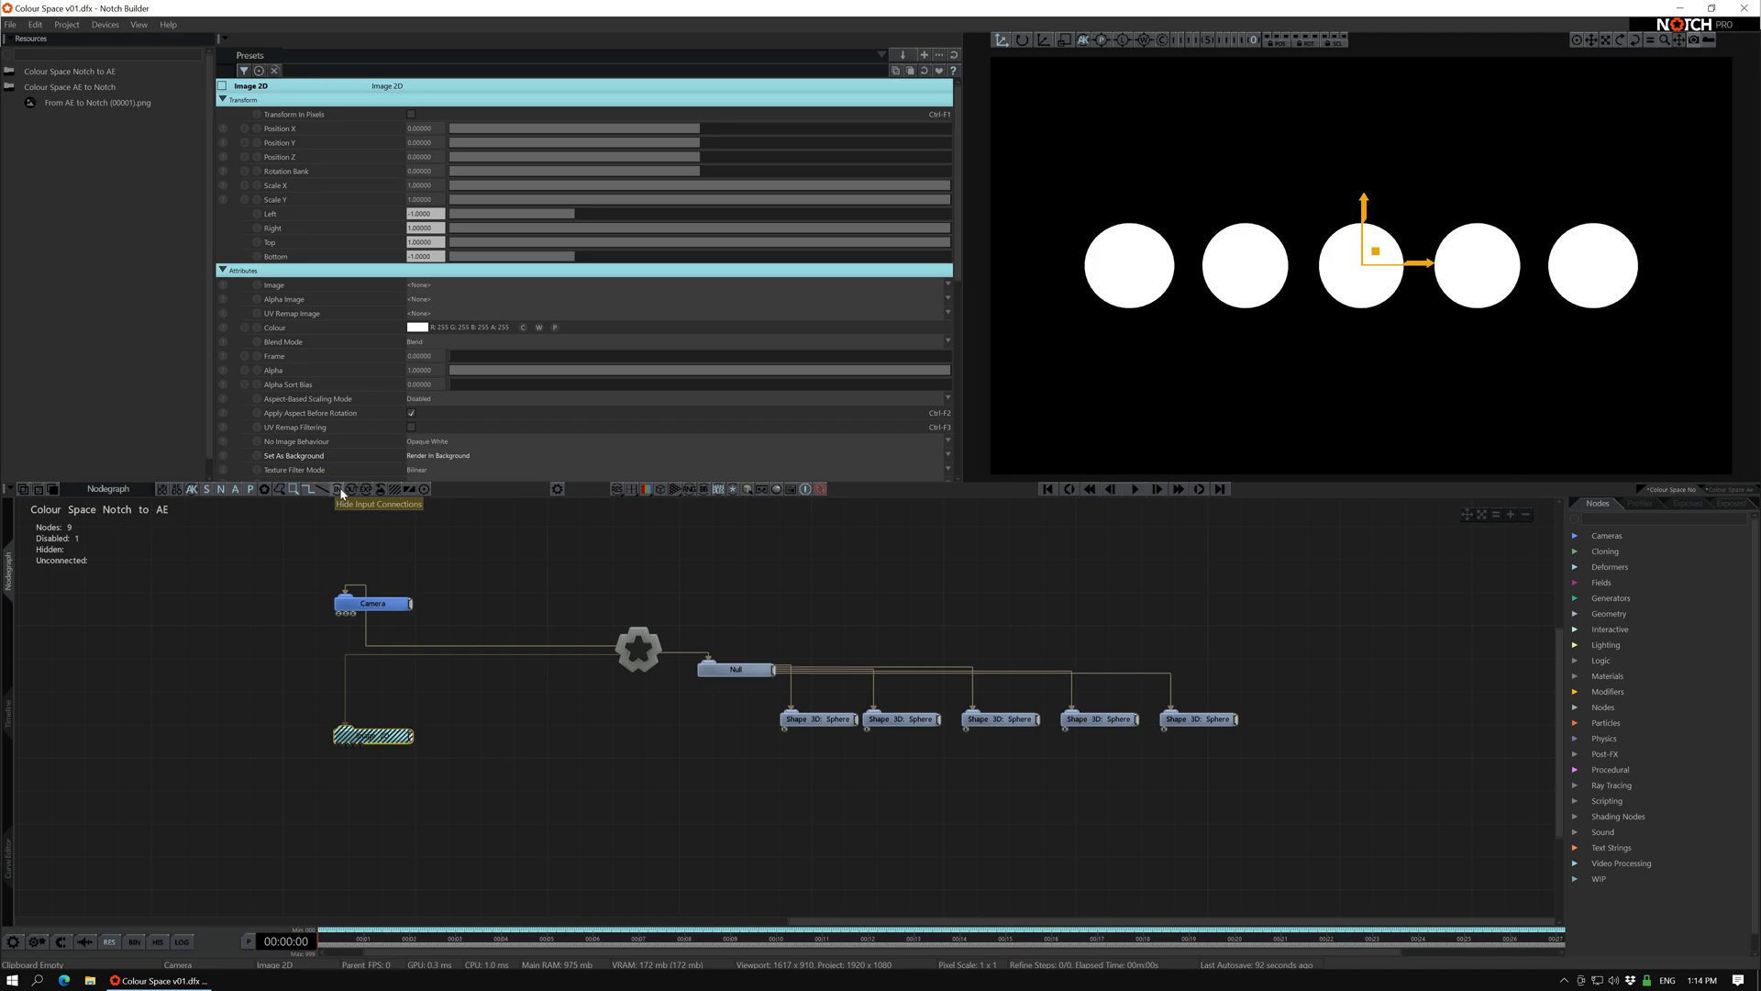
left_click(343, 489)
mouse_move(98, 102)
left_mouse_down()
mouse_move(389, 796)
mouse_move(340, 744)
left_mouse_up()
left_click(680, 800)
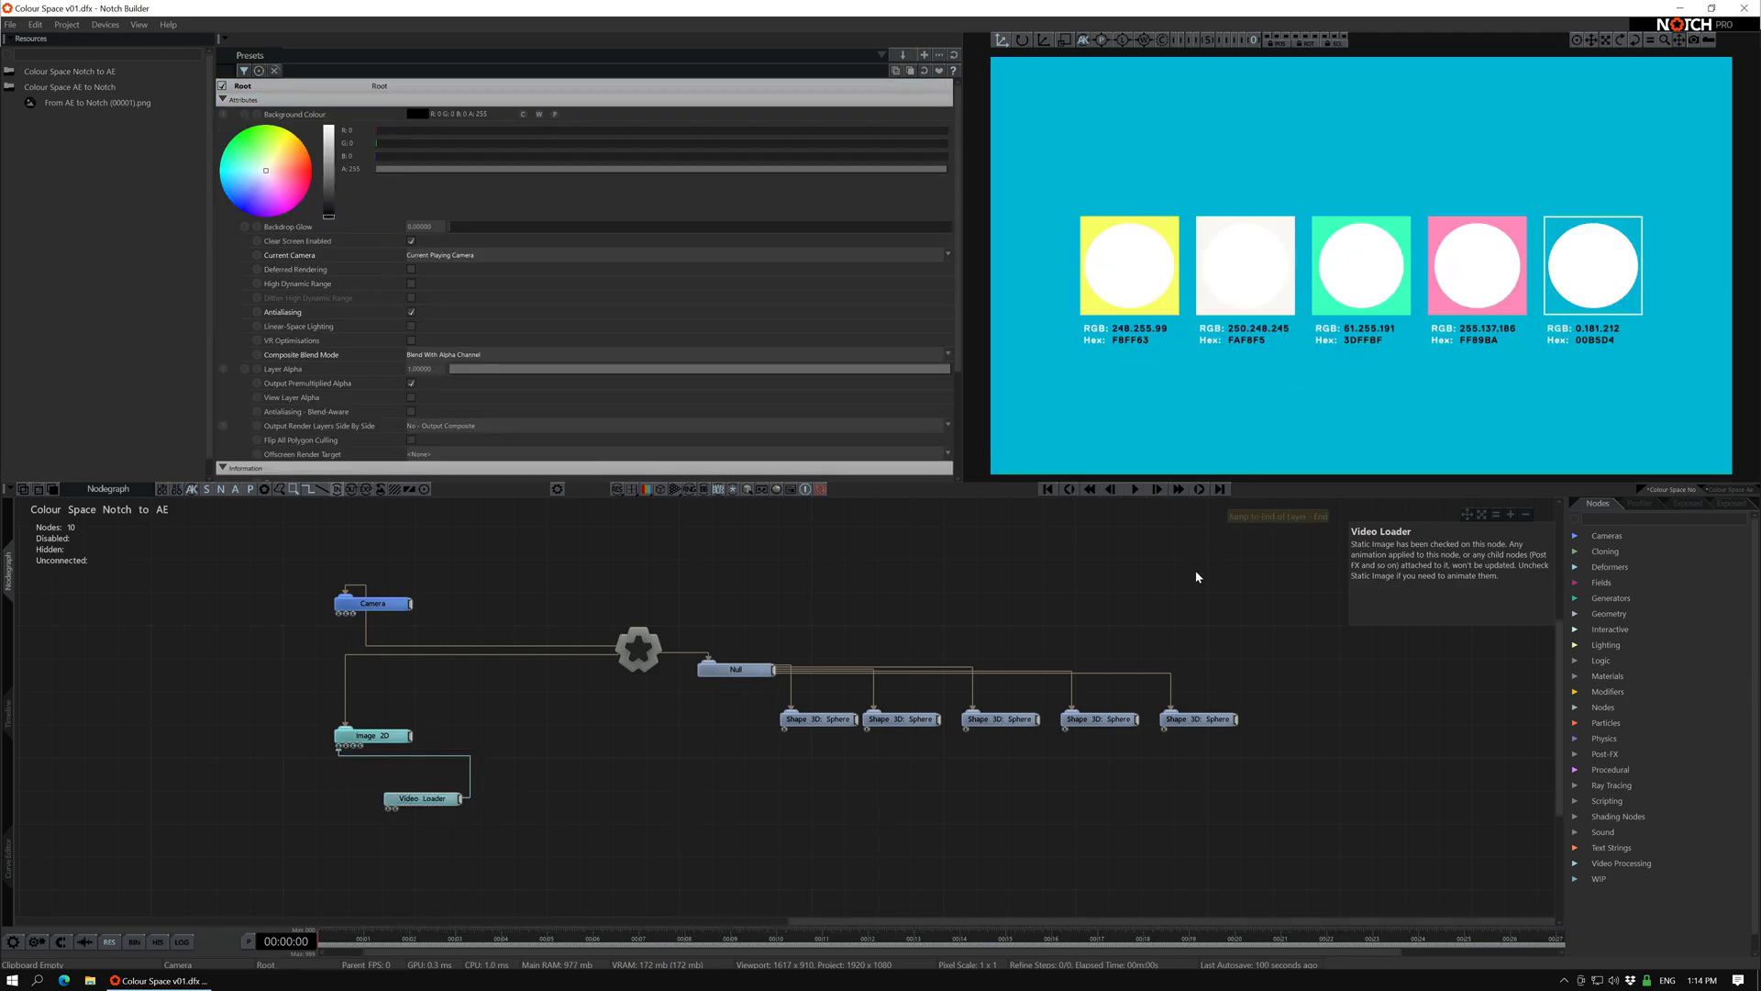
Colour the first three sphere nodes from their swatches, including yellow and green
left_click(812, 722)
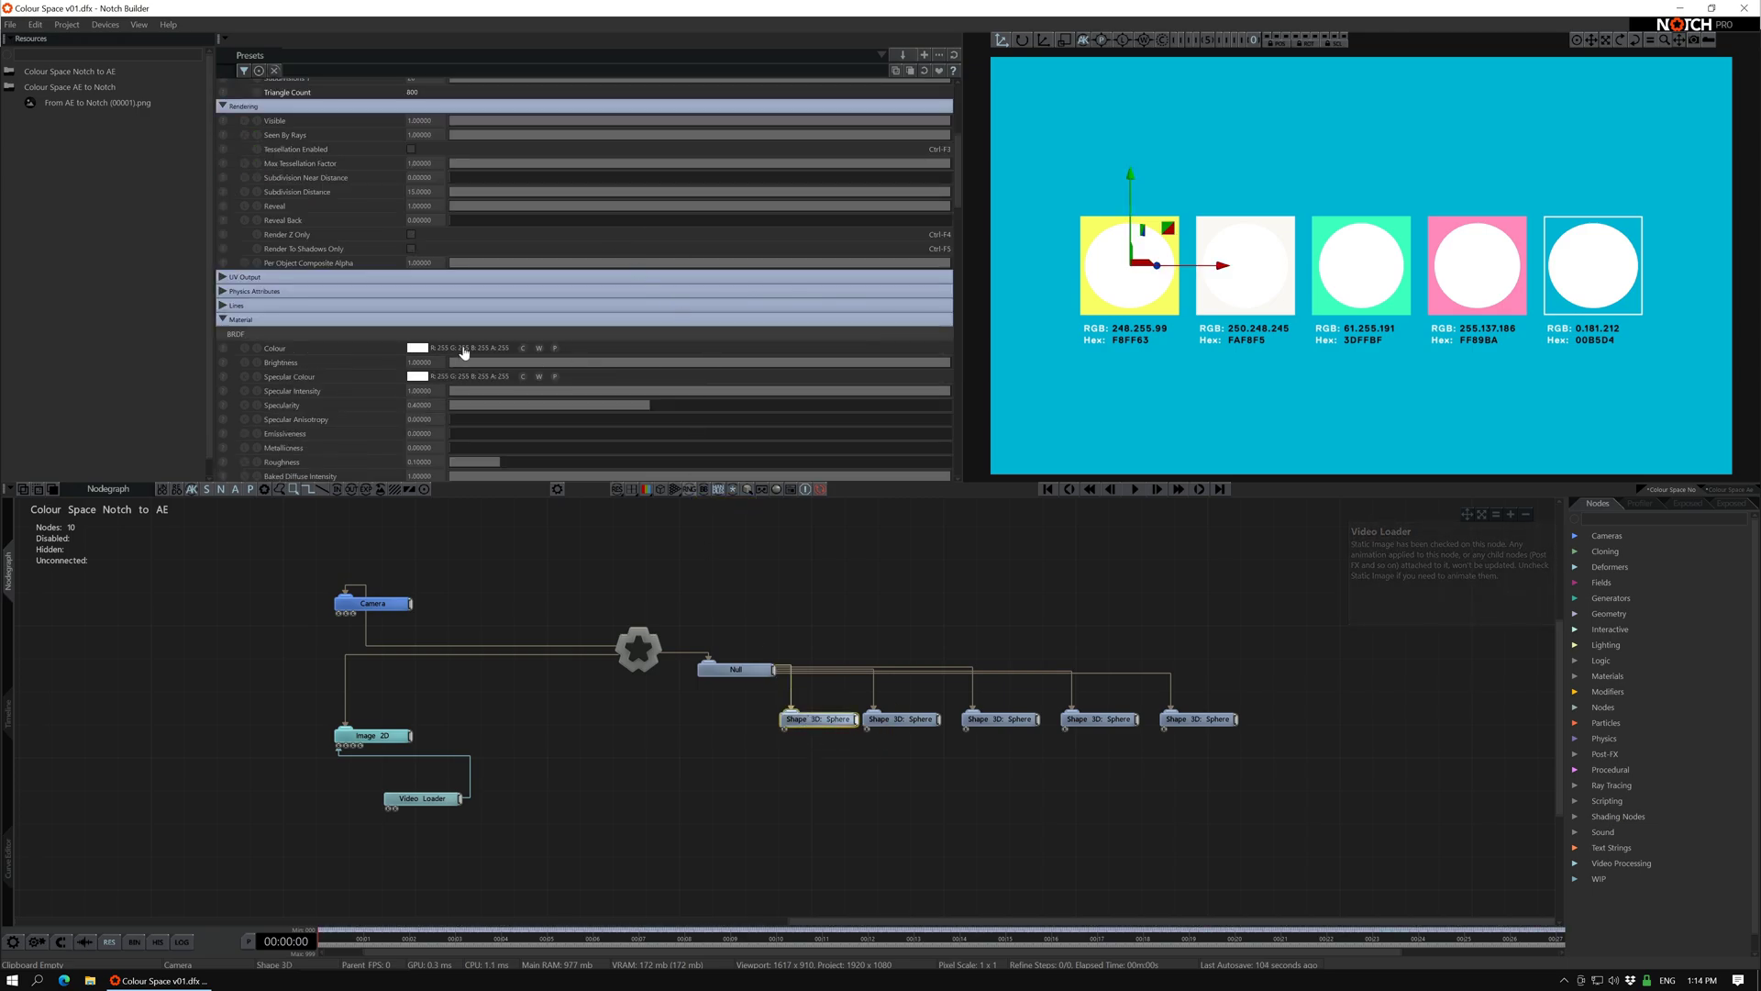
left_click(555, 351)
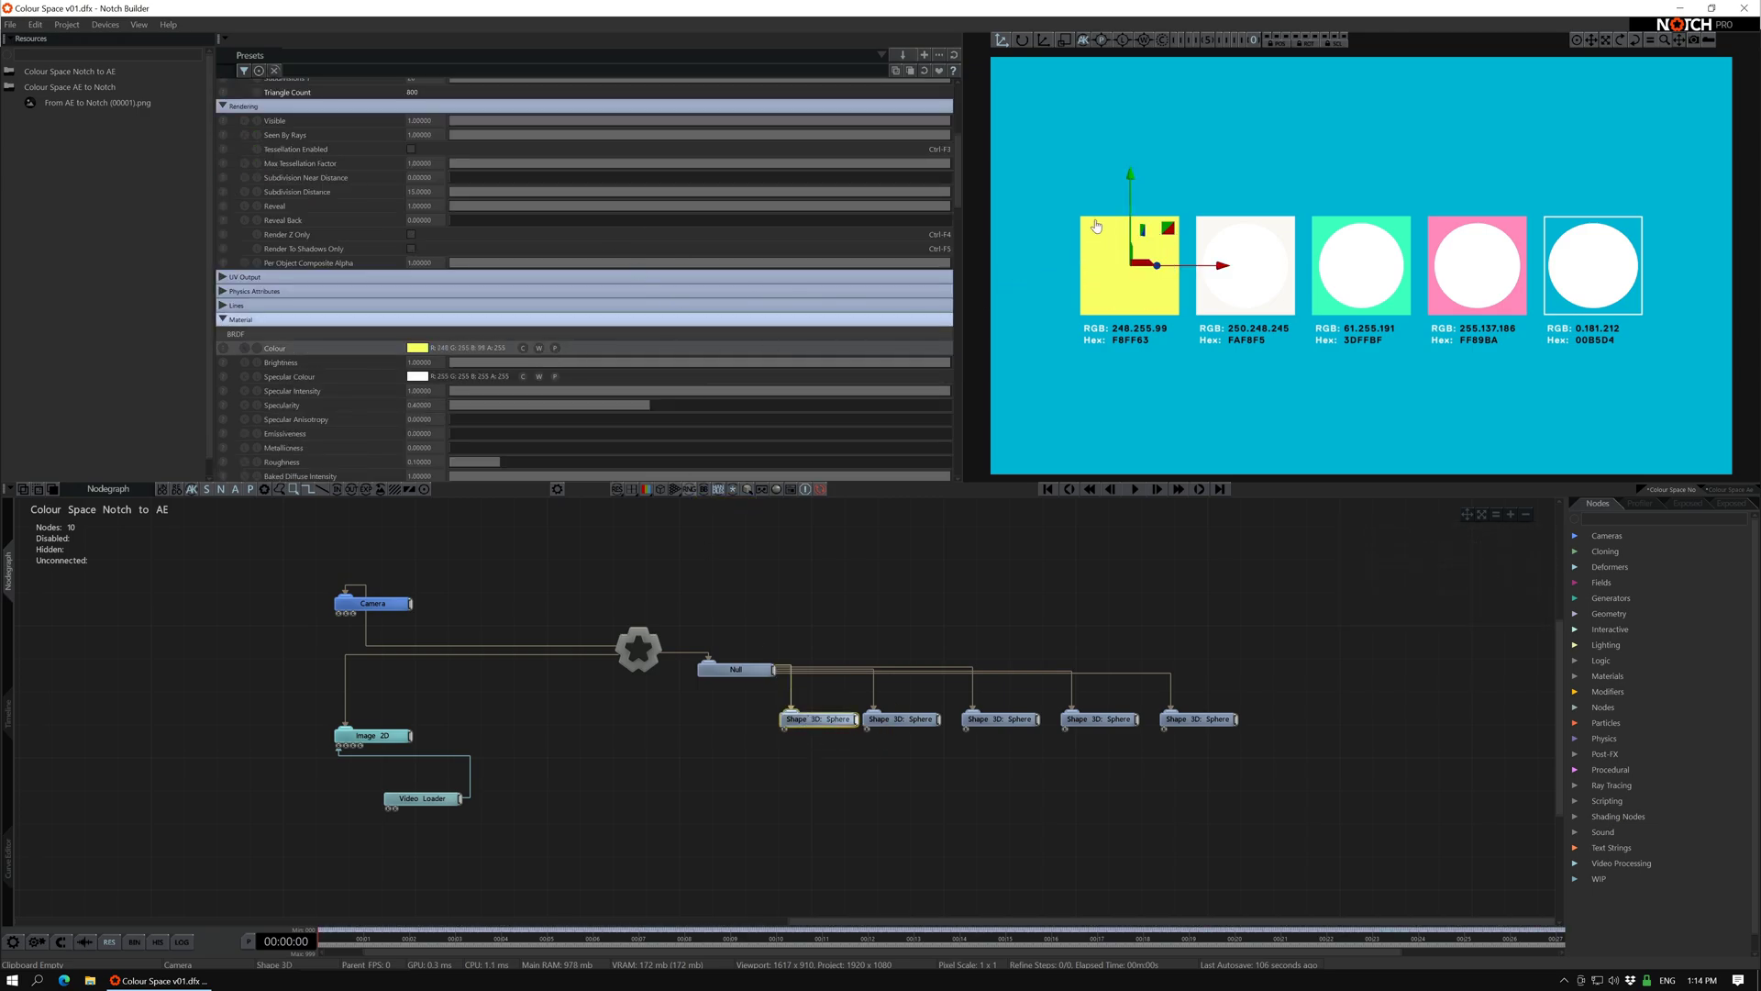
left_click(900, 719)
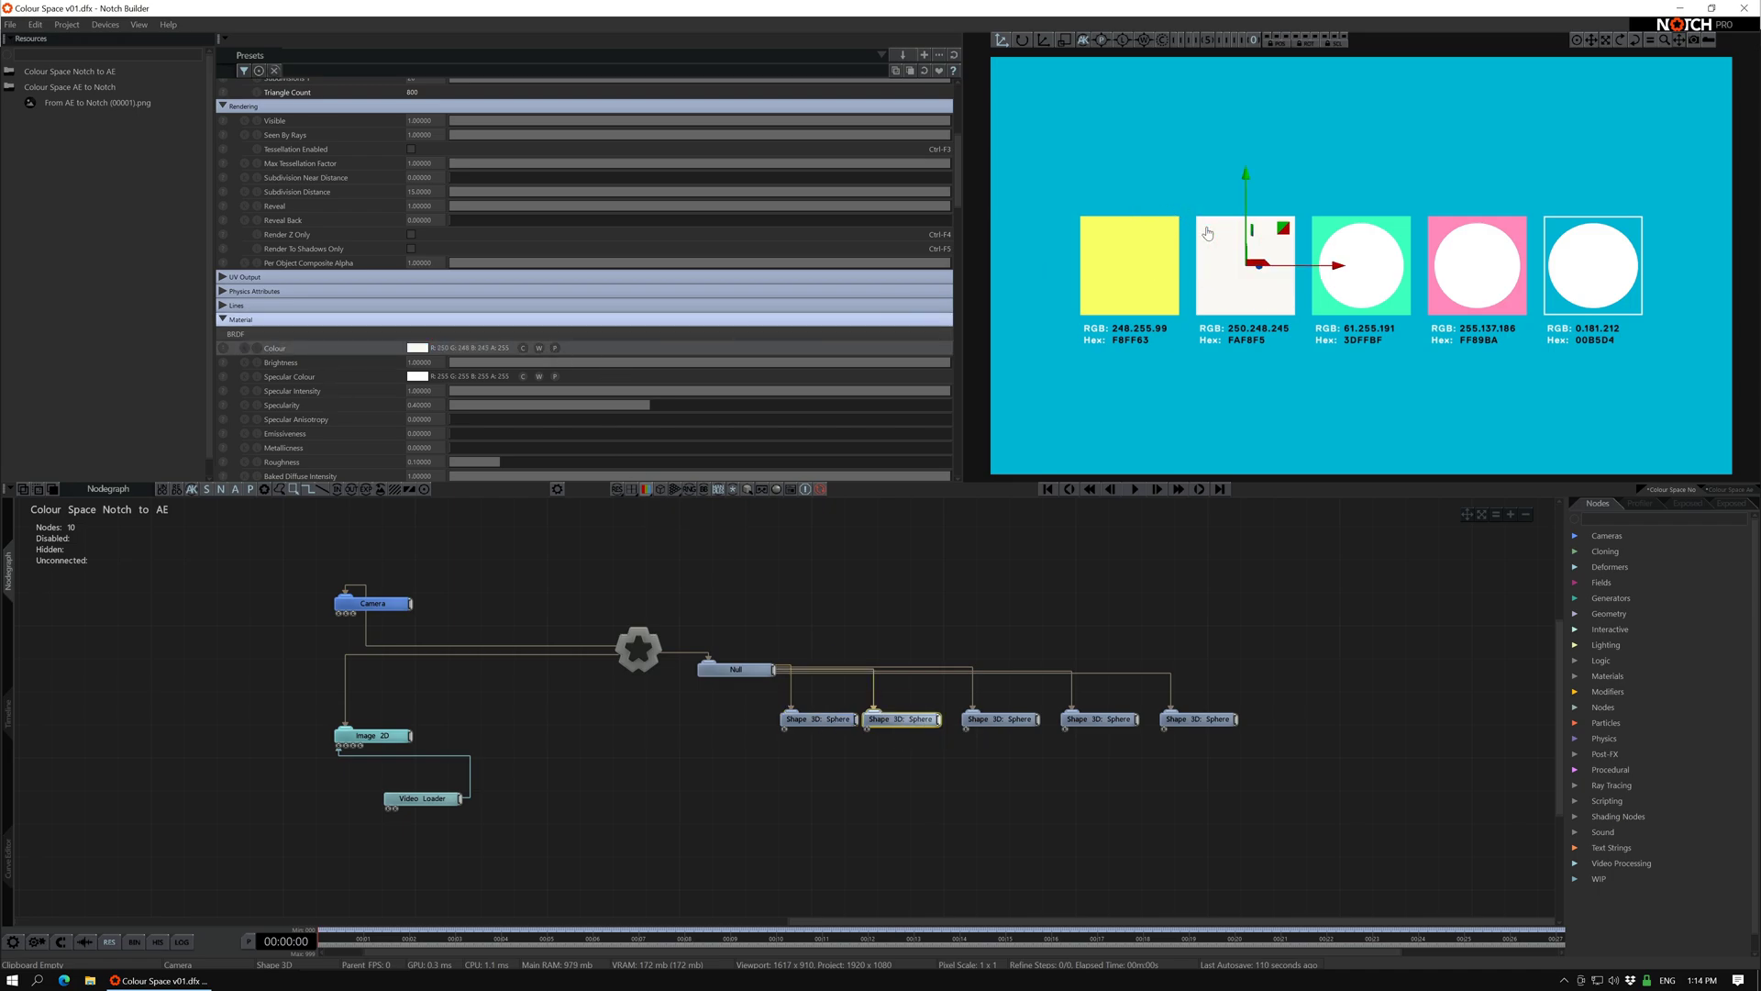
left_click(1000, 718)
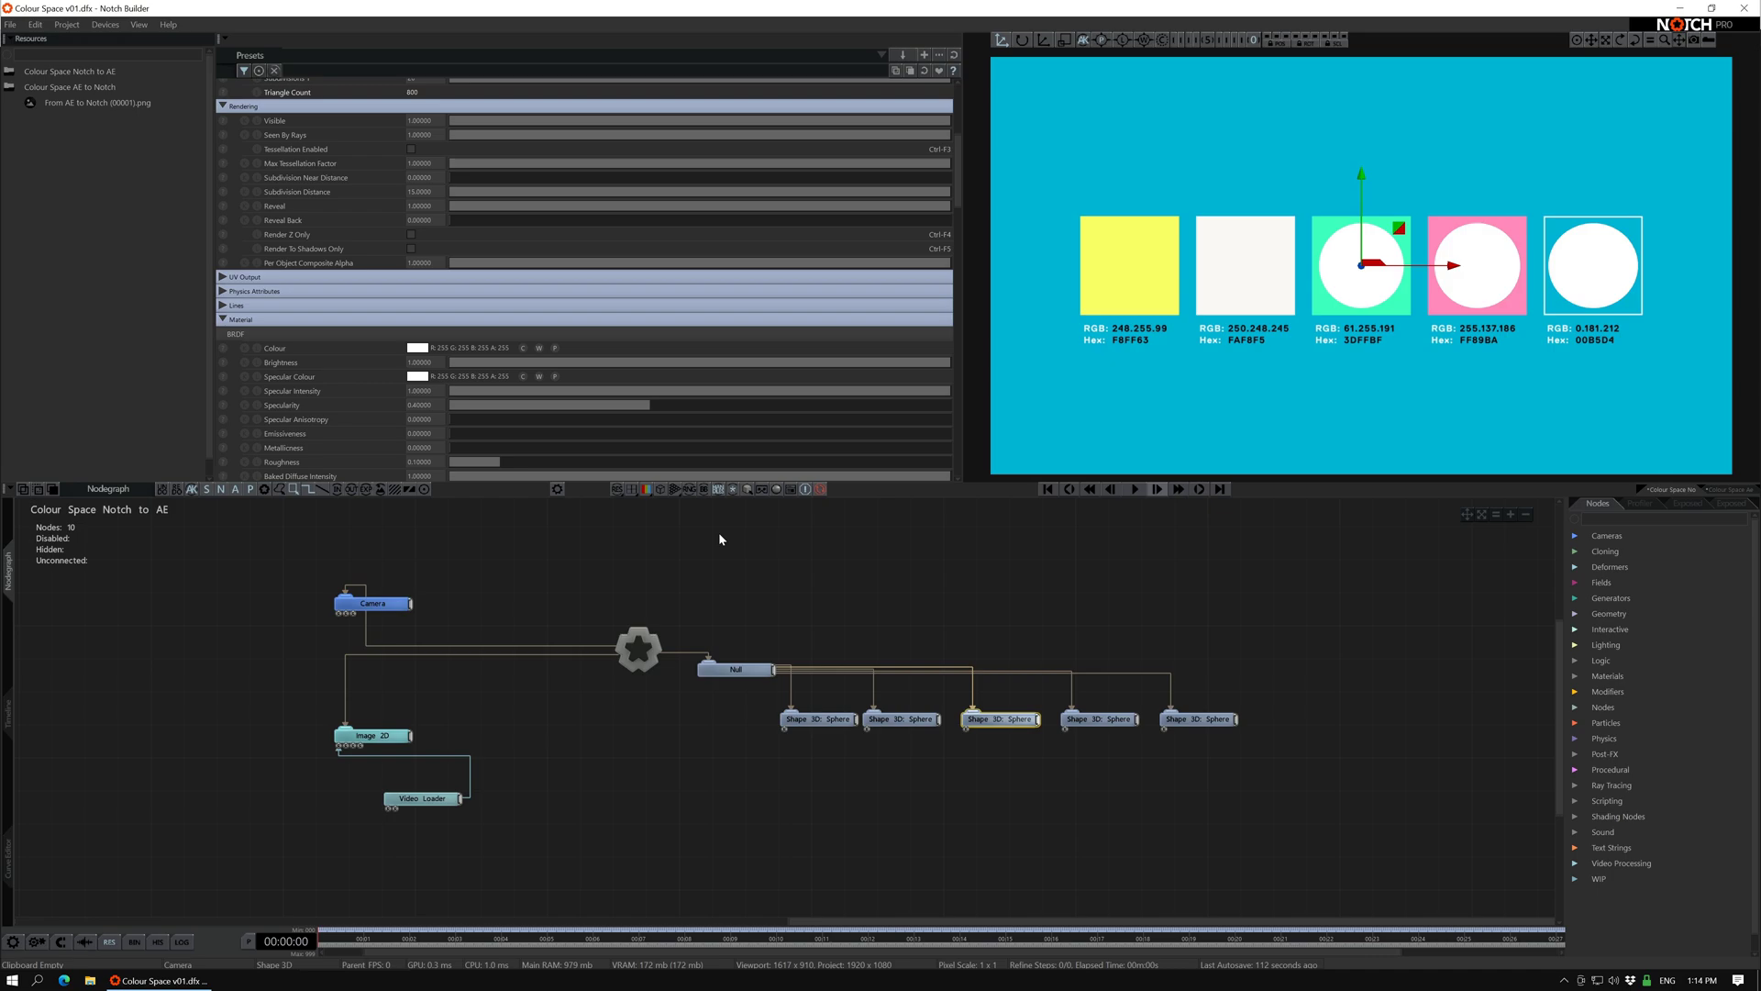
left_click(555, 347)
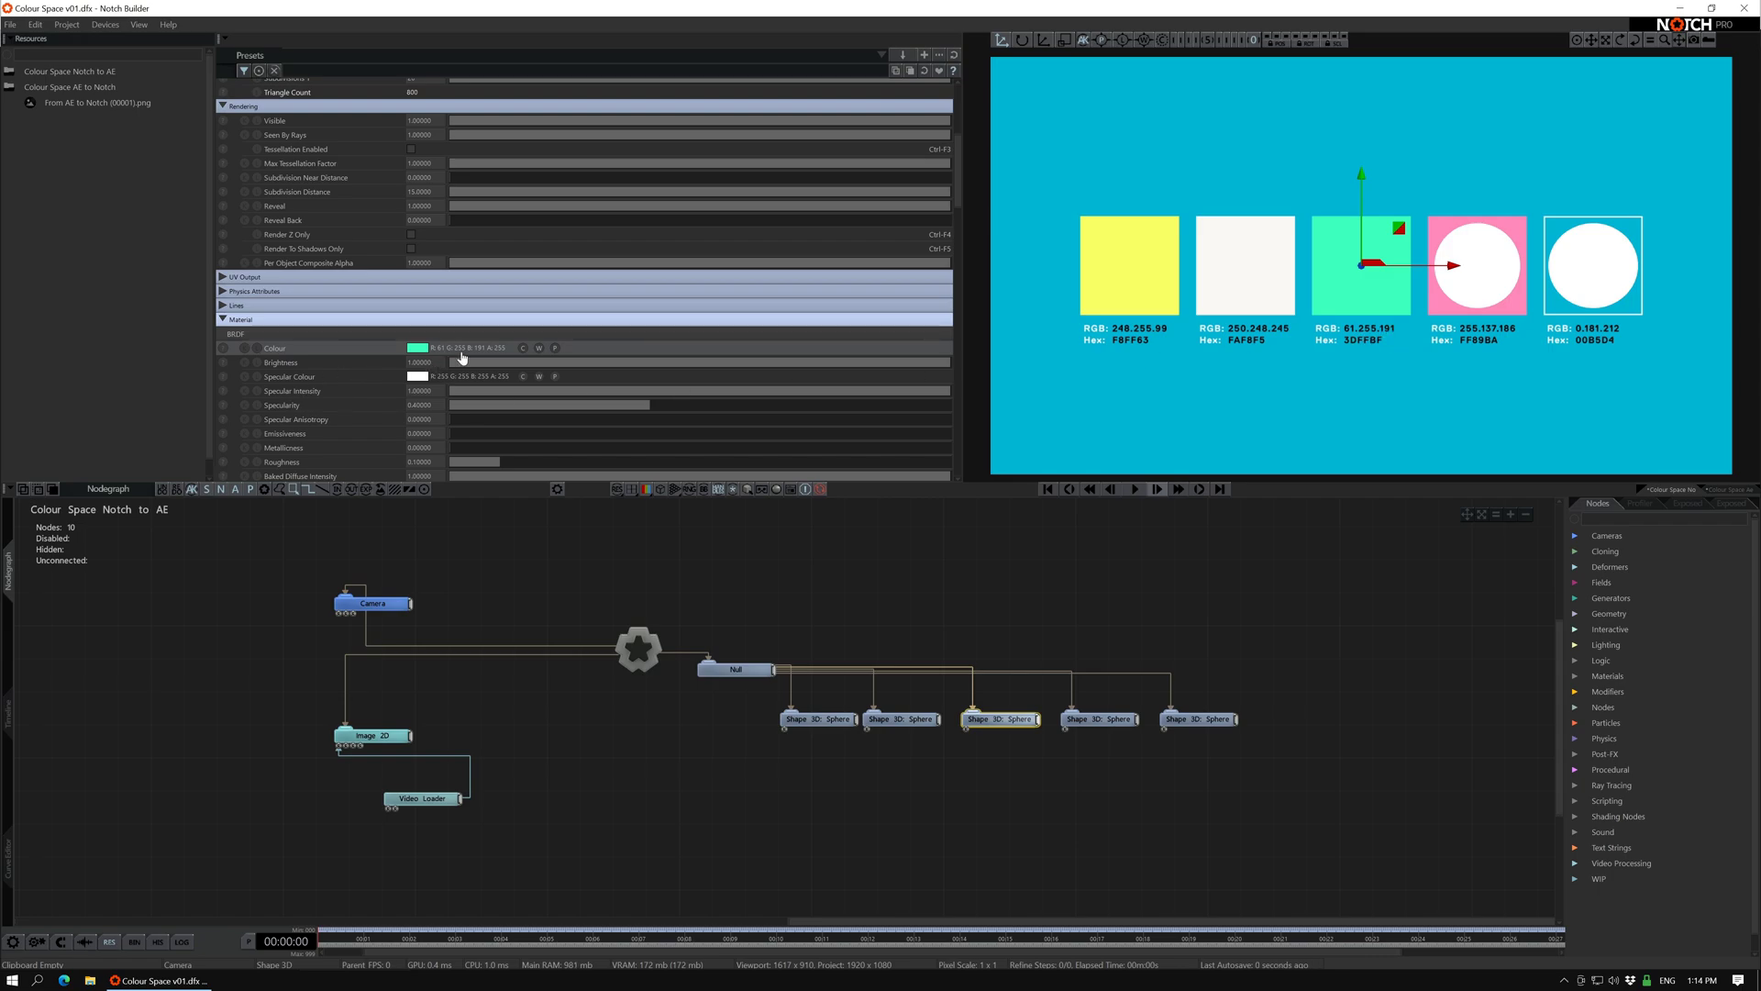
Give the fourth sphere the pink swatch colour and the fifth its swatch colour
left_click(1100, 718)
left_click(554, 348)
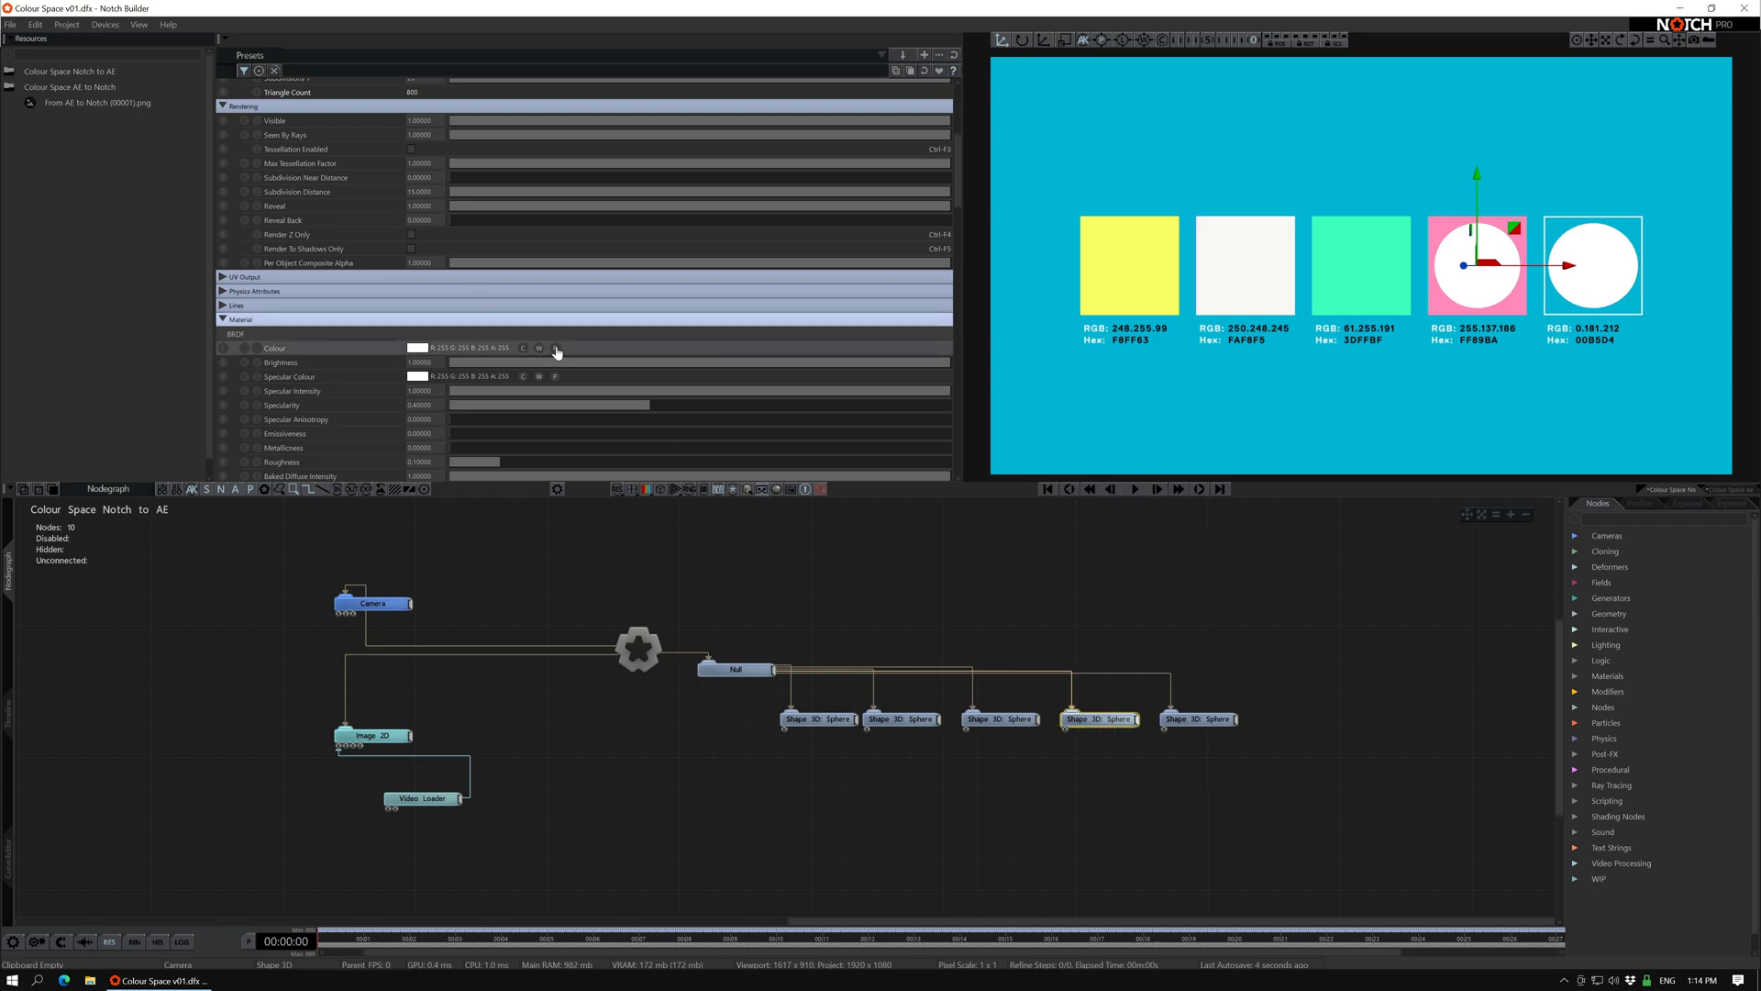
left_click(1432, 234)
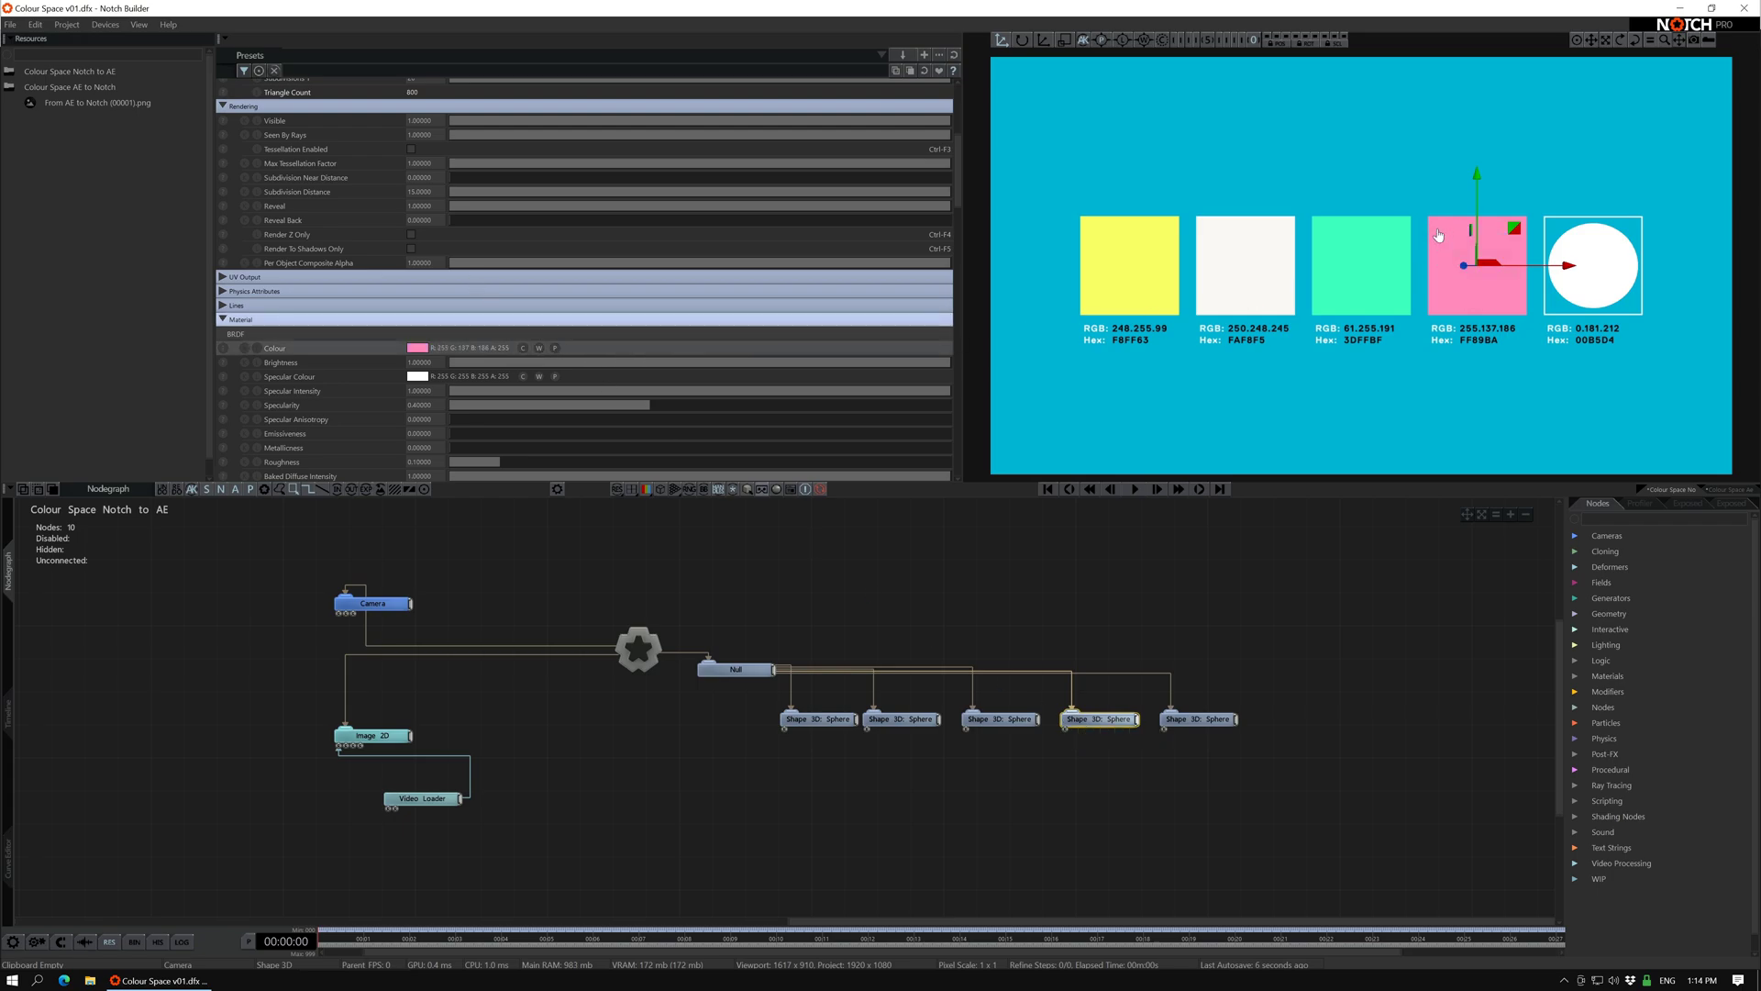
left_click(1199, 718)
left_click(555, 349)
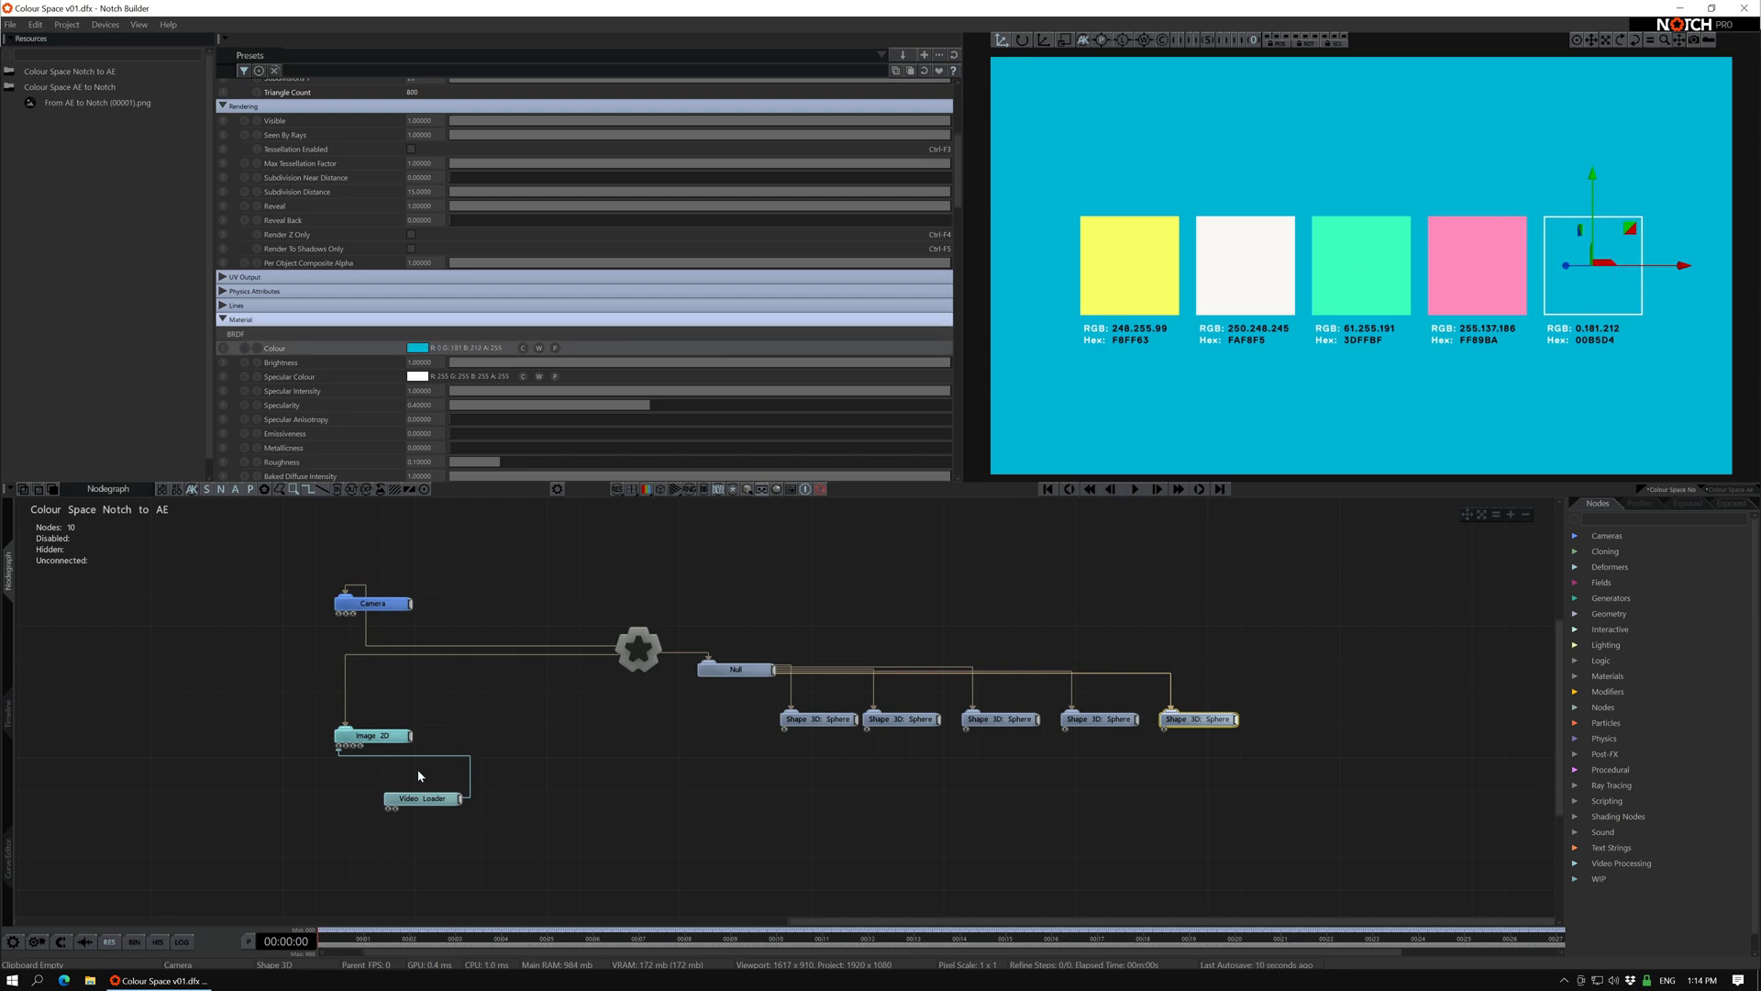
left_click_drag(278, 733, 574, 838)
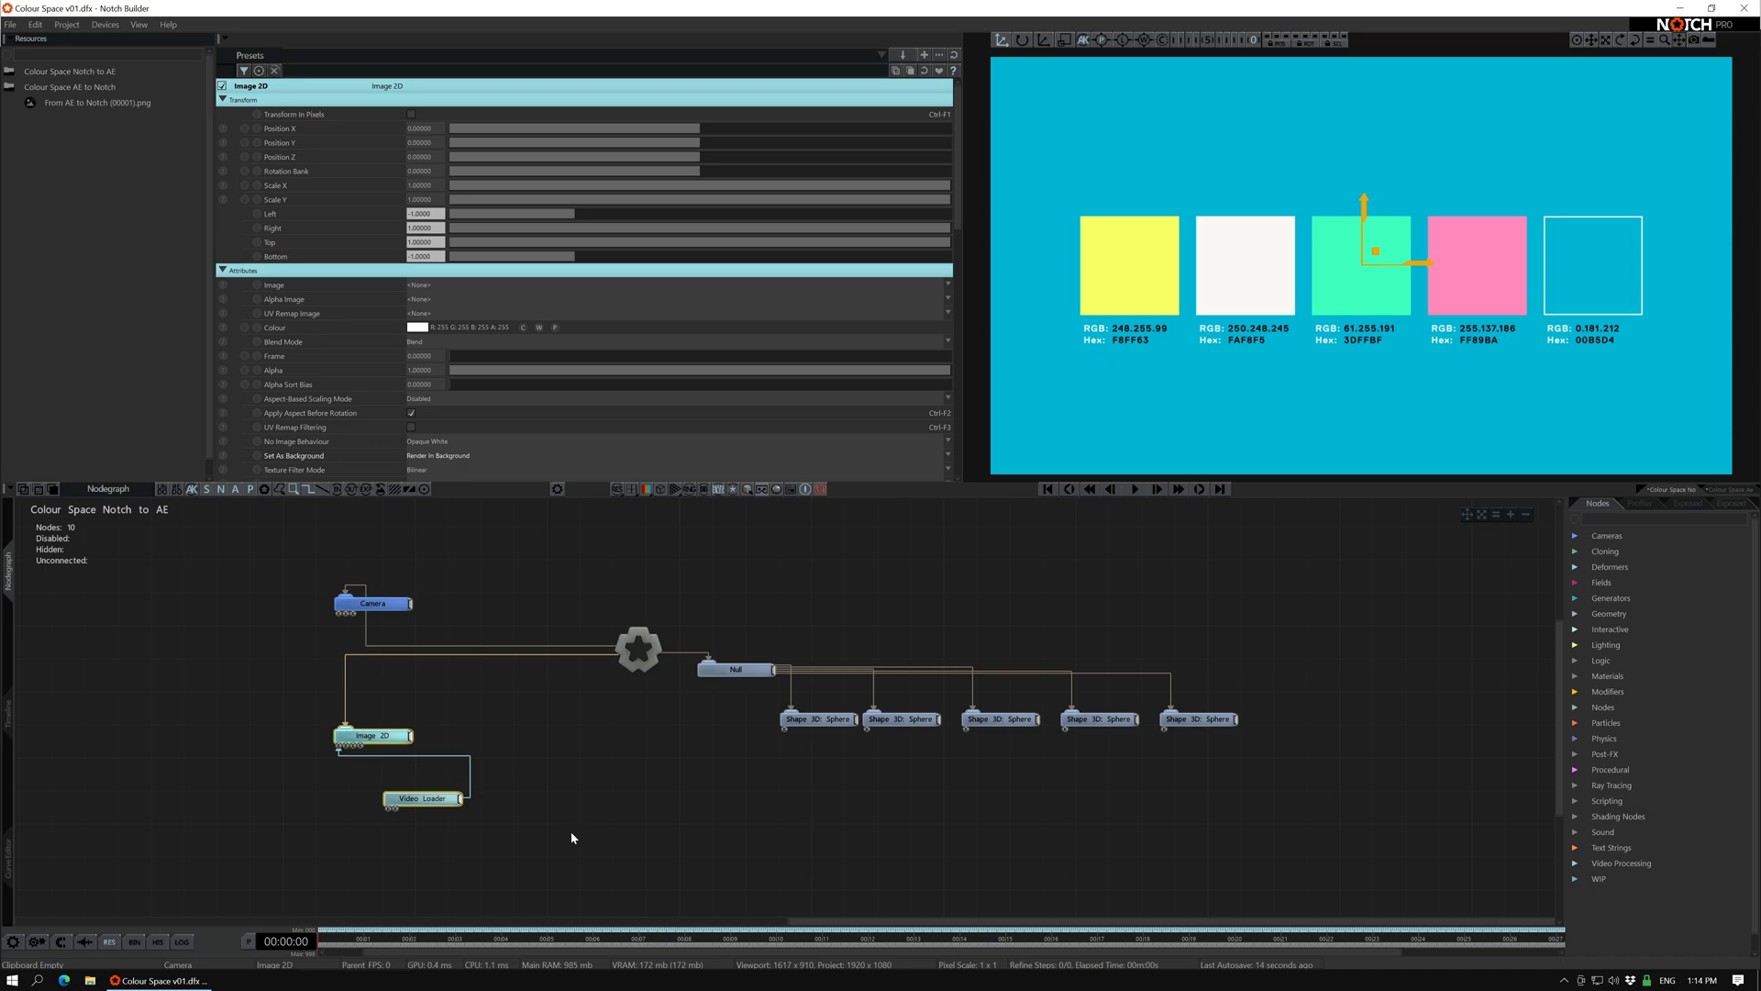
Make the Root background the swatch cyan, then disable the Image 2D reference image
key("ctrl+d")
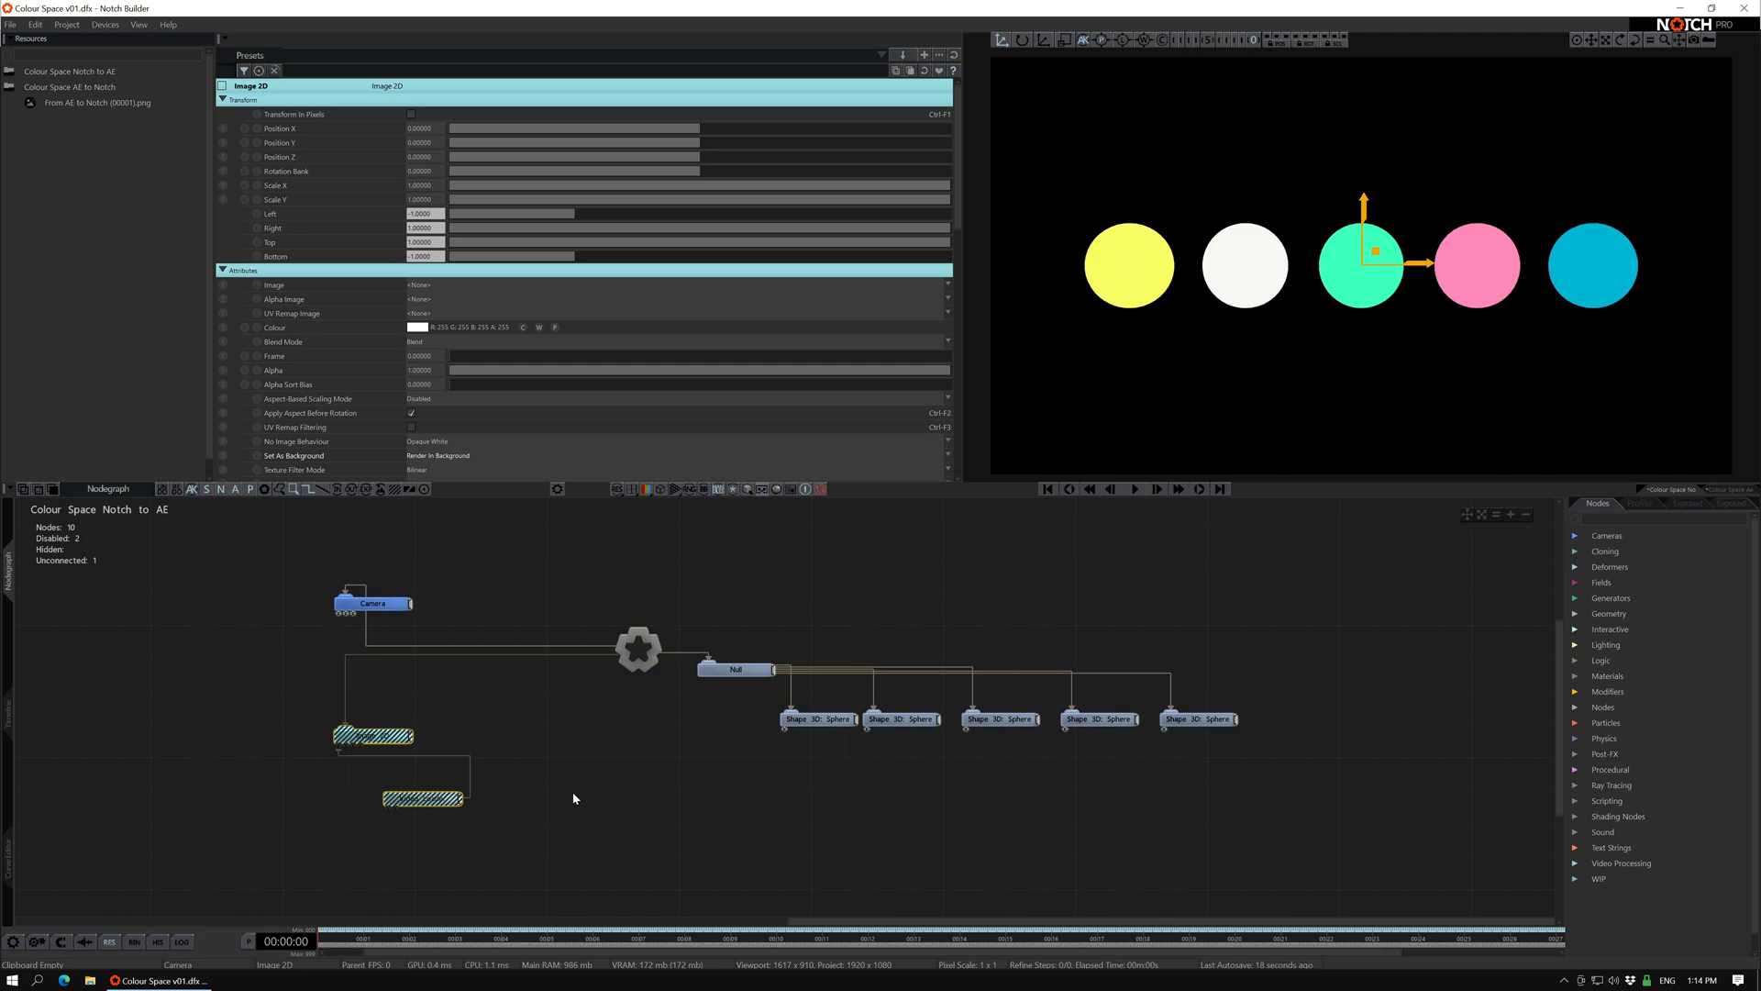
left_click_drag(275, 718, 564, 838)
key("ctrl+d")
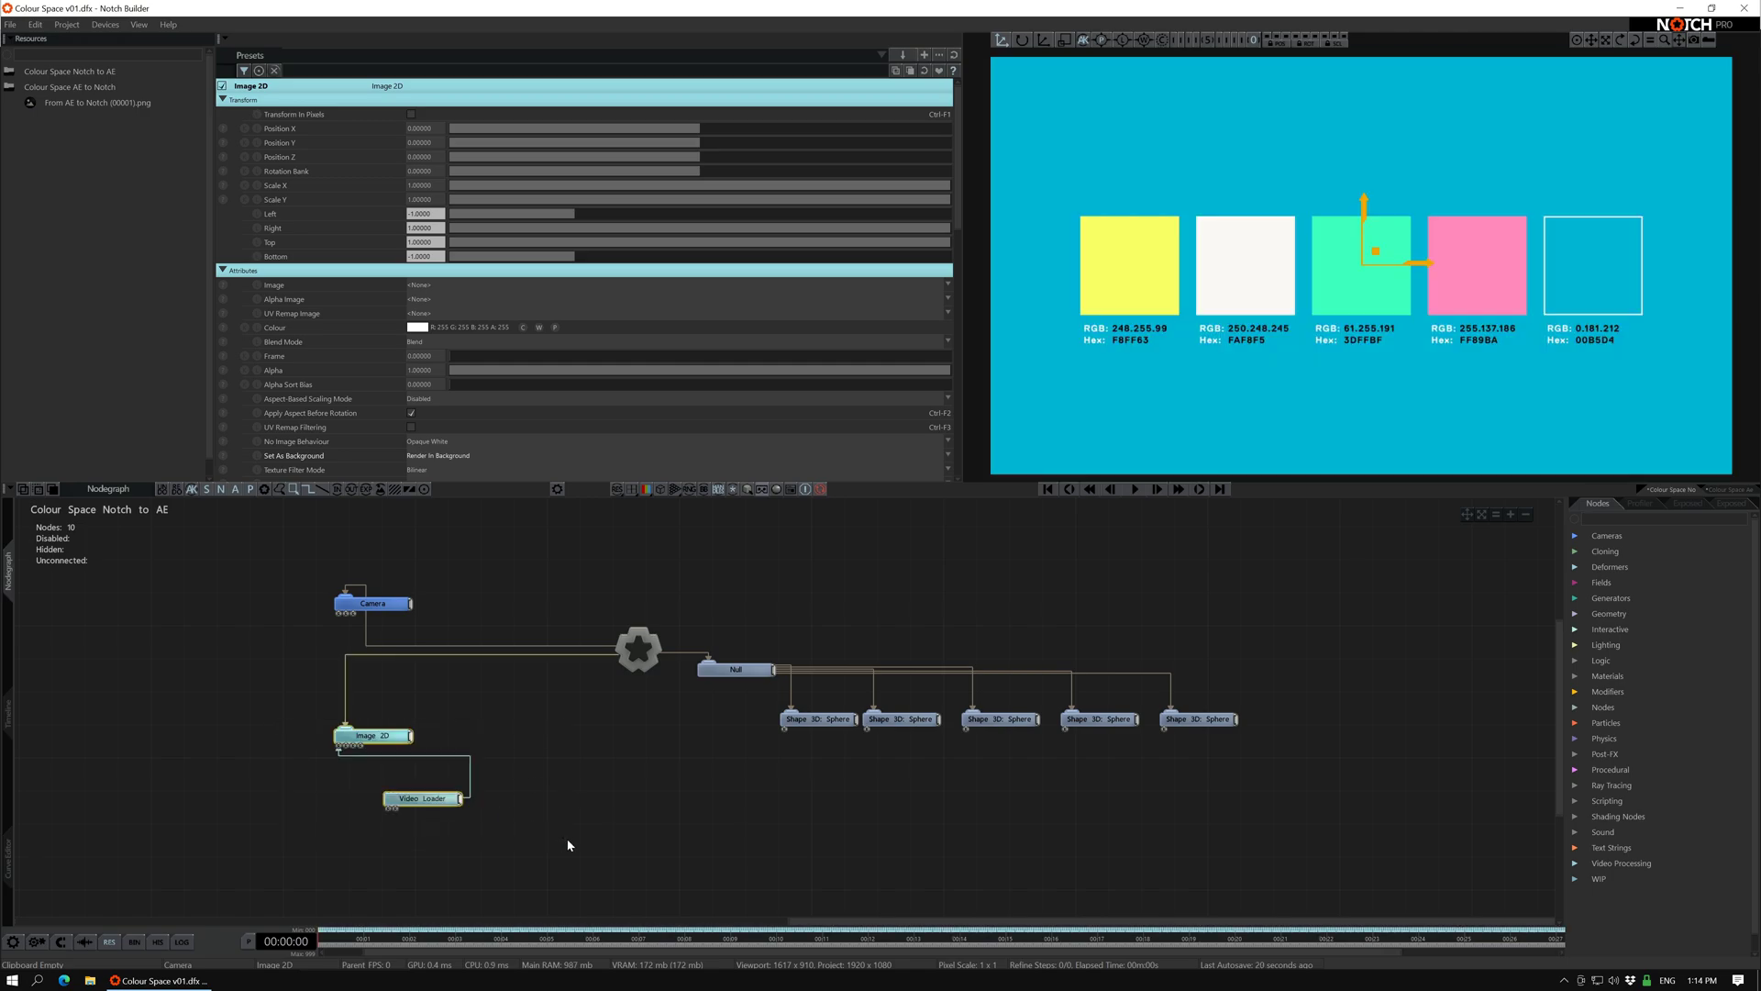
left_click(639, 650)
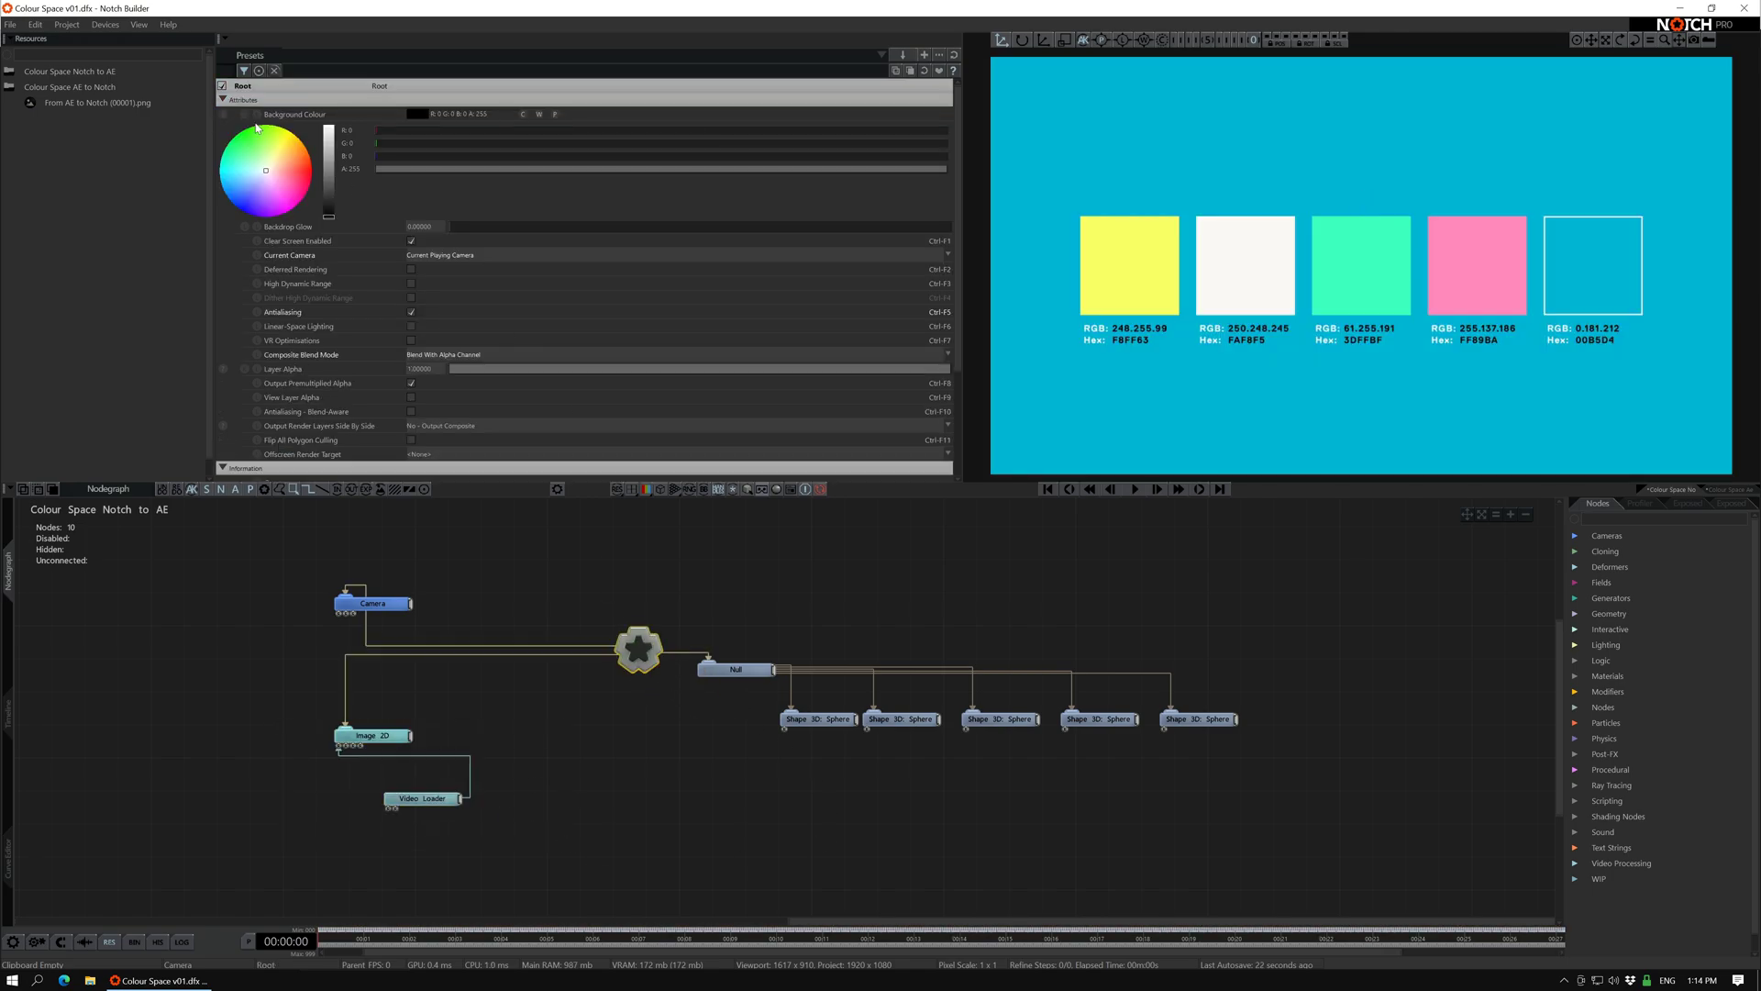
left_click(554, 114)
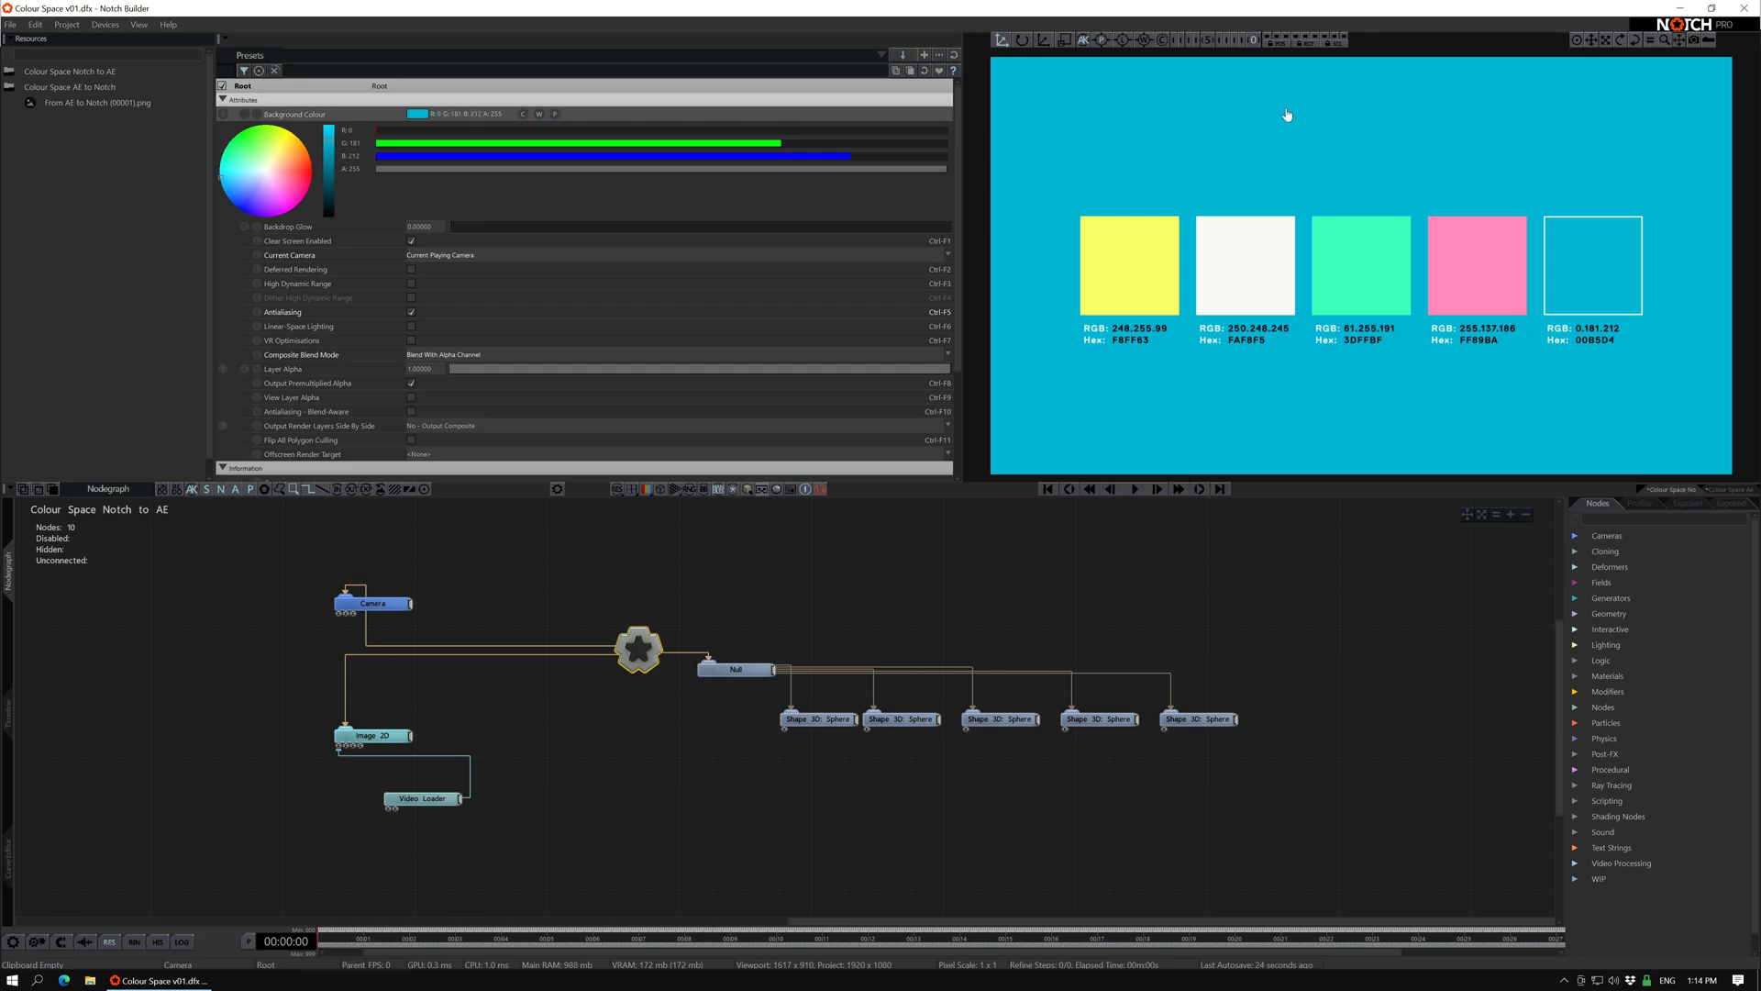
left_click(371, 736)
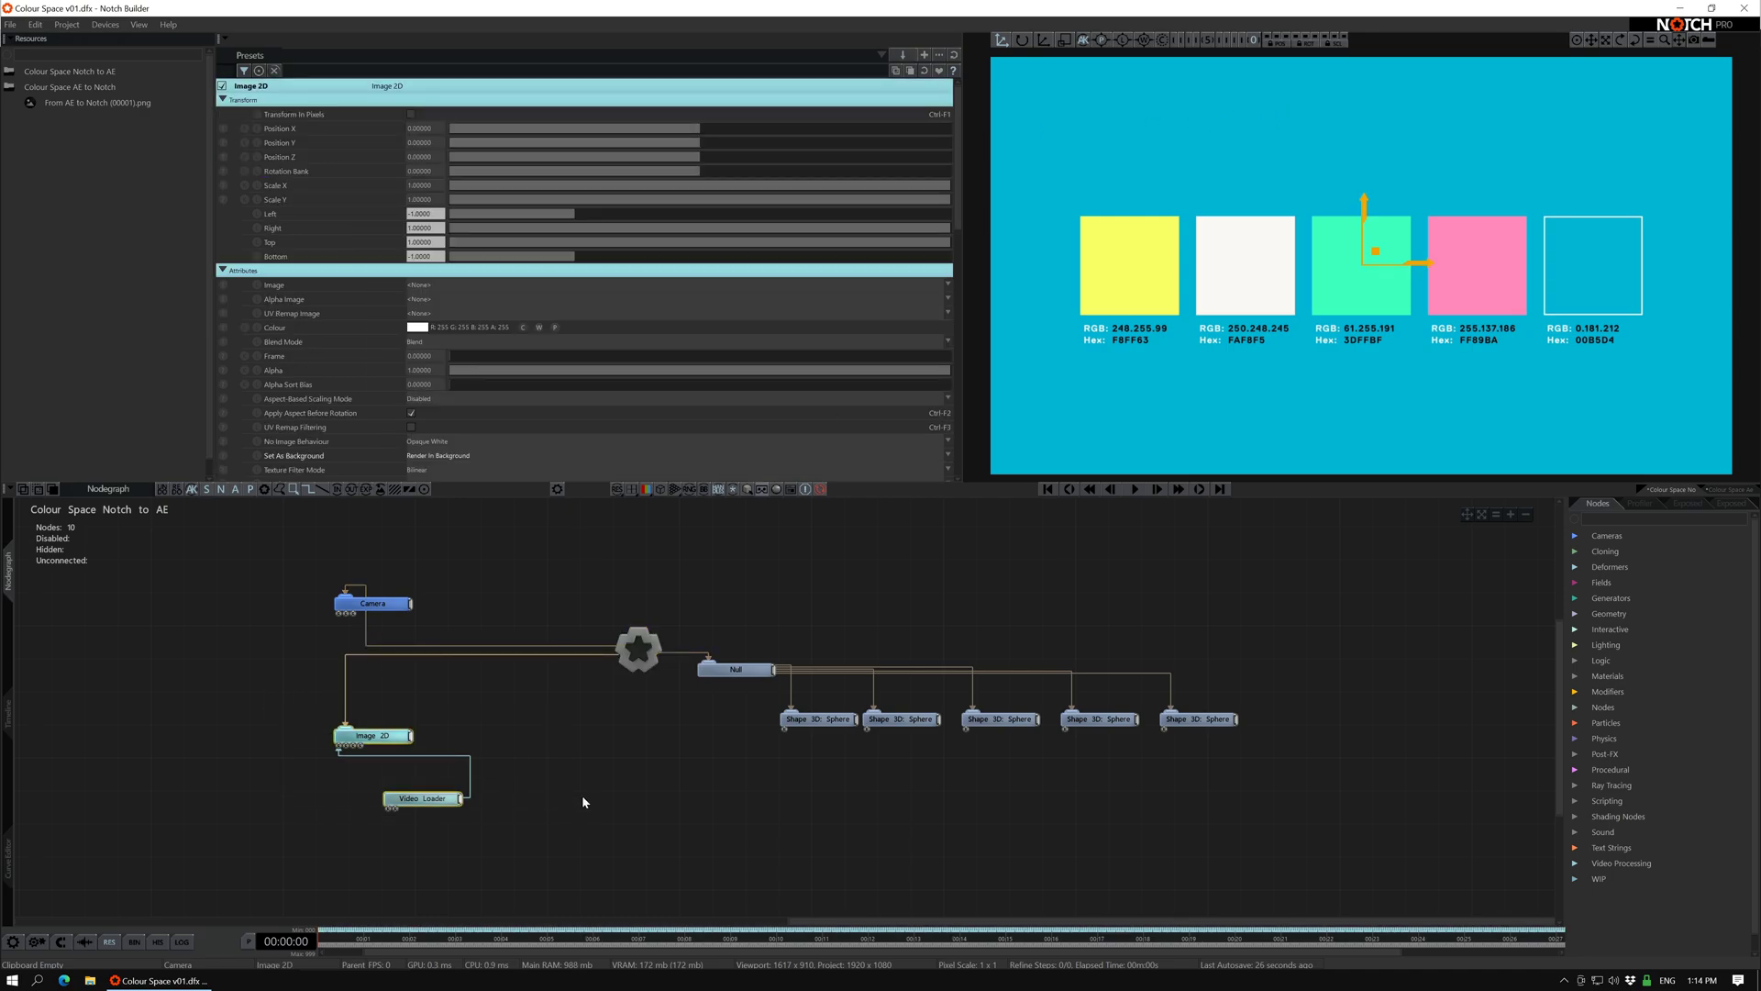
key("d")
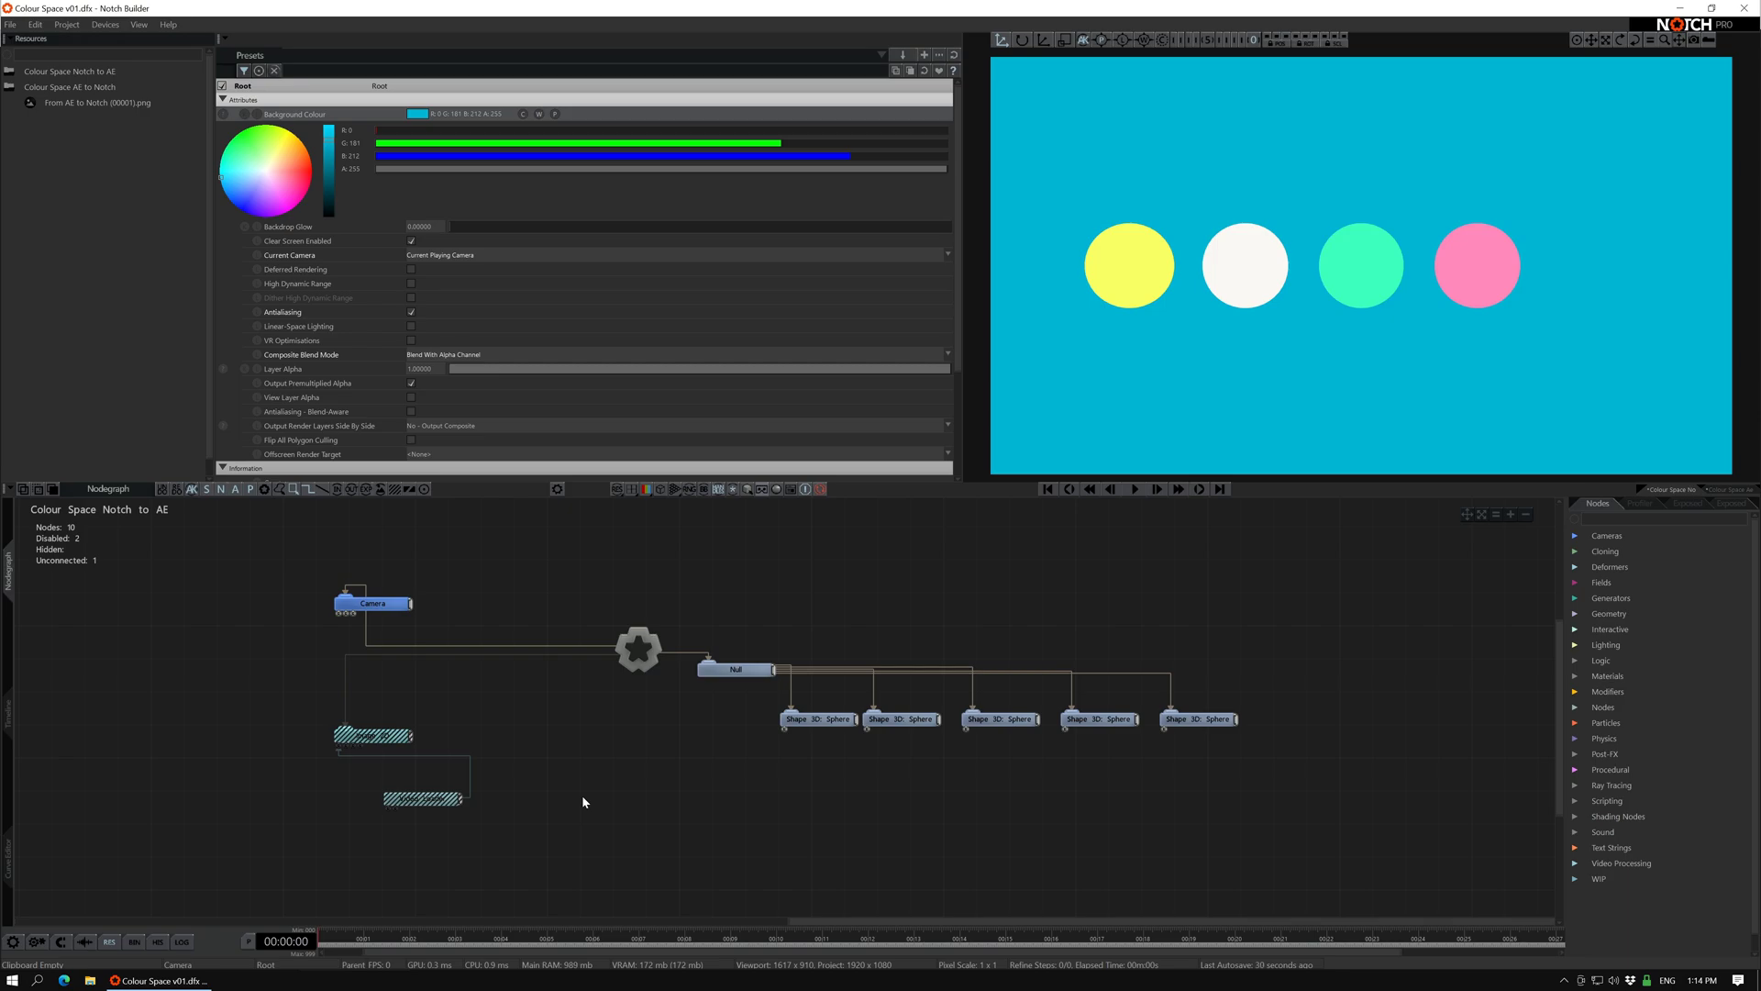
Export the scene as the QuickTime NotchLC movie Back to AE.mov
left_click(10, 25)
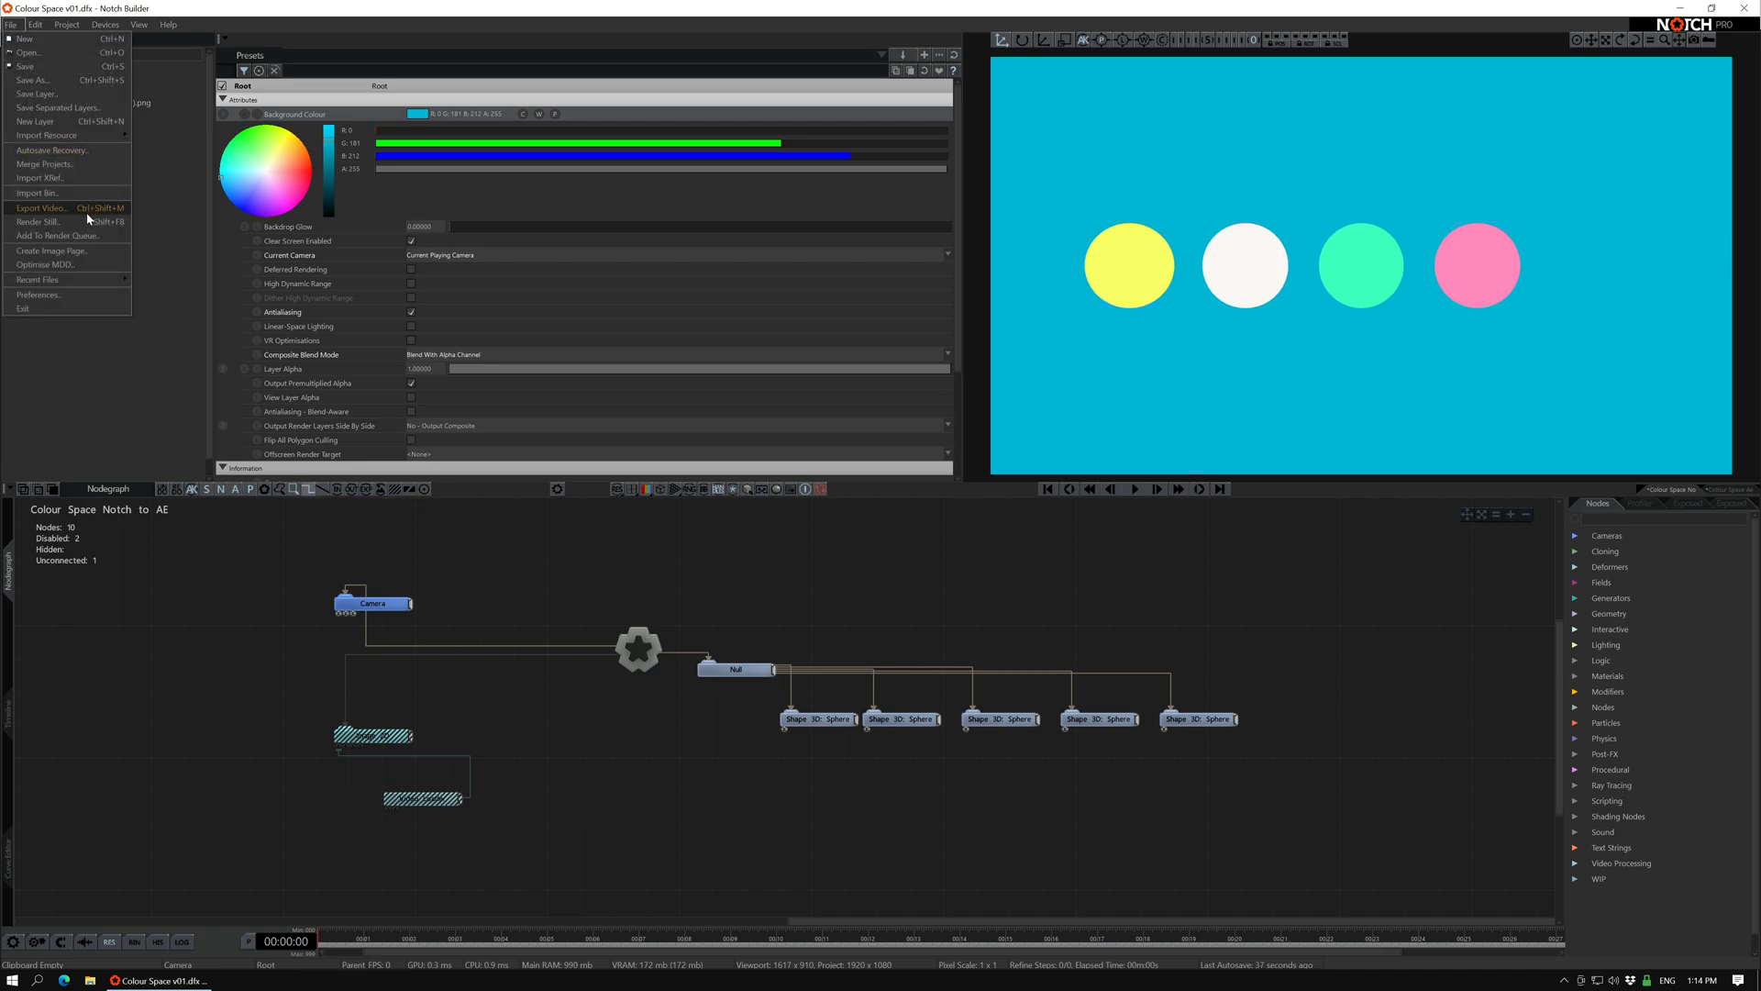
left_click(56, 208)
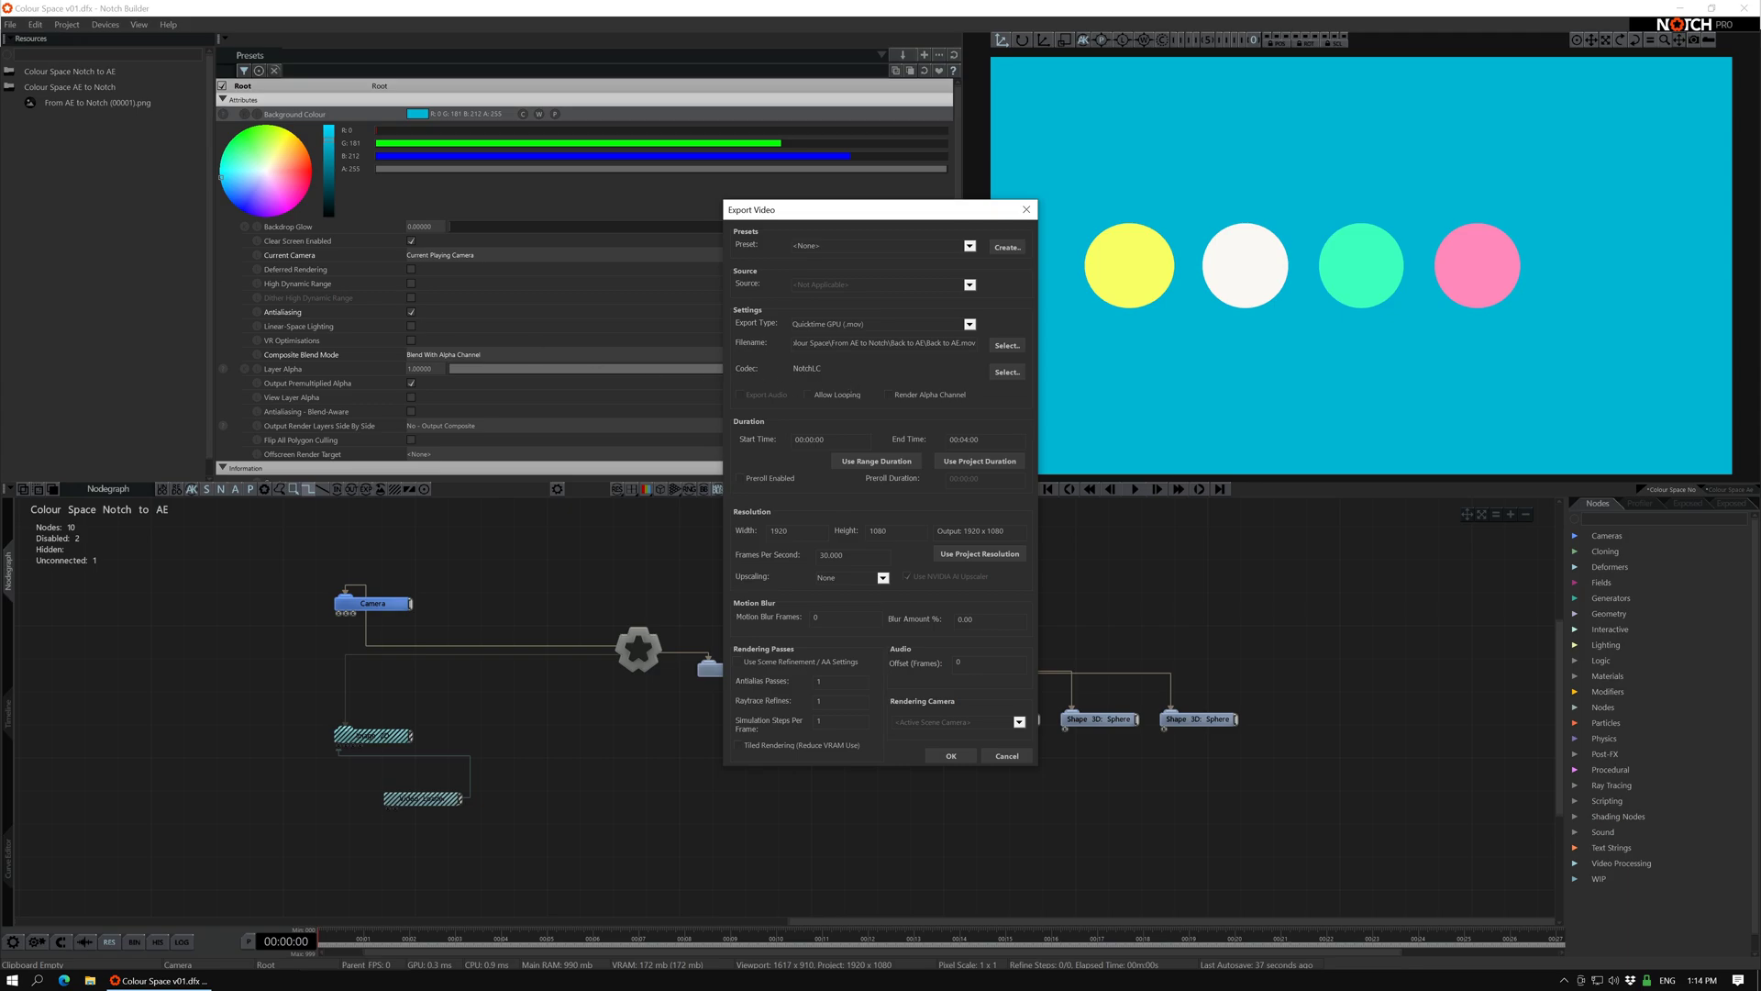
left_click(1008, 372)
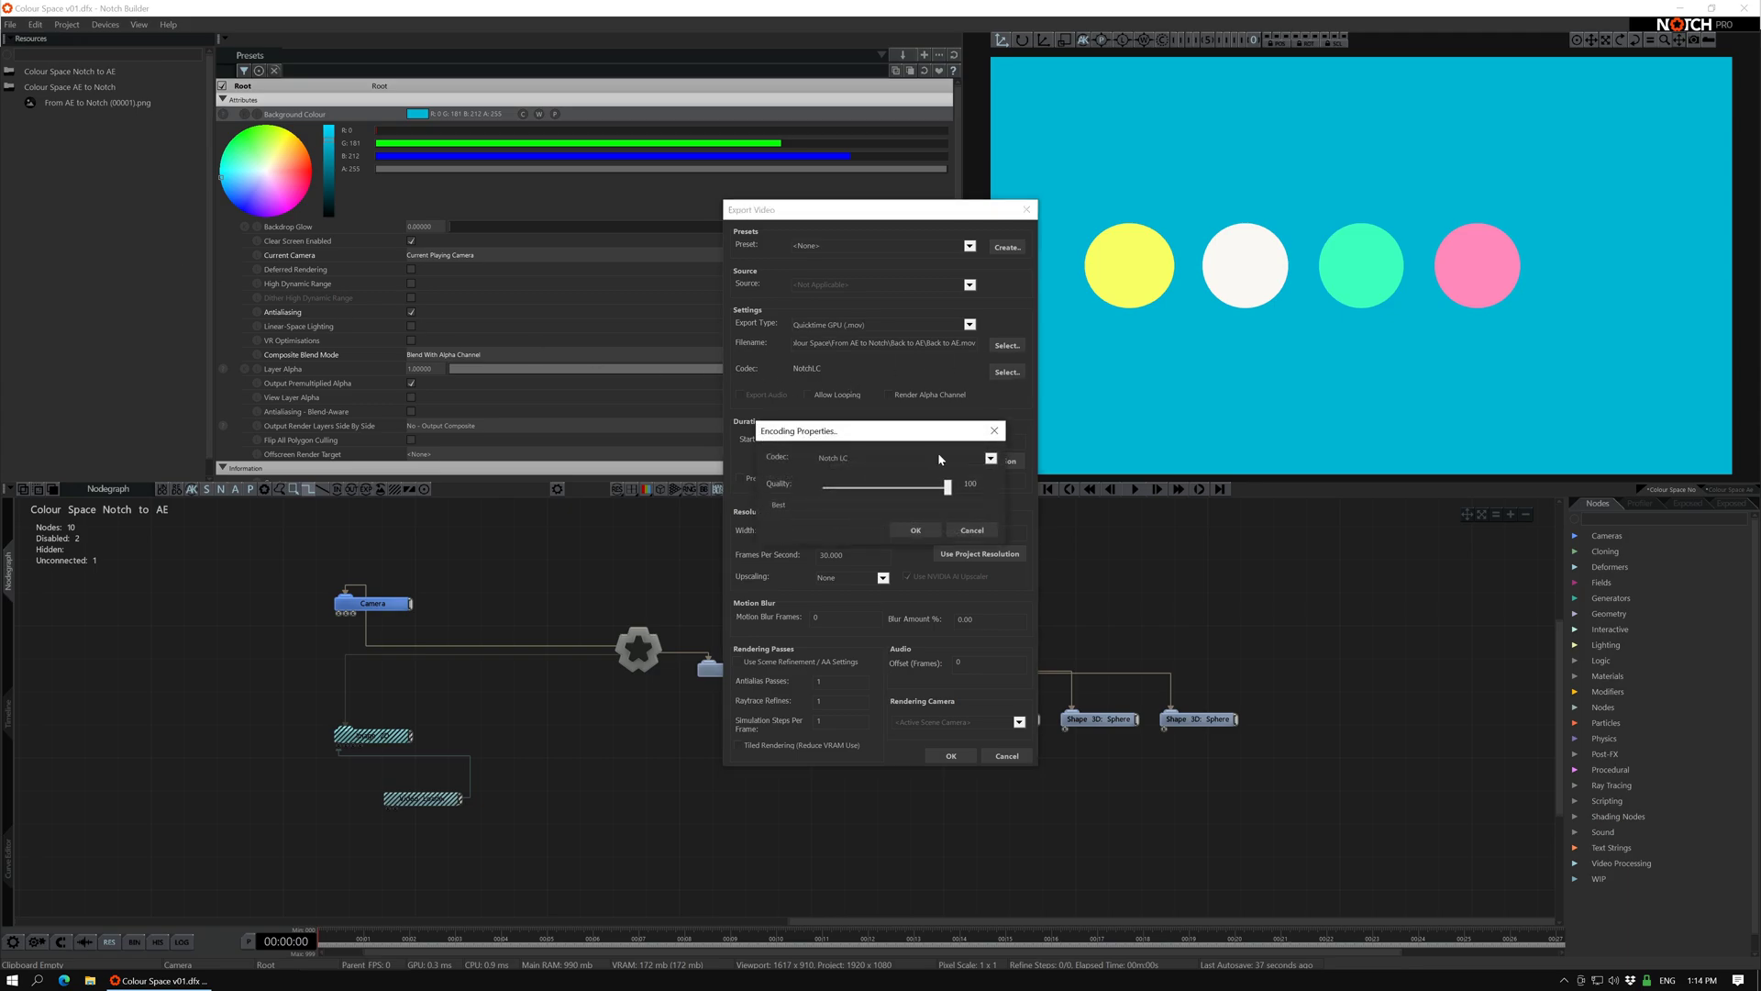
left_click(911, 529)
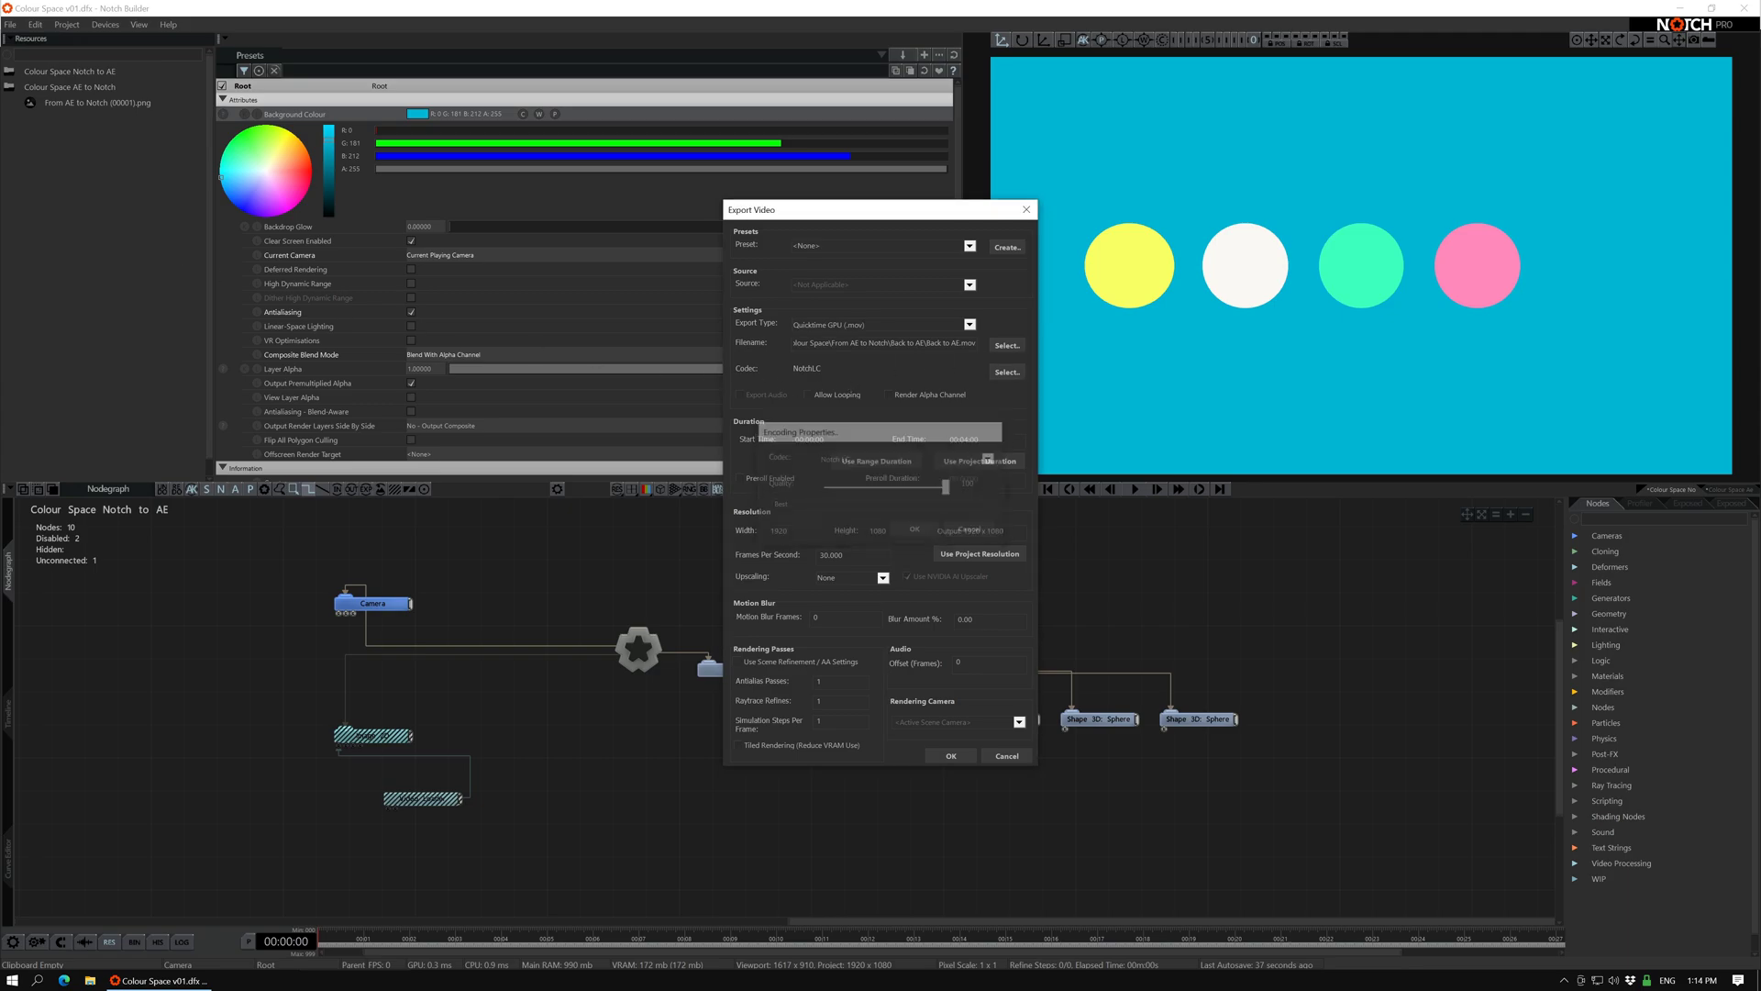
left_click(957, 758)
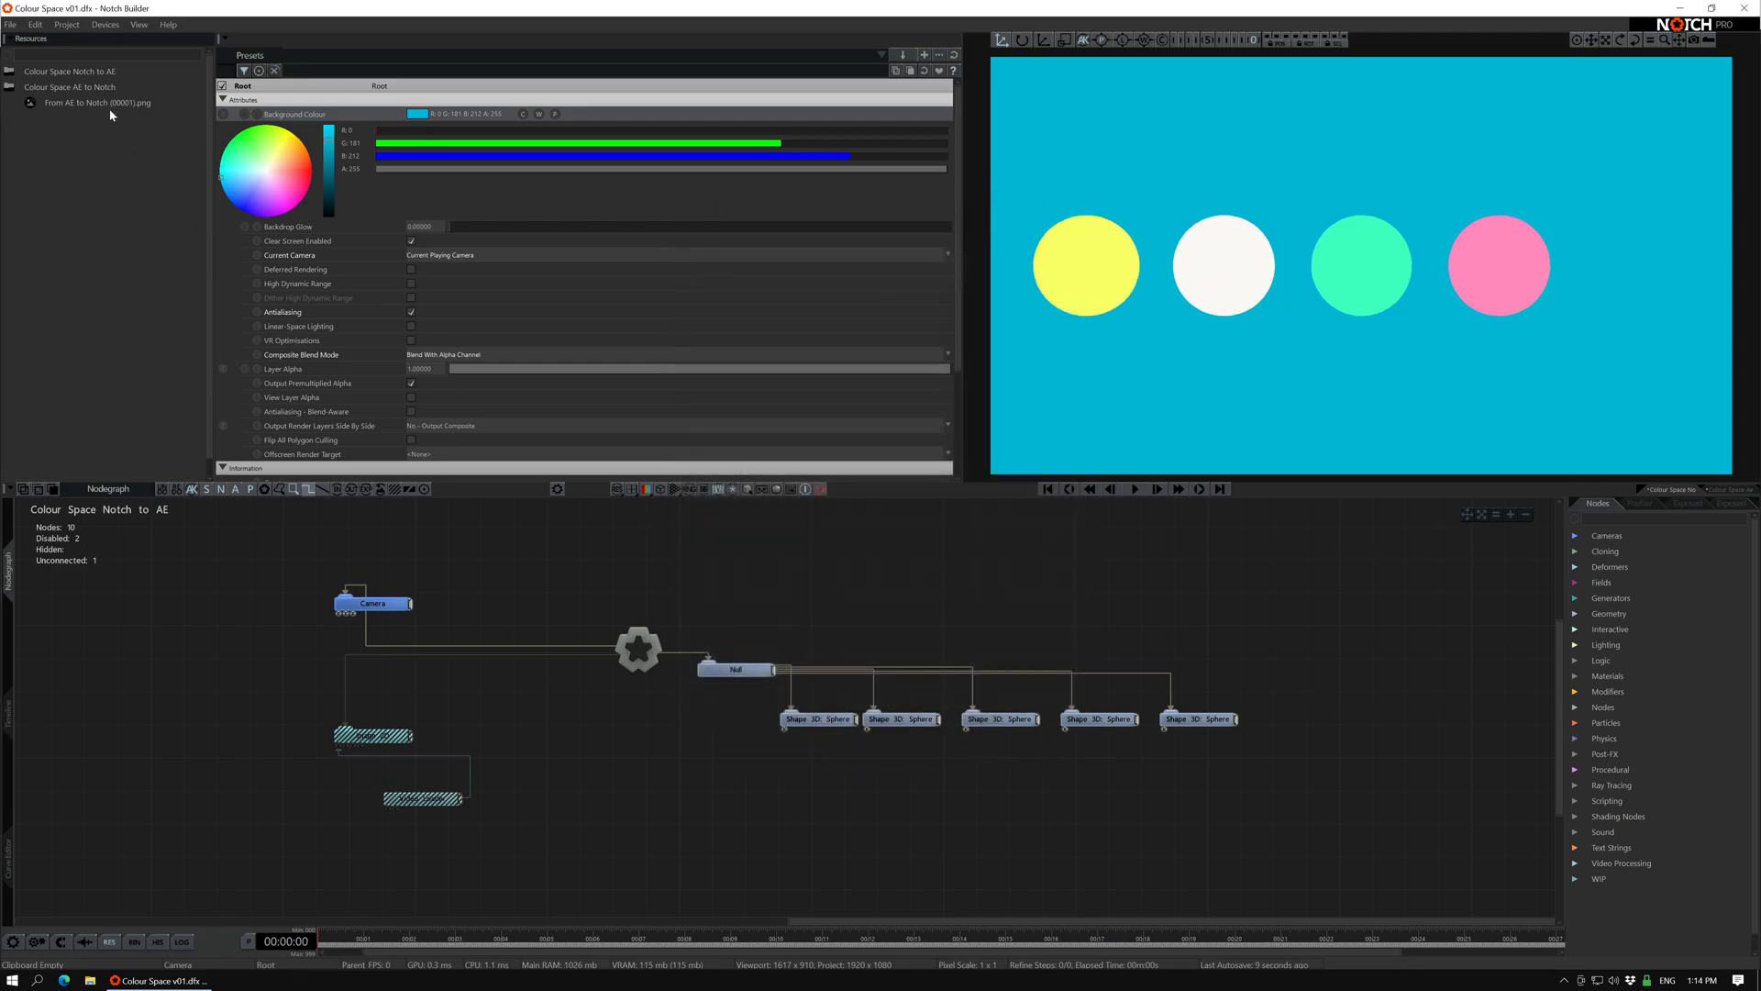
Export the scene again as an Image Frame Sequence using the PNG codec
left_click(11, 25)
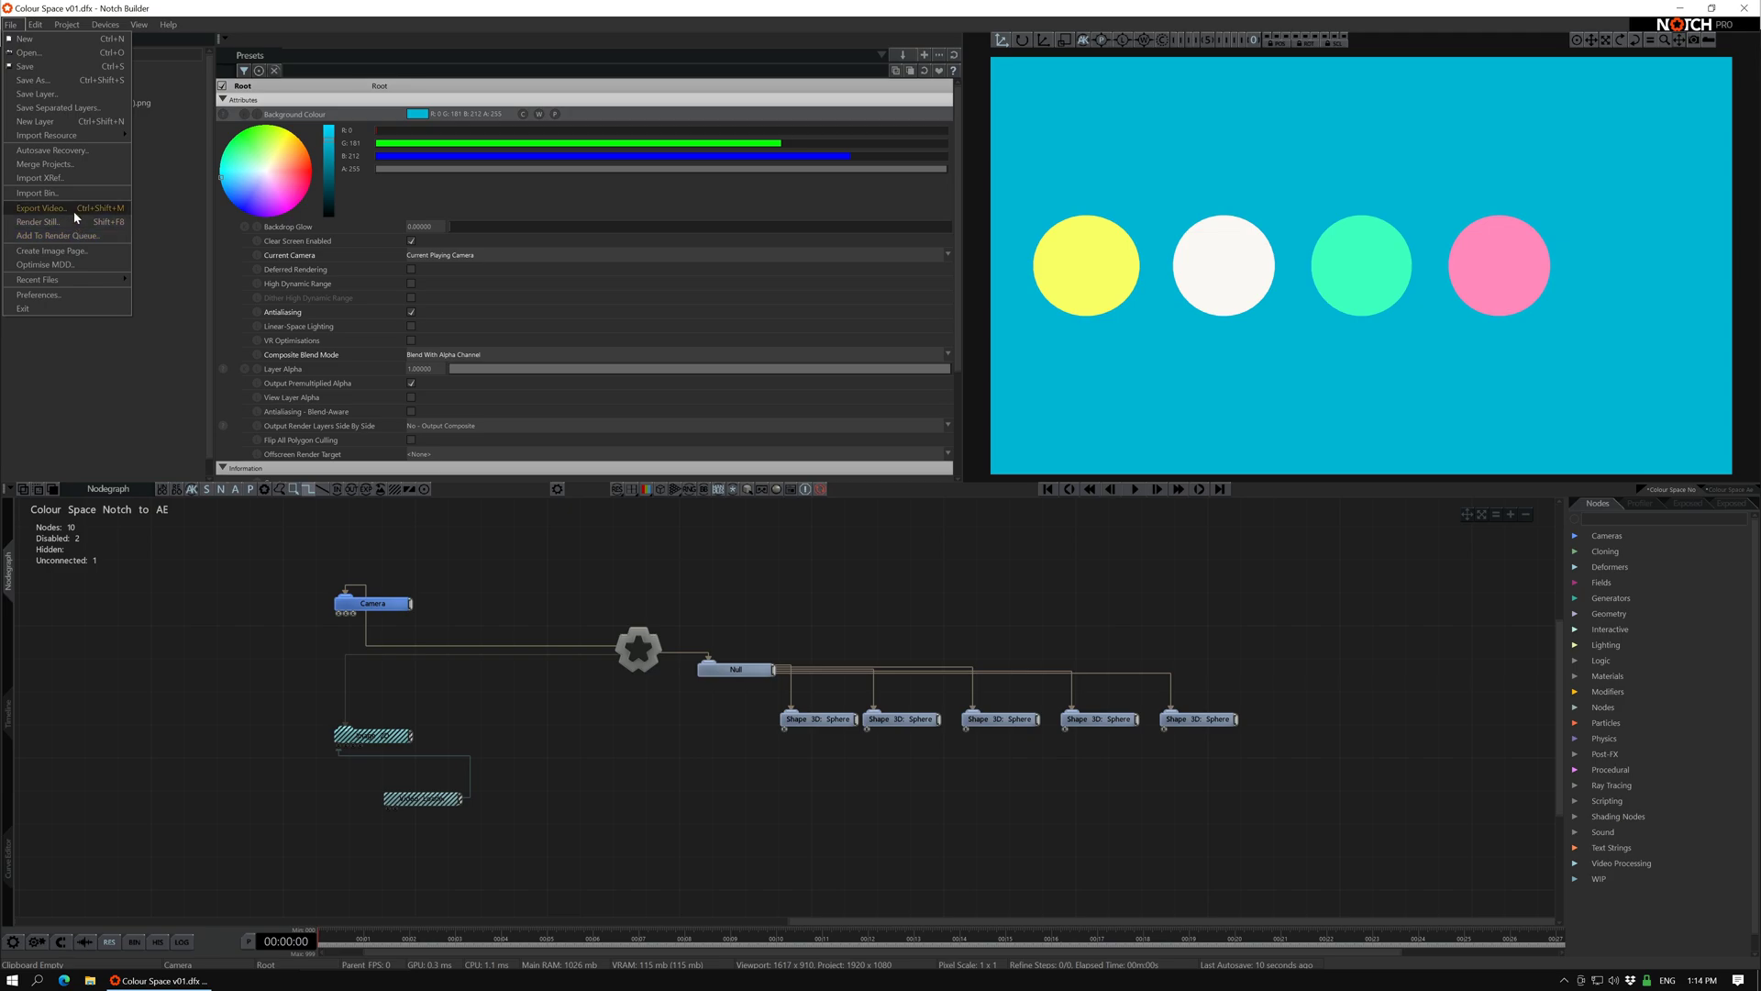
left_click(76, 211)
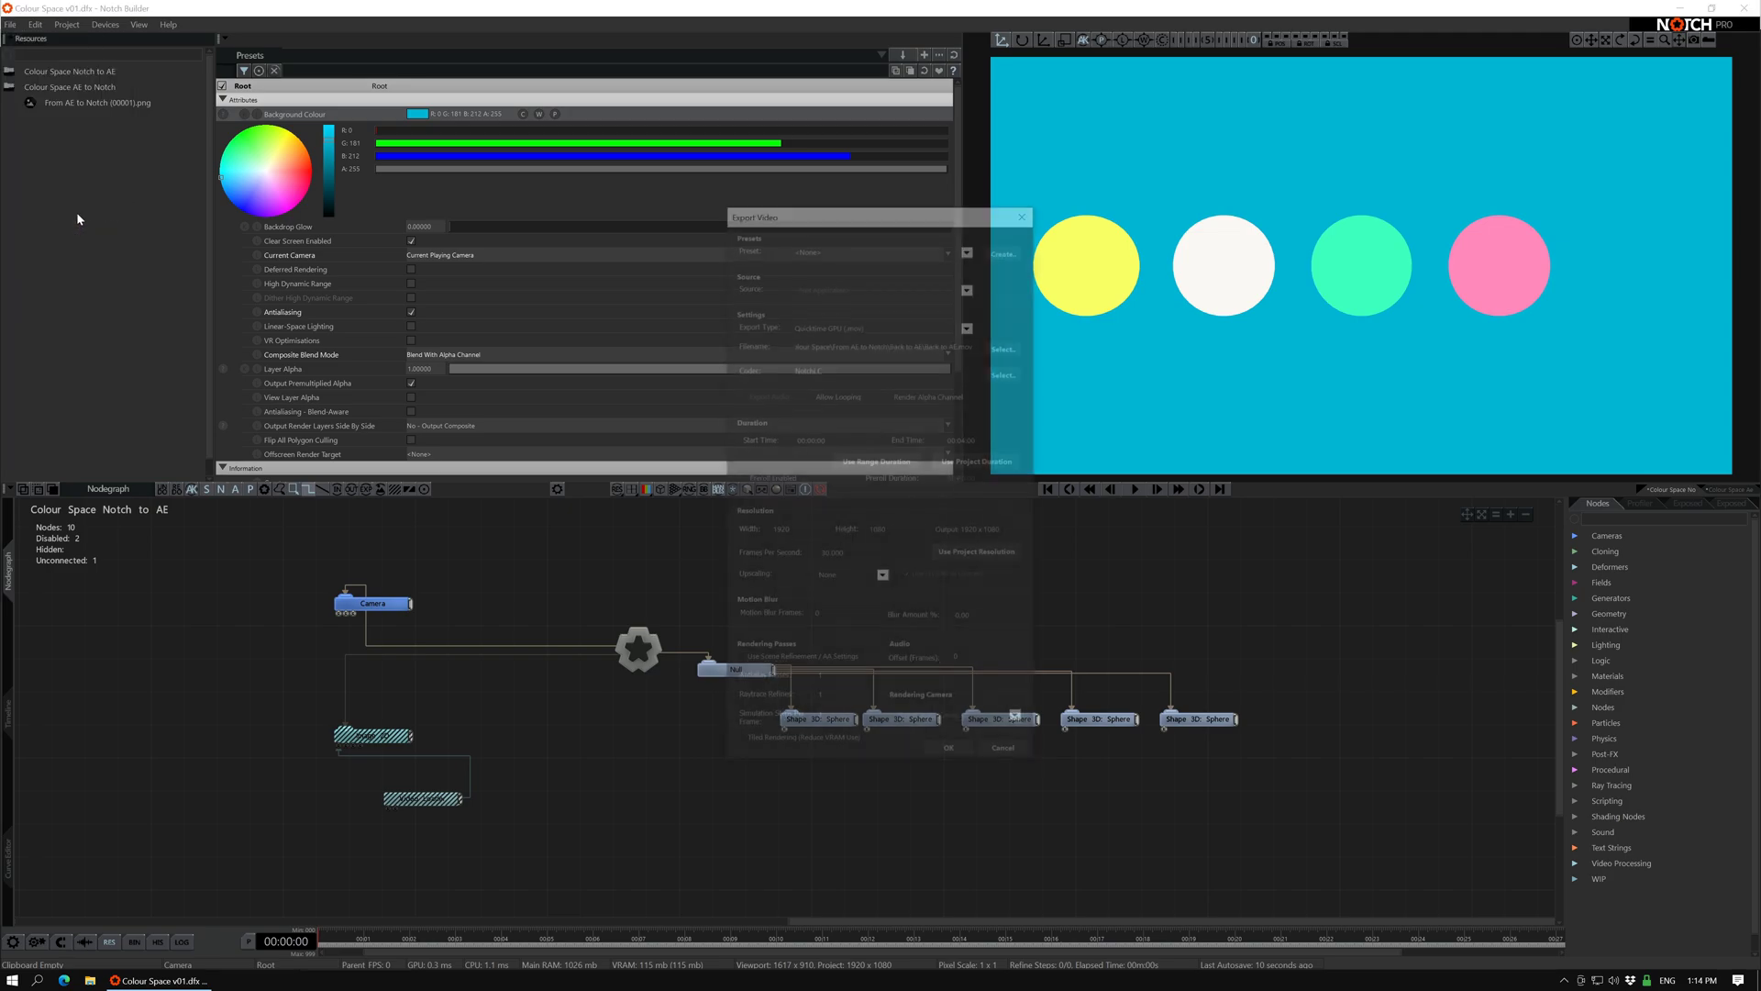
left_click(939, 325)
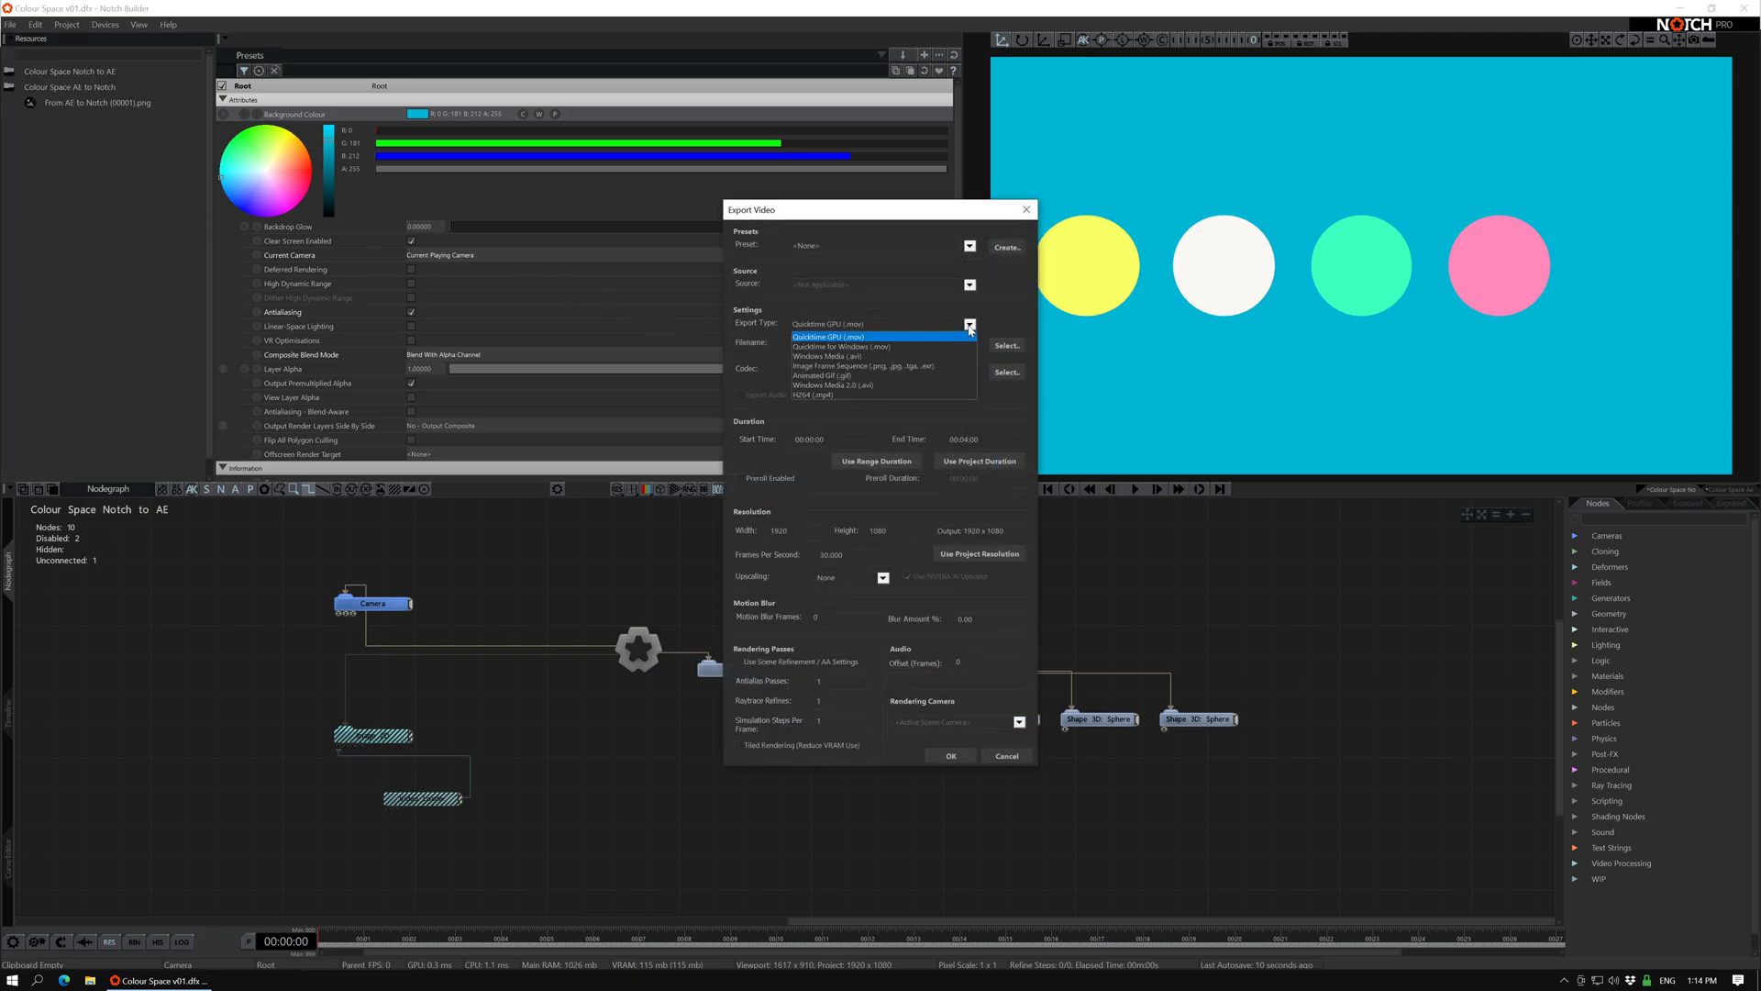
left_click(921, 368)
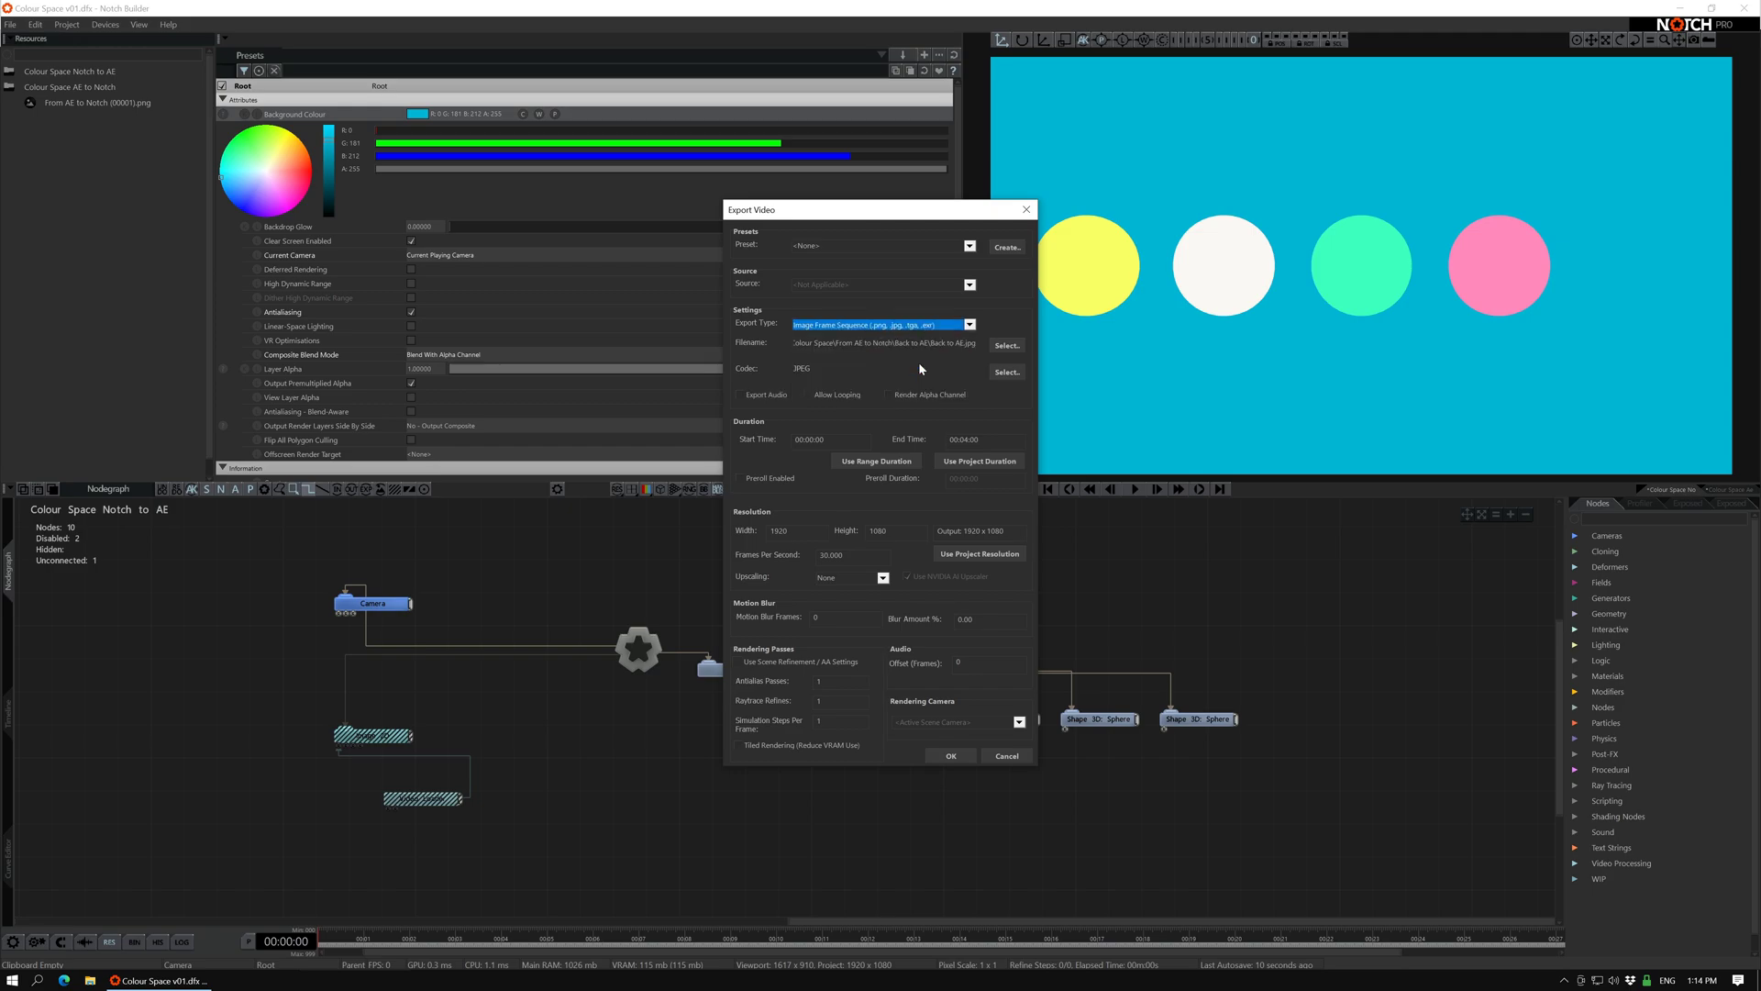
left_click(1009, 371)
left_click(992, 459)
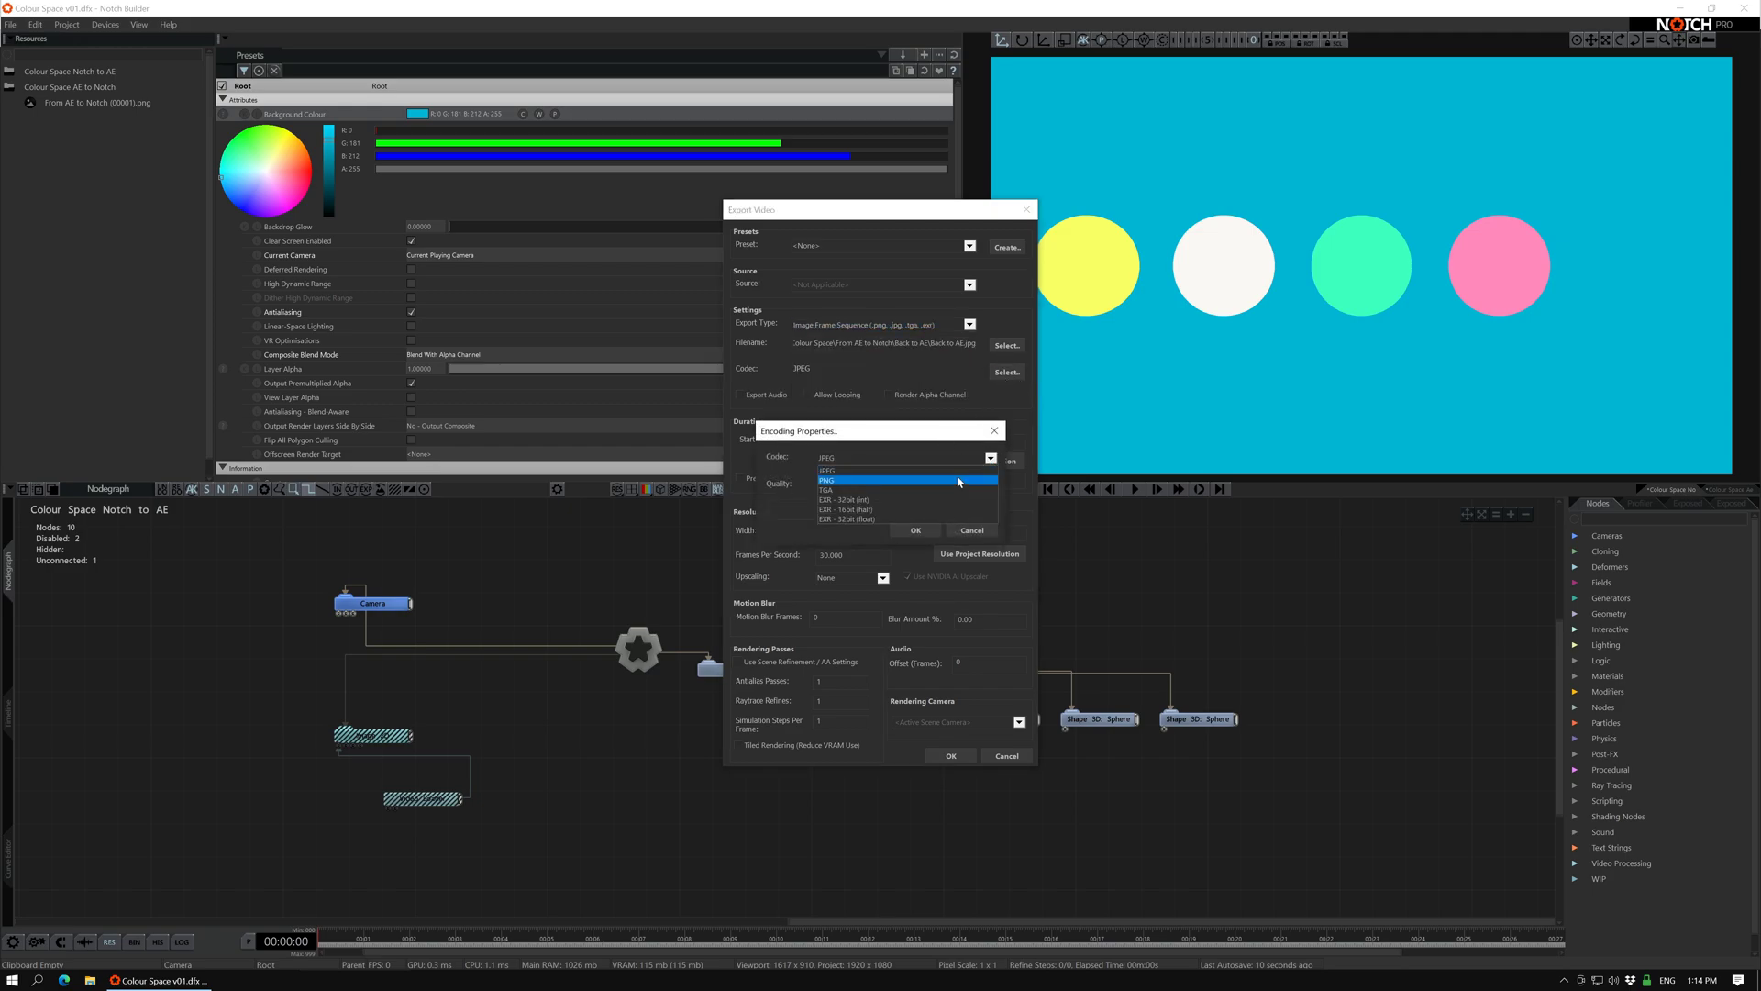
left_click(909, 481)
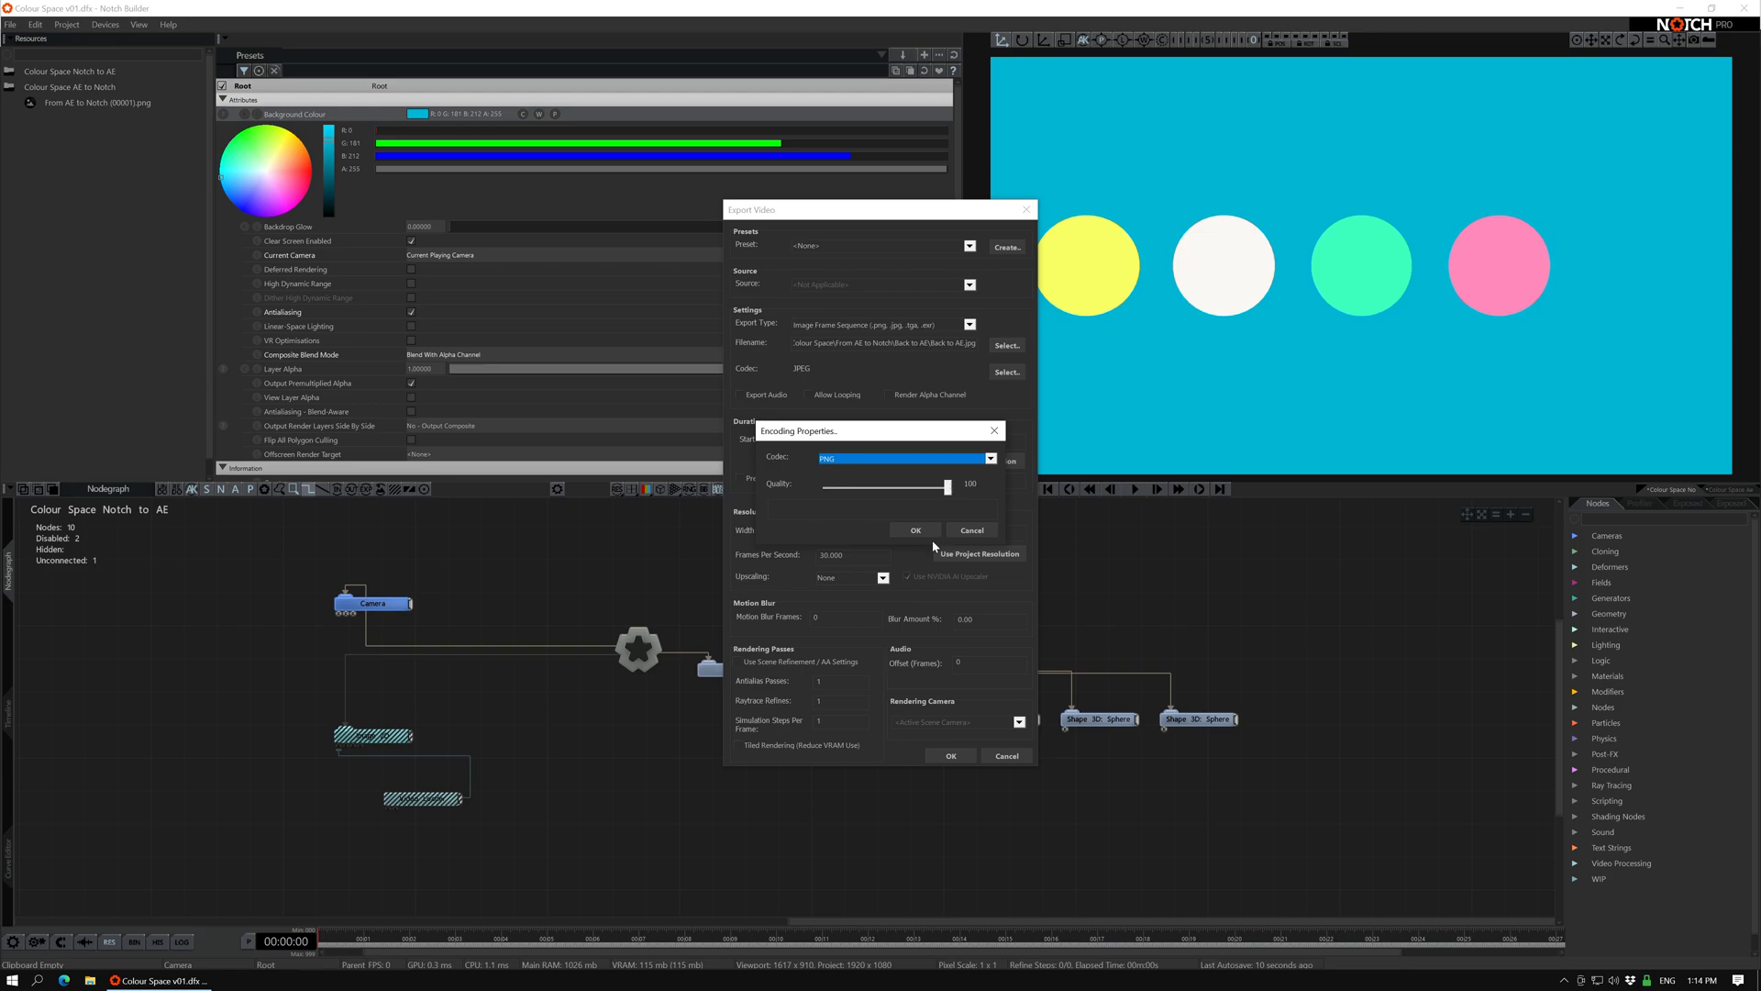
left_click(916, 530)
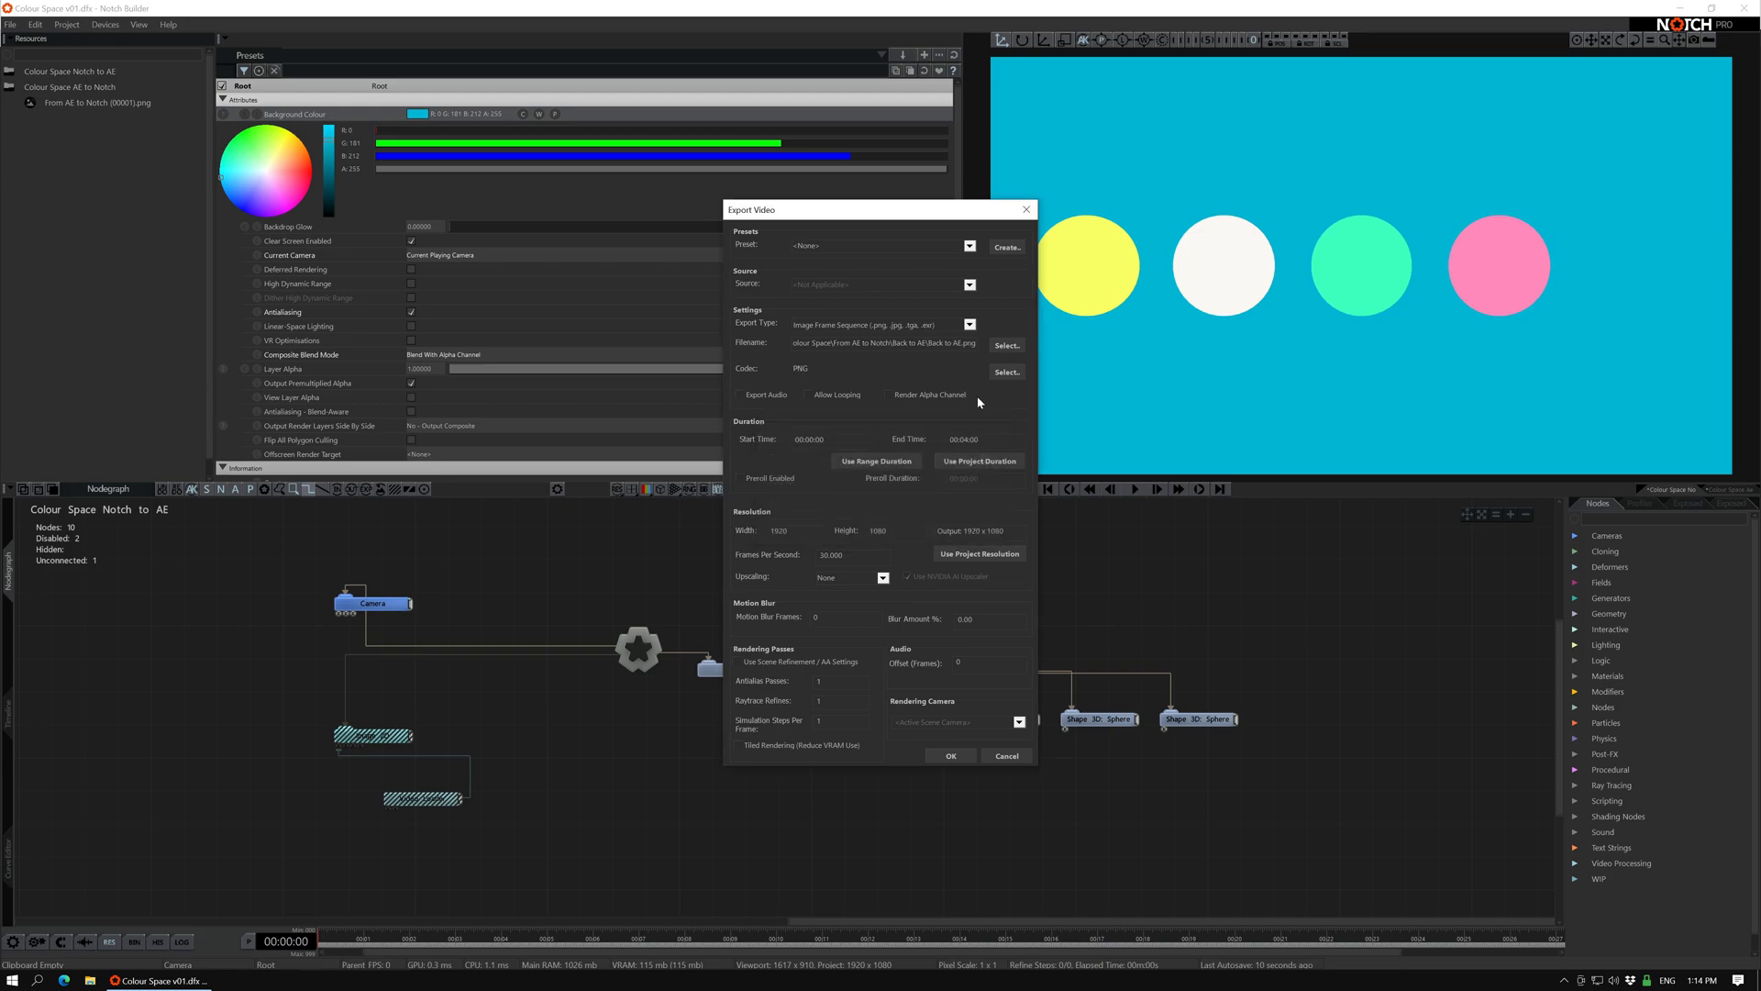
left_click(946, 757)
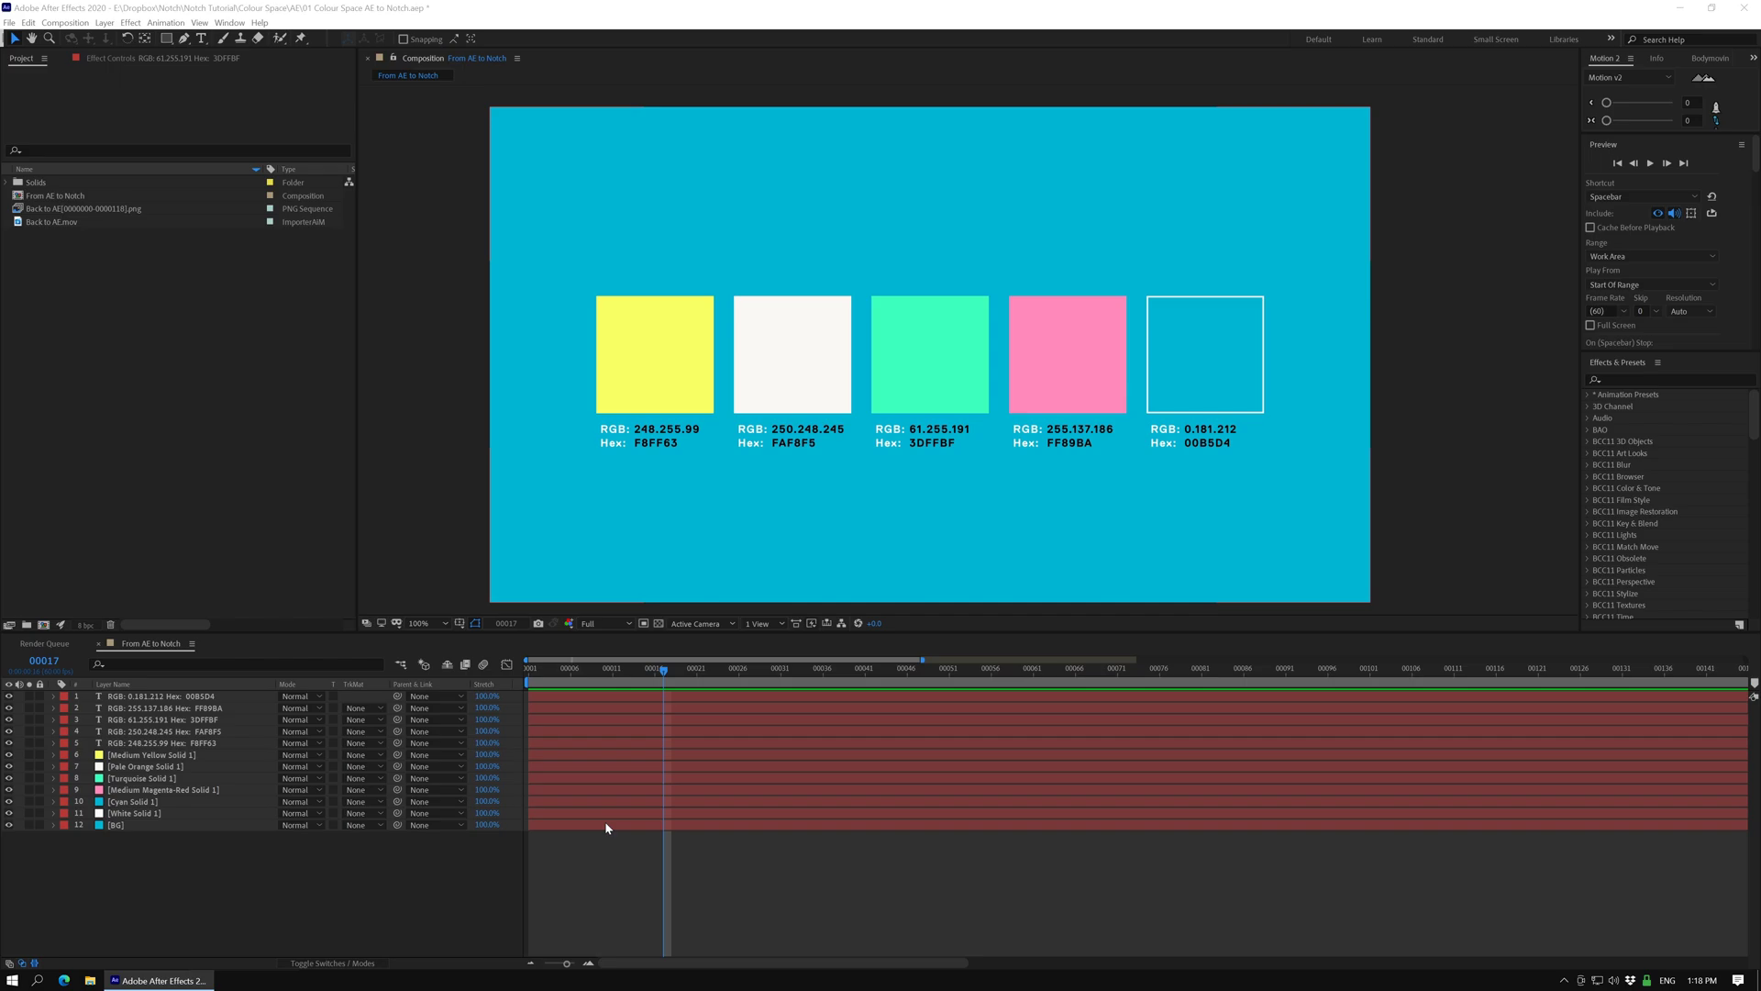
Add Back to AE.mov to the From AE to Notch composition as a layer
left_click(93, 207)
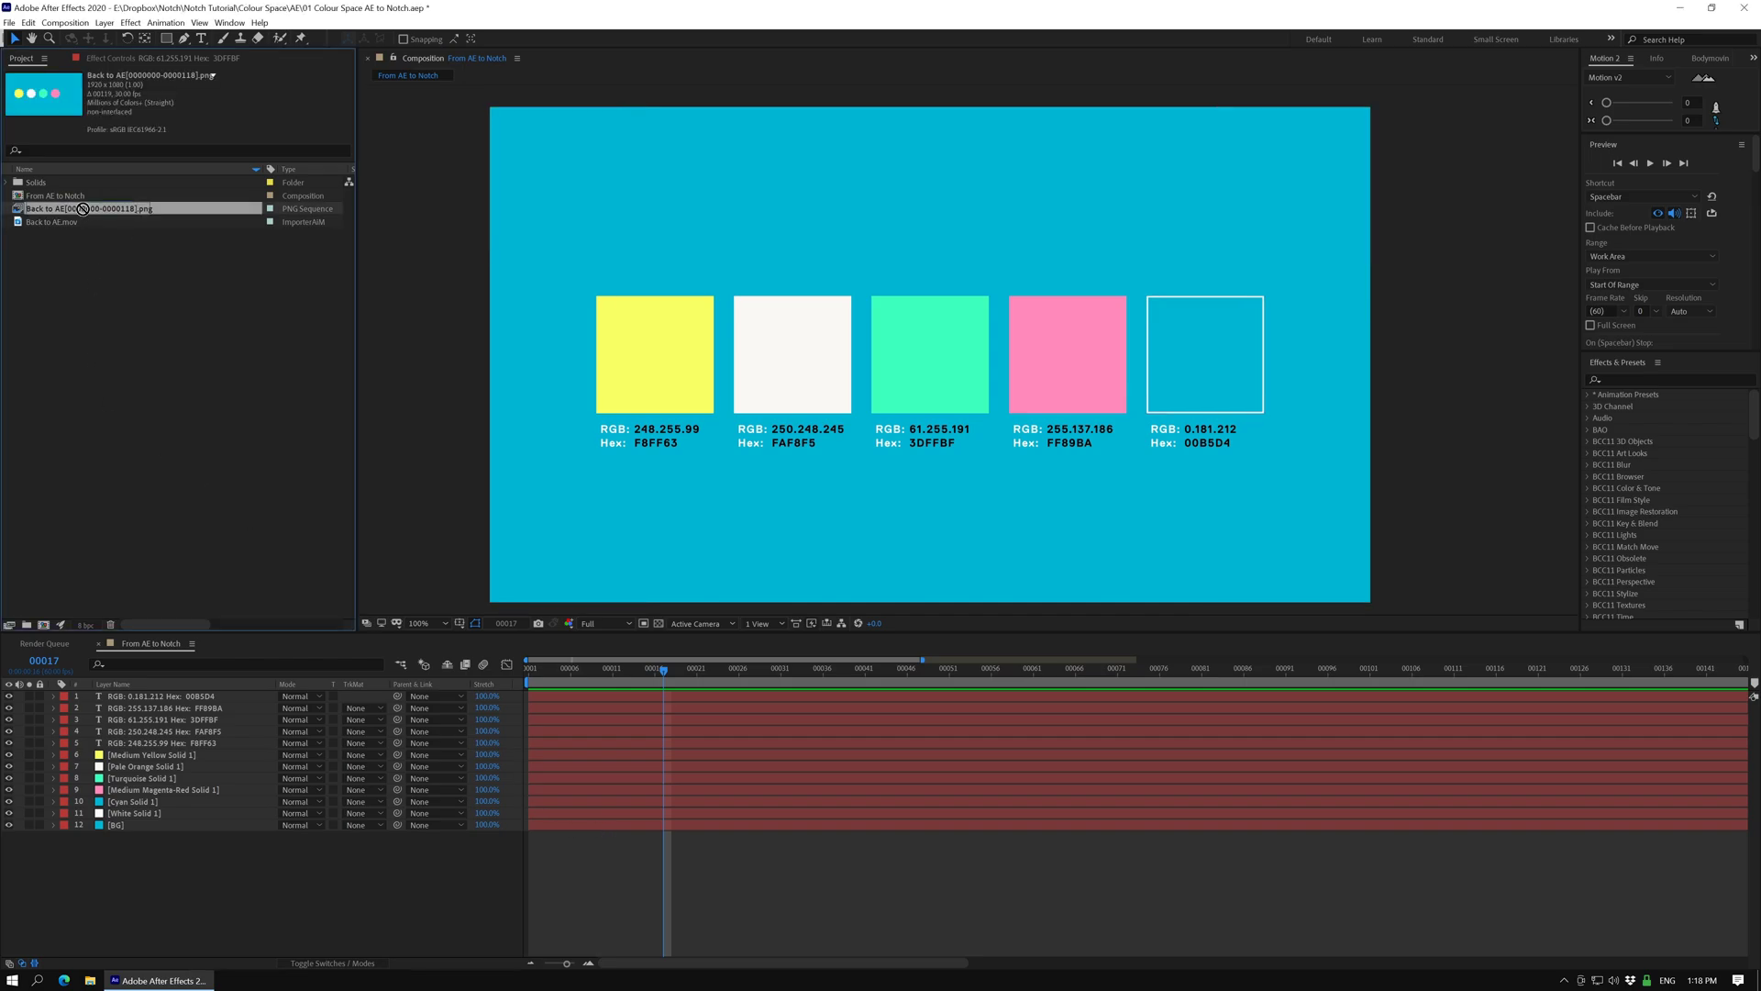
left_click(52, 221)
left_click(216, 697)
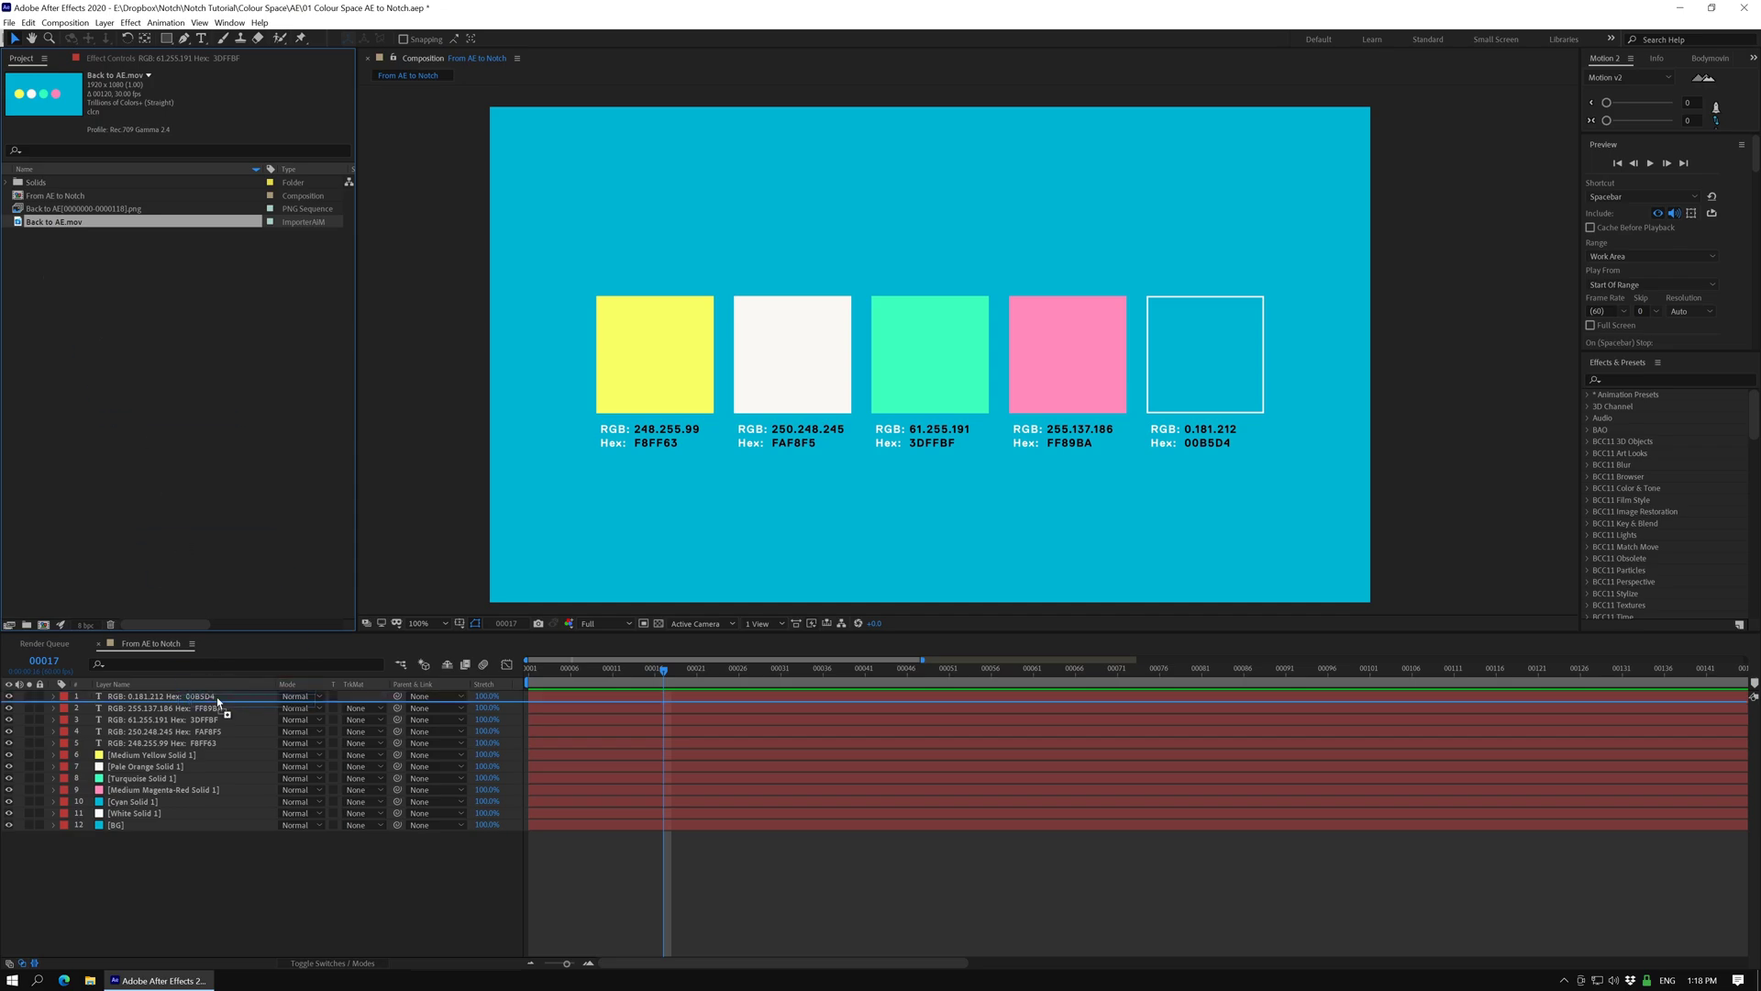
key("ctrl+slash")
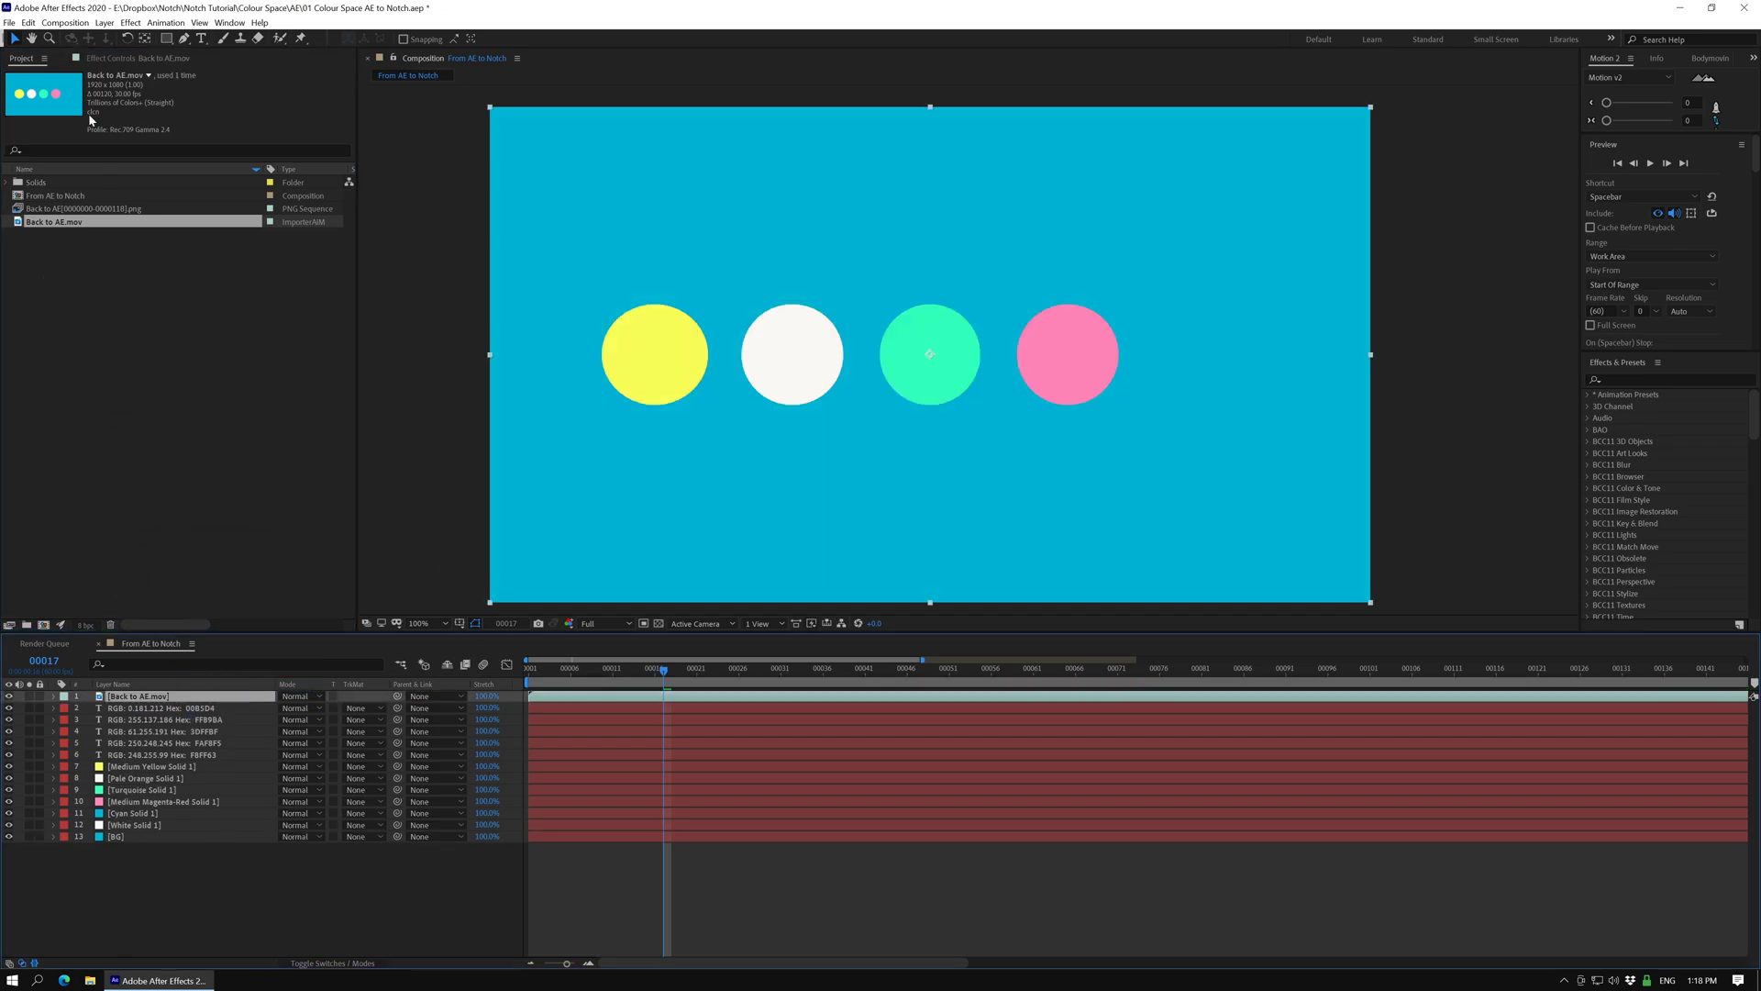
Mask the movie layer to a rectangular strip across the swatch row, then inspect it
left_click(166, 39)
left_click_drag(419, 317, 1417, 397)
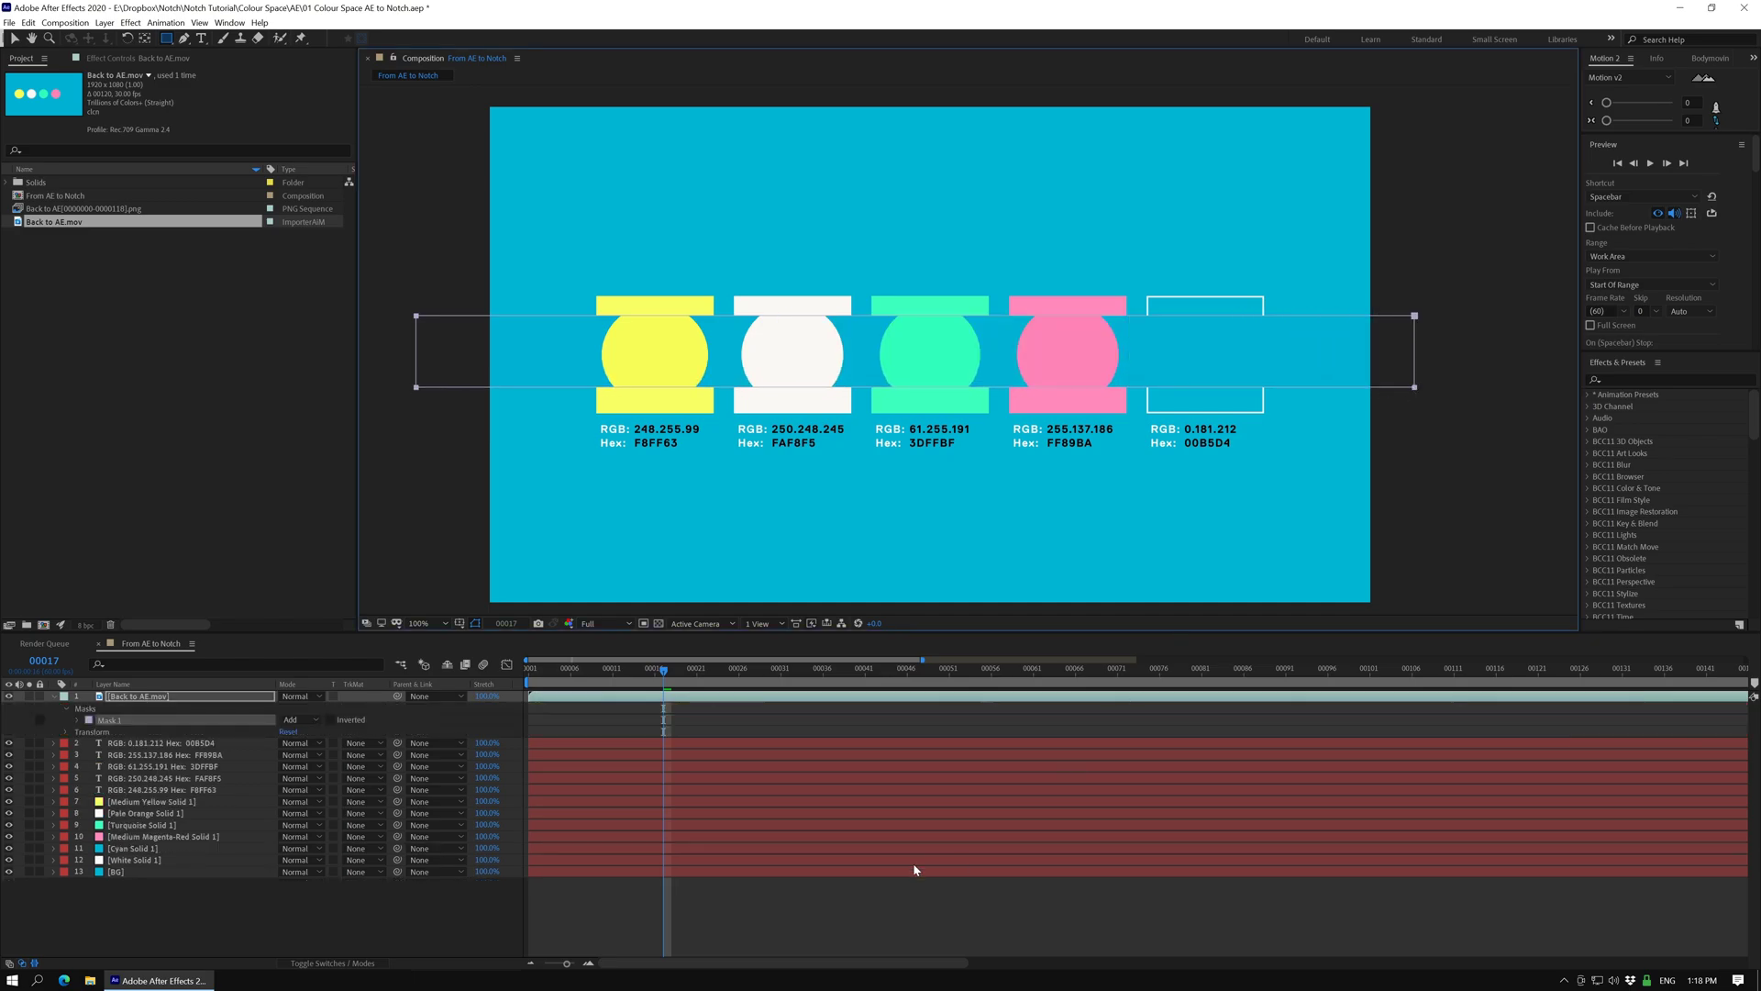
scroll(937, 351, "up", 3)
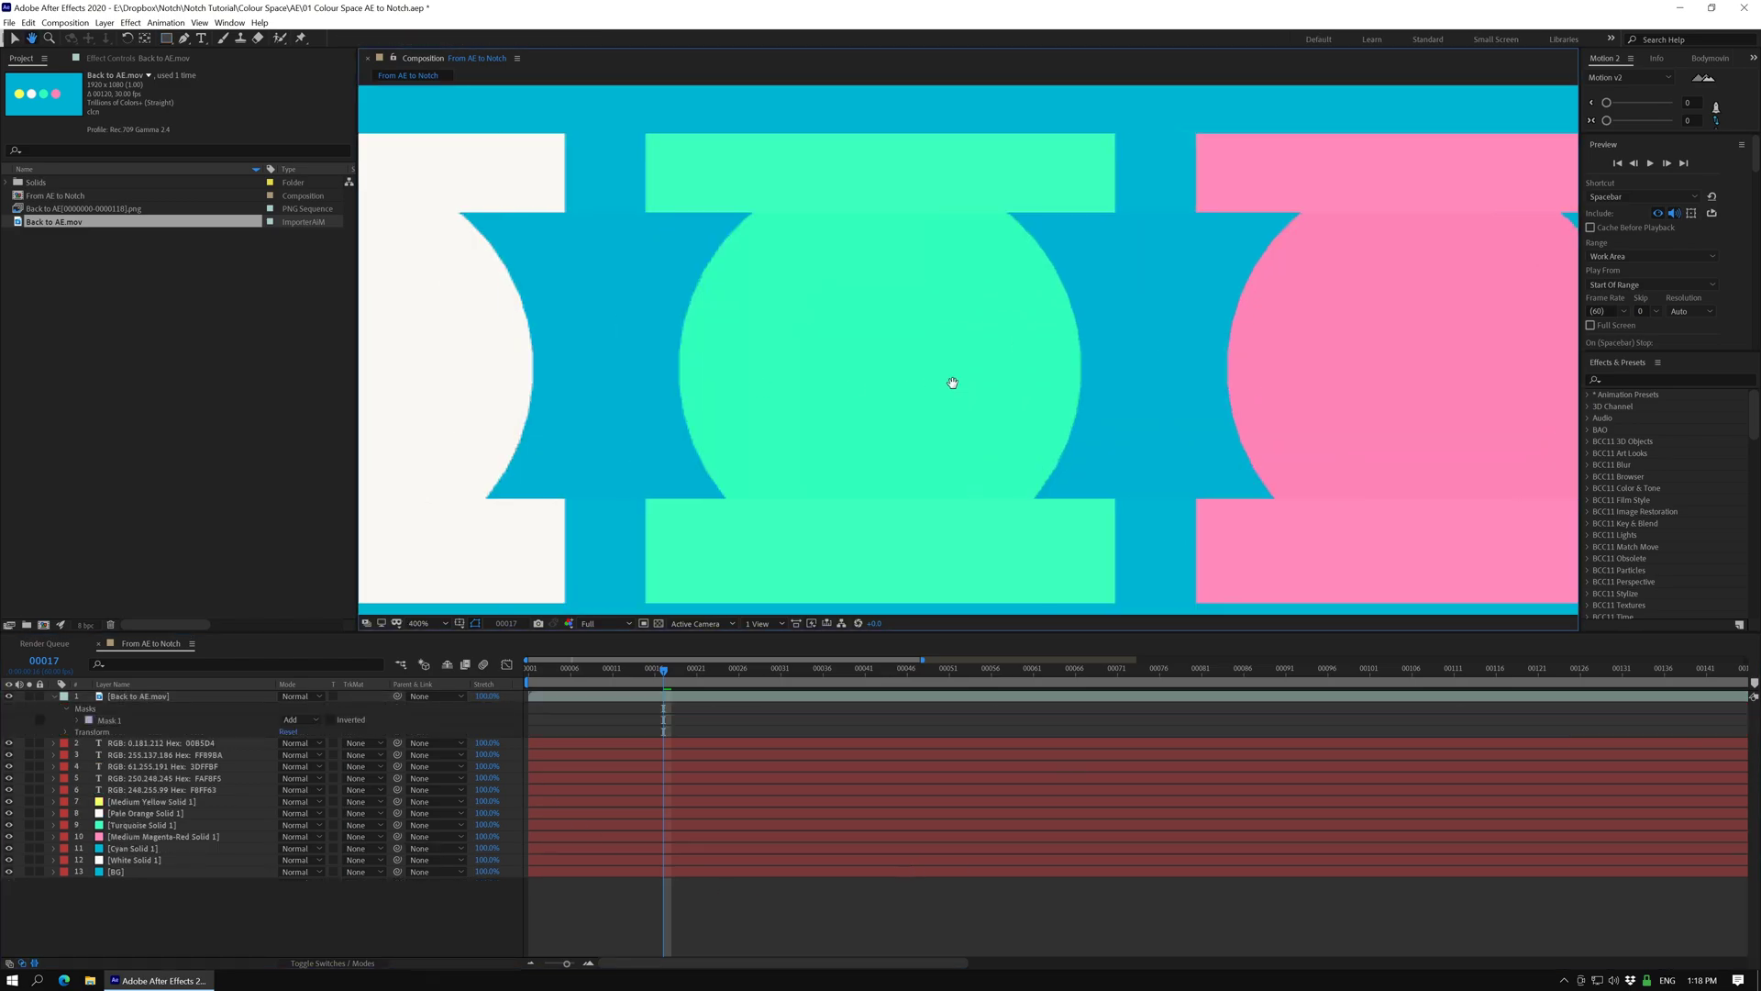
left_click_drag(964, 371, 1249, 384)
left_click_drag(551, 384, 1183, 414)
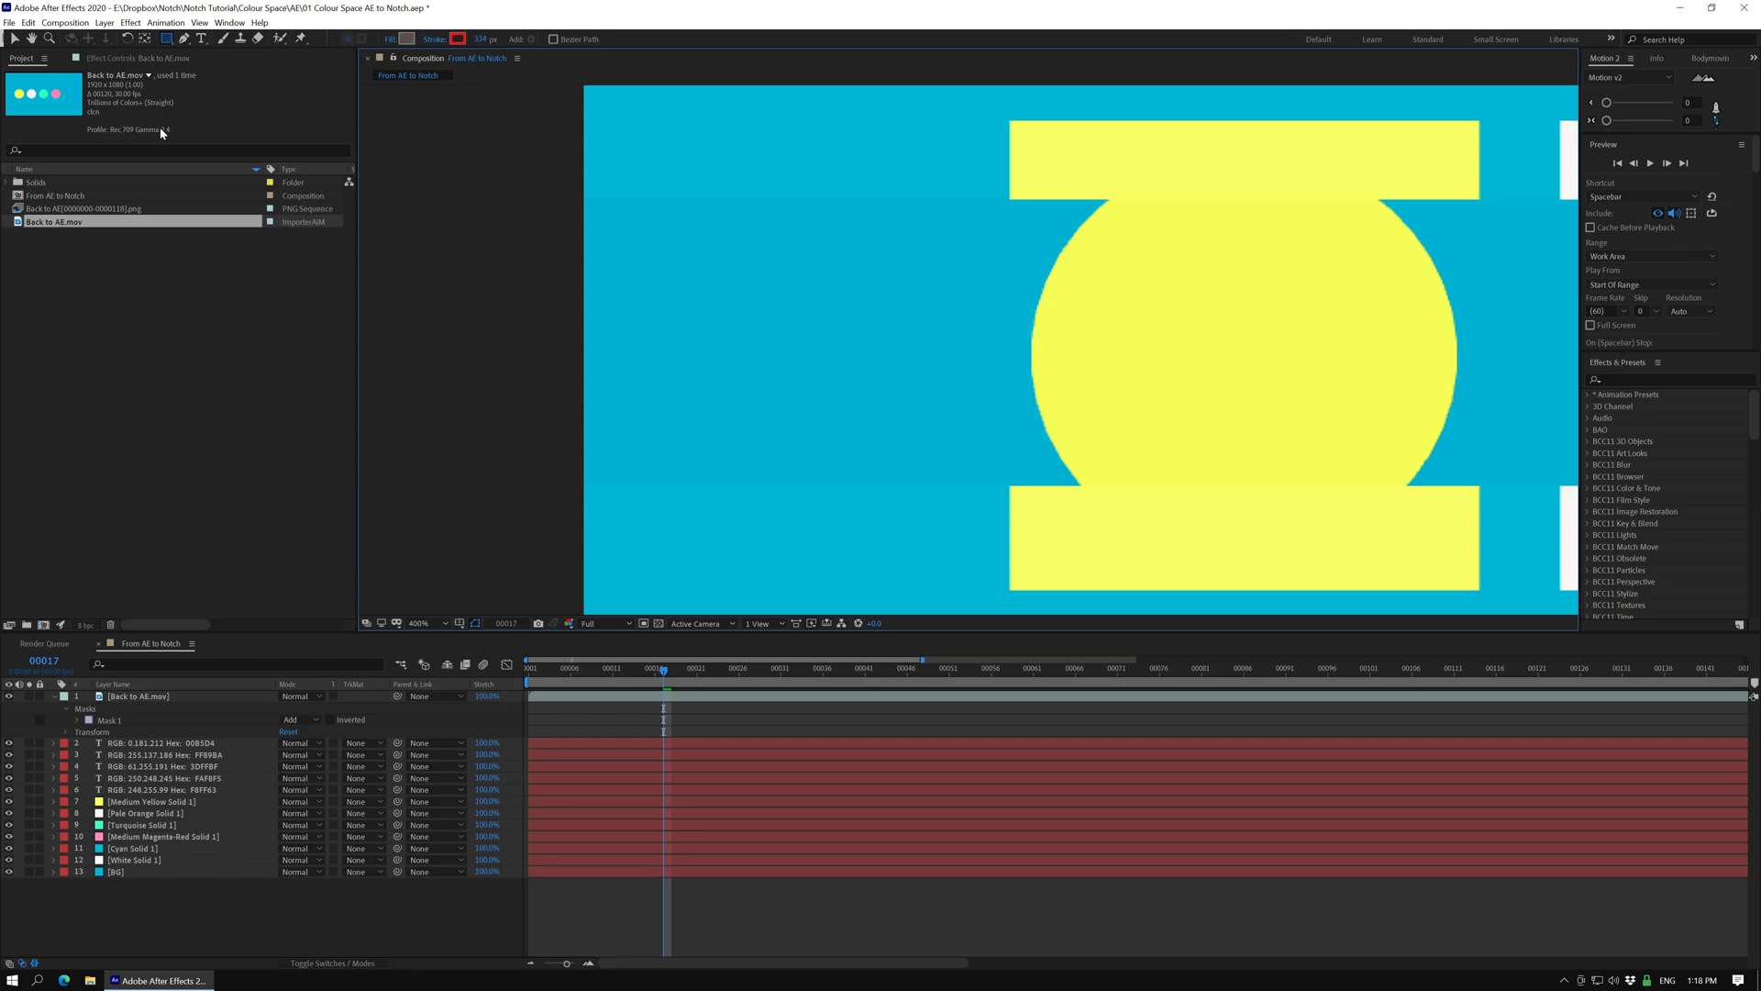
Assign Back to AE.mov the sRGB IEC61966-2.1 profile in Interpret Footage
right_click(104, 223)
mouse_move(154, 313)
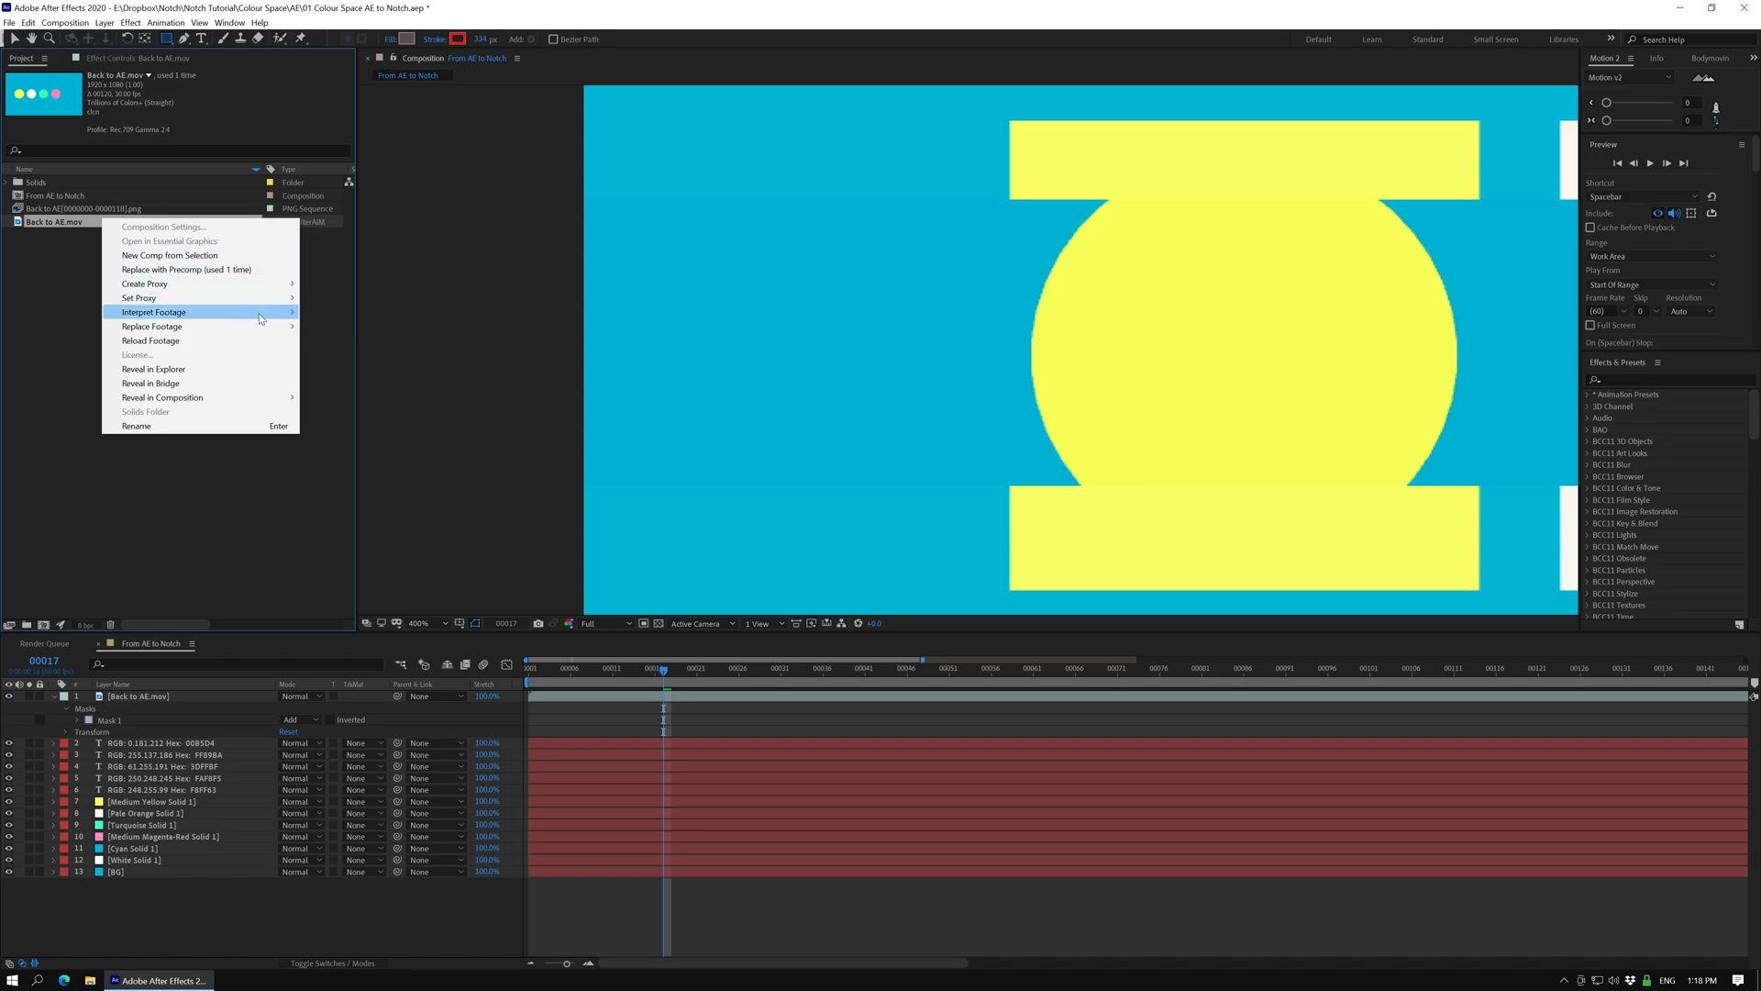
left_click(388, 318)
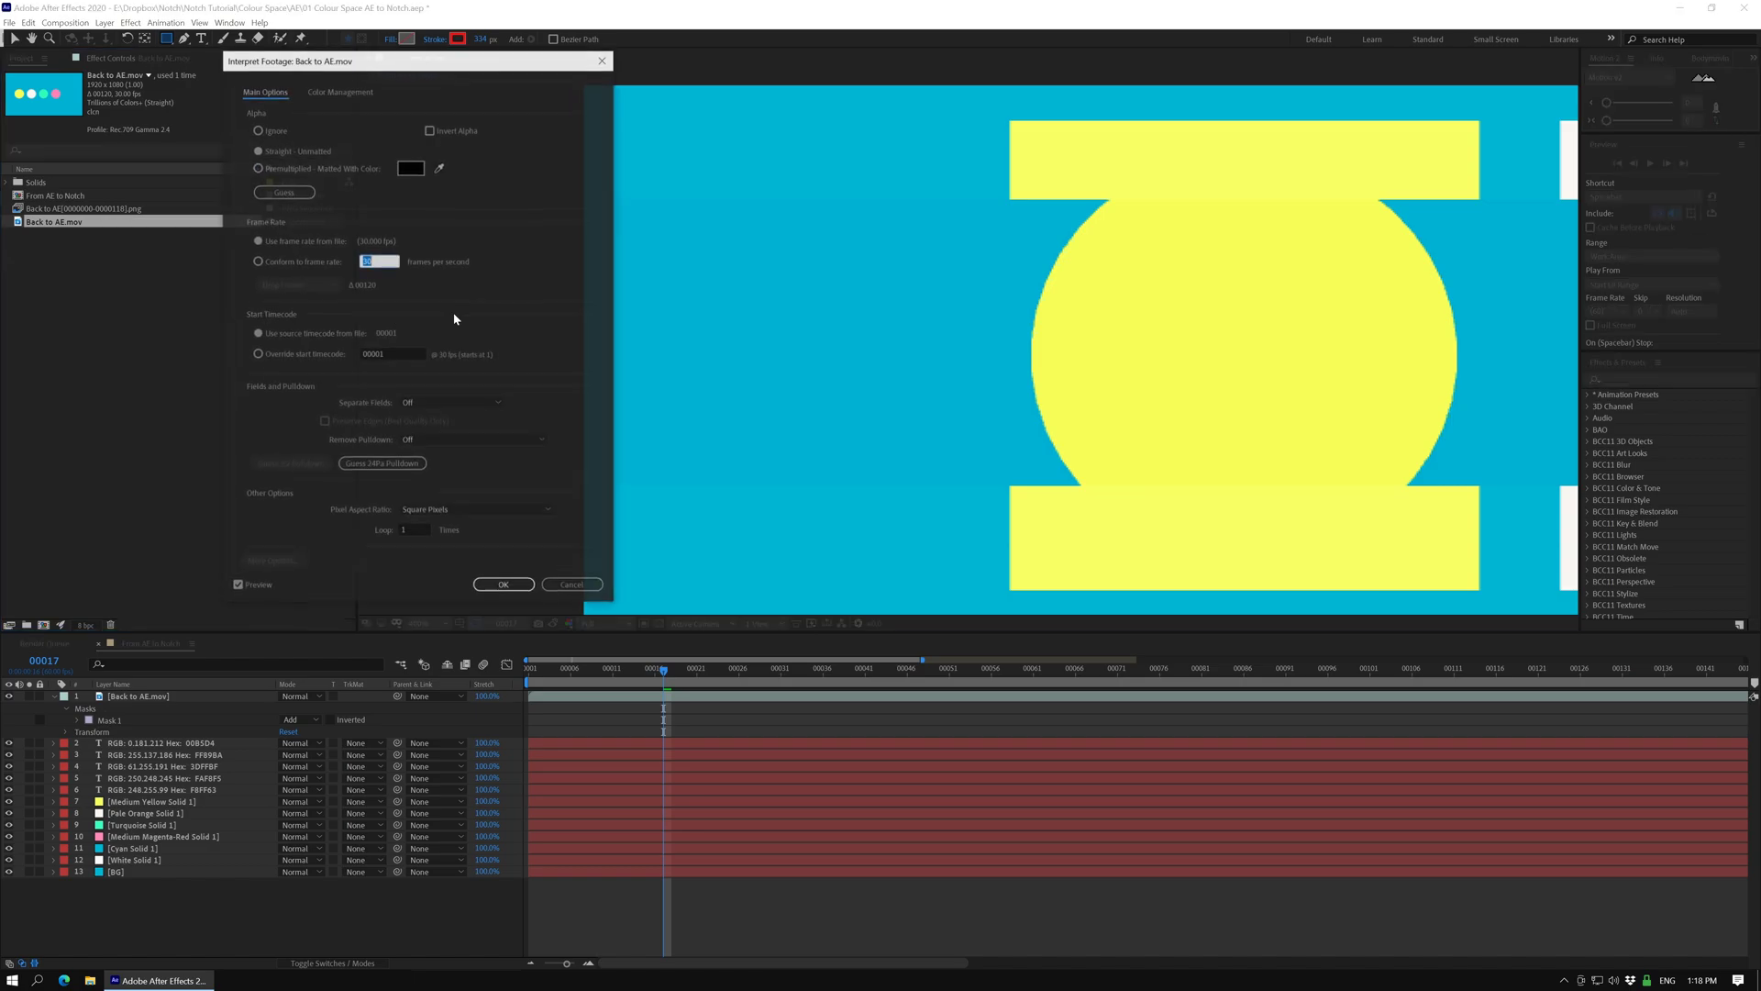
left_click(340, 91)
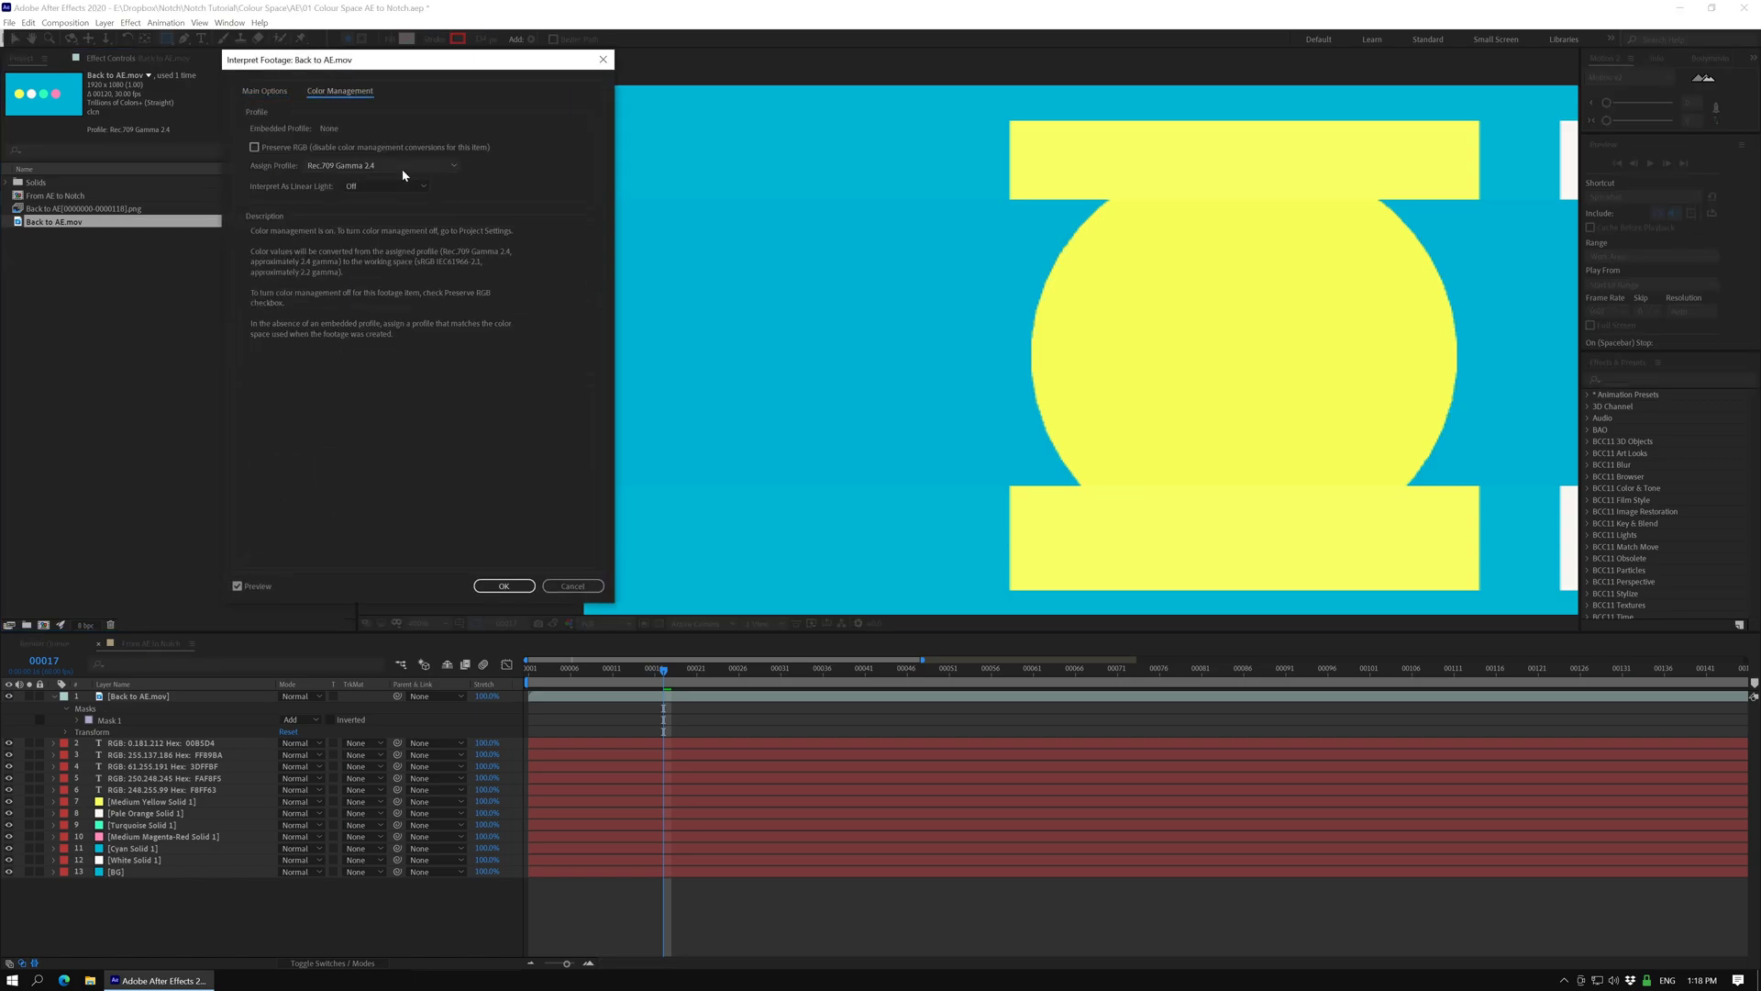
left_click(379, 164)
left_click(399, 195)
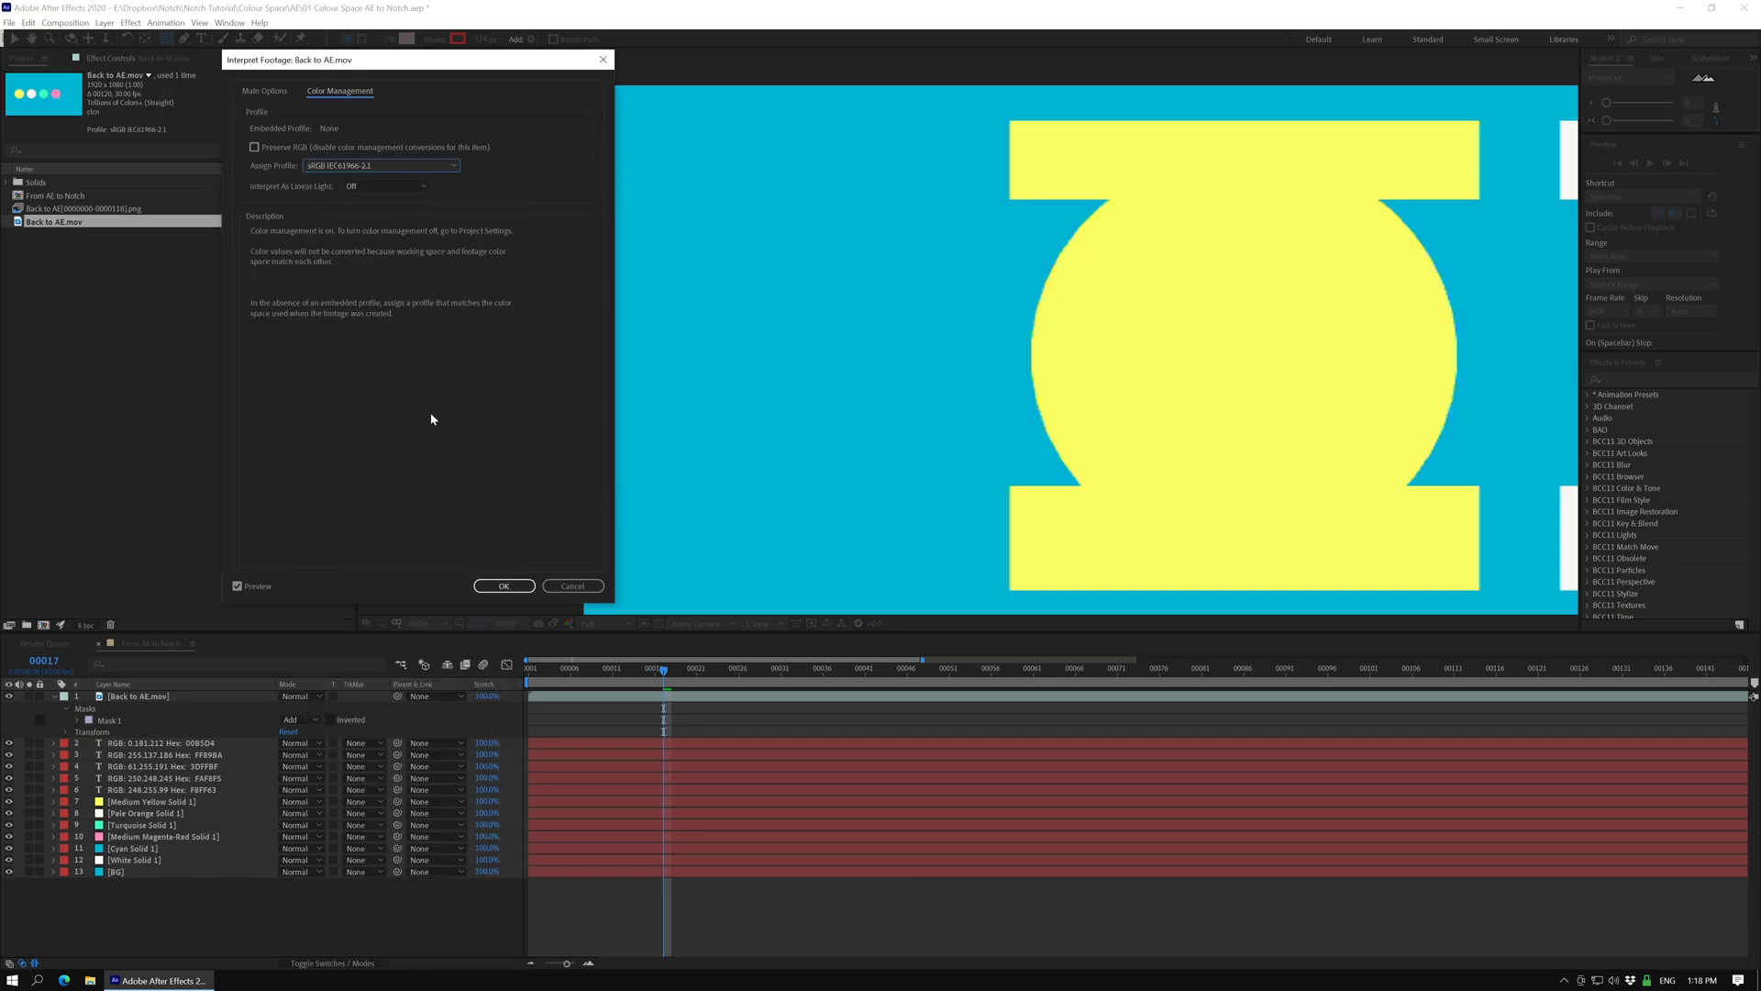
left_click(505, 588)
scroll(1097, 512, "down", 2)
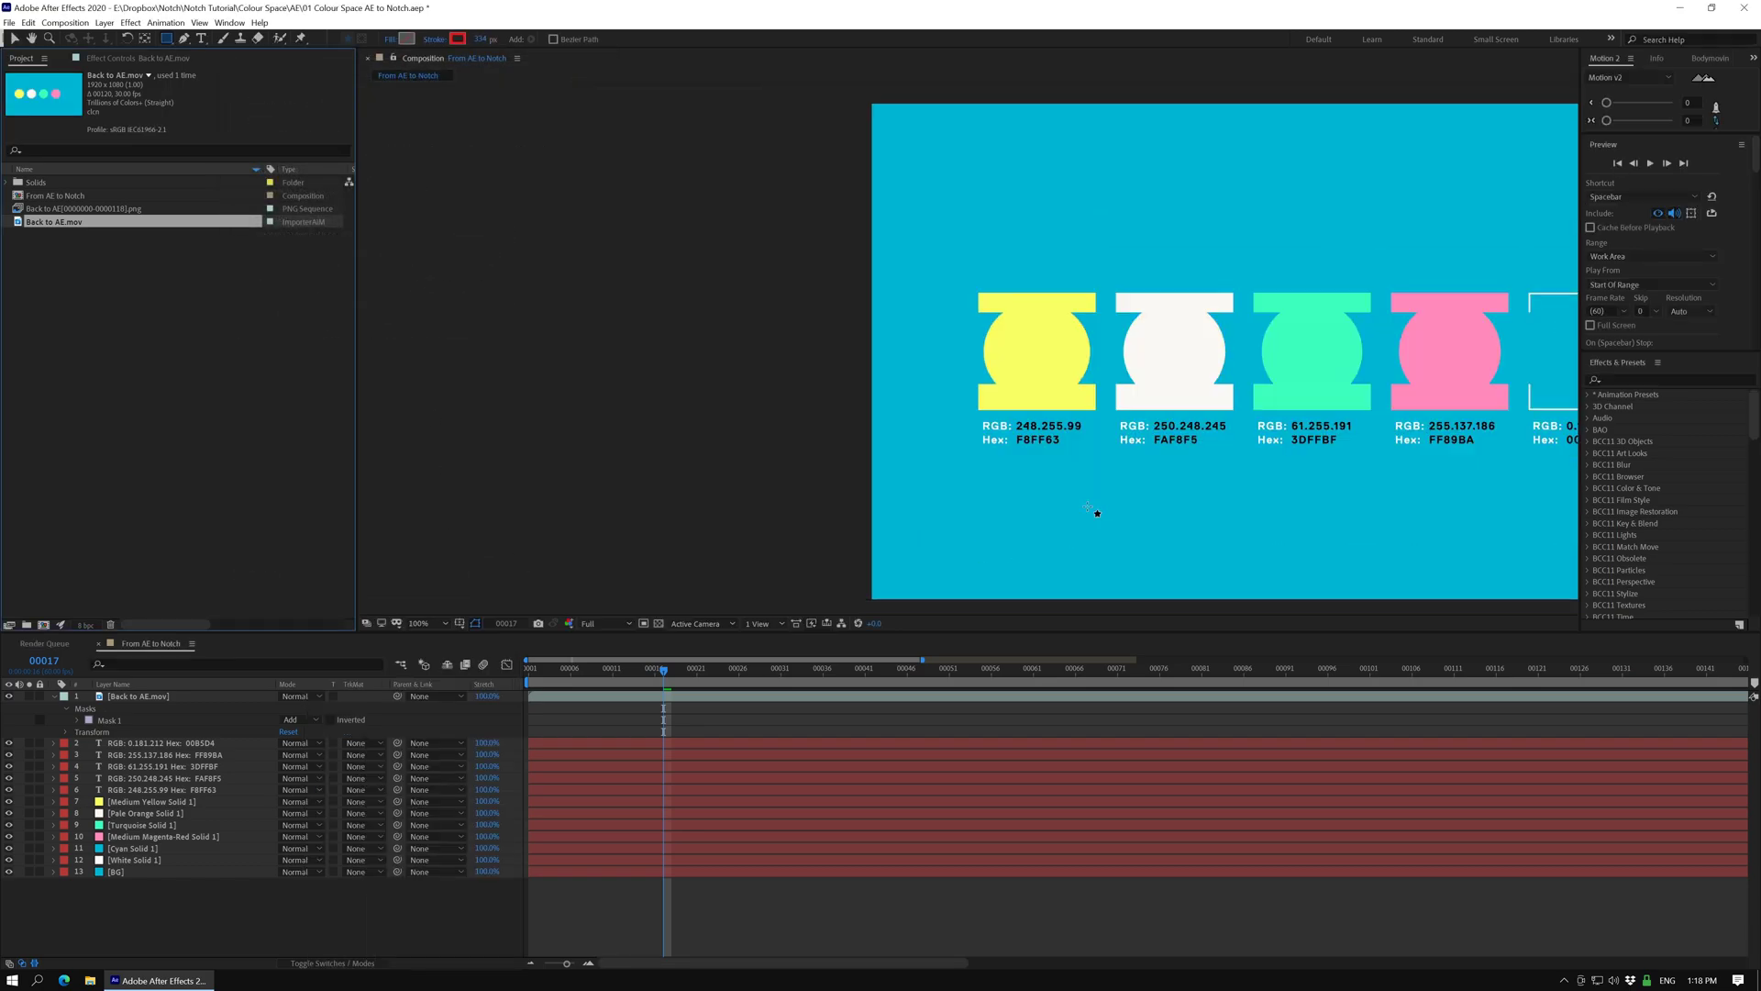
scroll(1096, 512, "up", 1)
scroll(1098, 513, "up", 1)
scroll(1097, 512, "down", 1)
scroll(1098, 512, "down", 1)
Place the Back to AE PNG sequence in the timeline above the movie layer
left_click(166, 412)
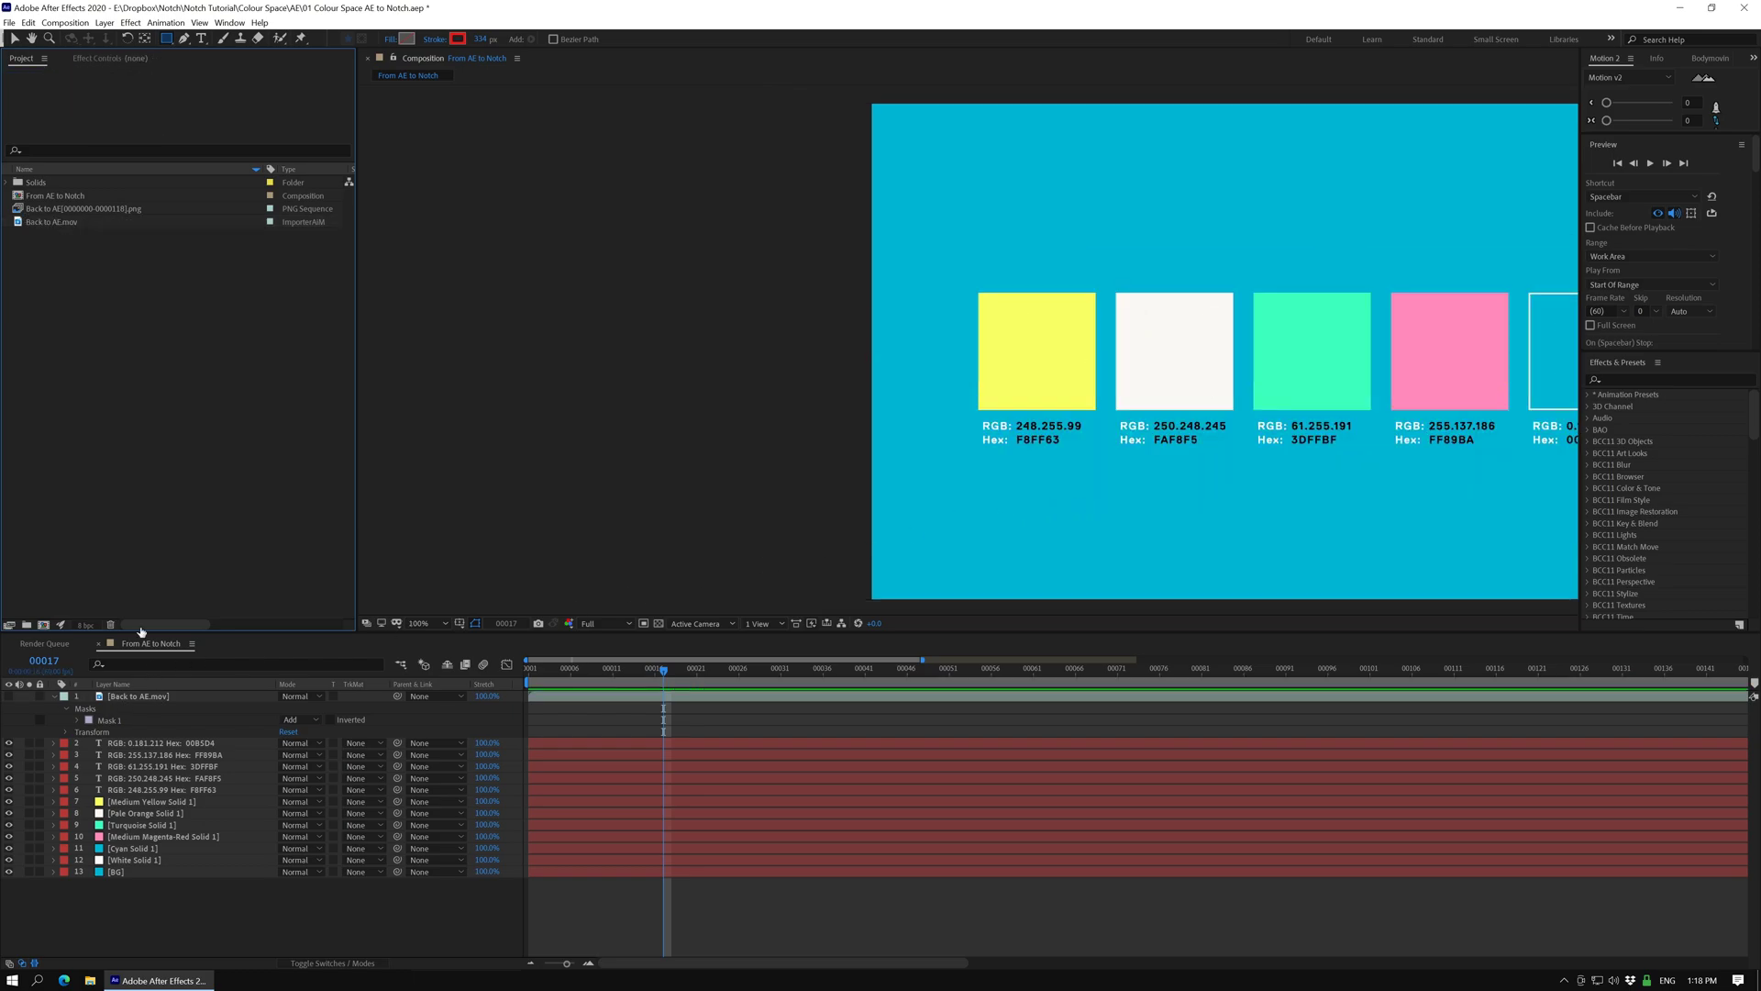
left_click(129, 207)
left_click_drag(183, 514, 179, 695)
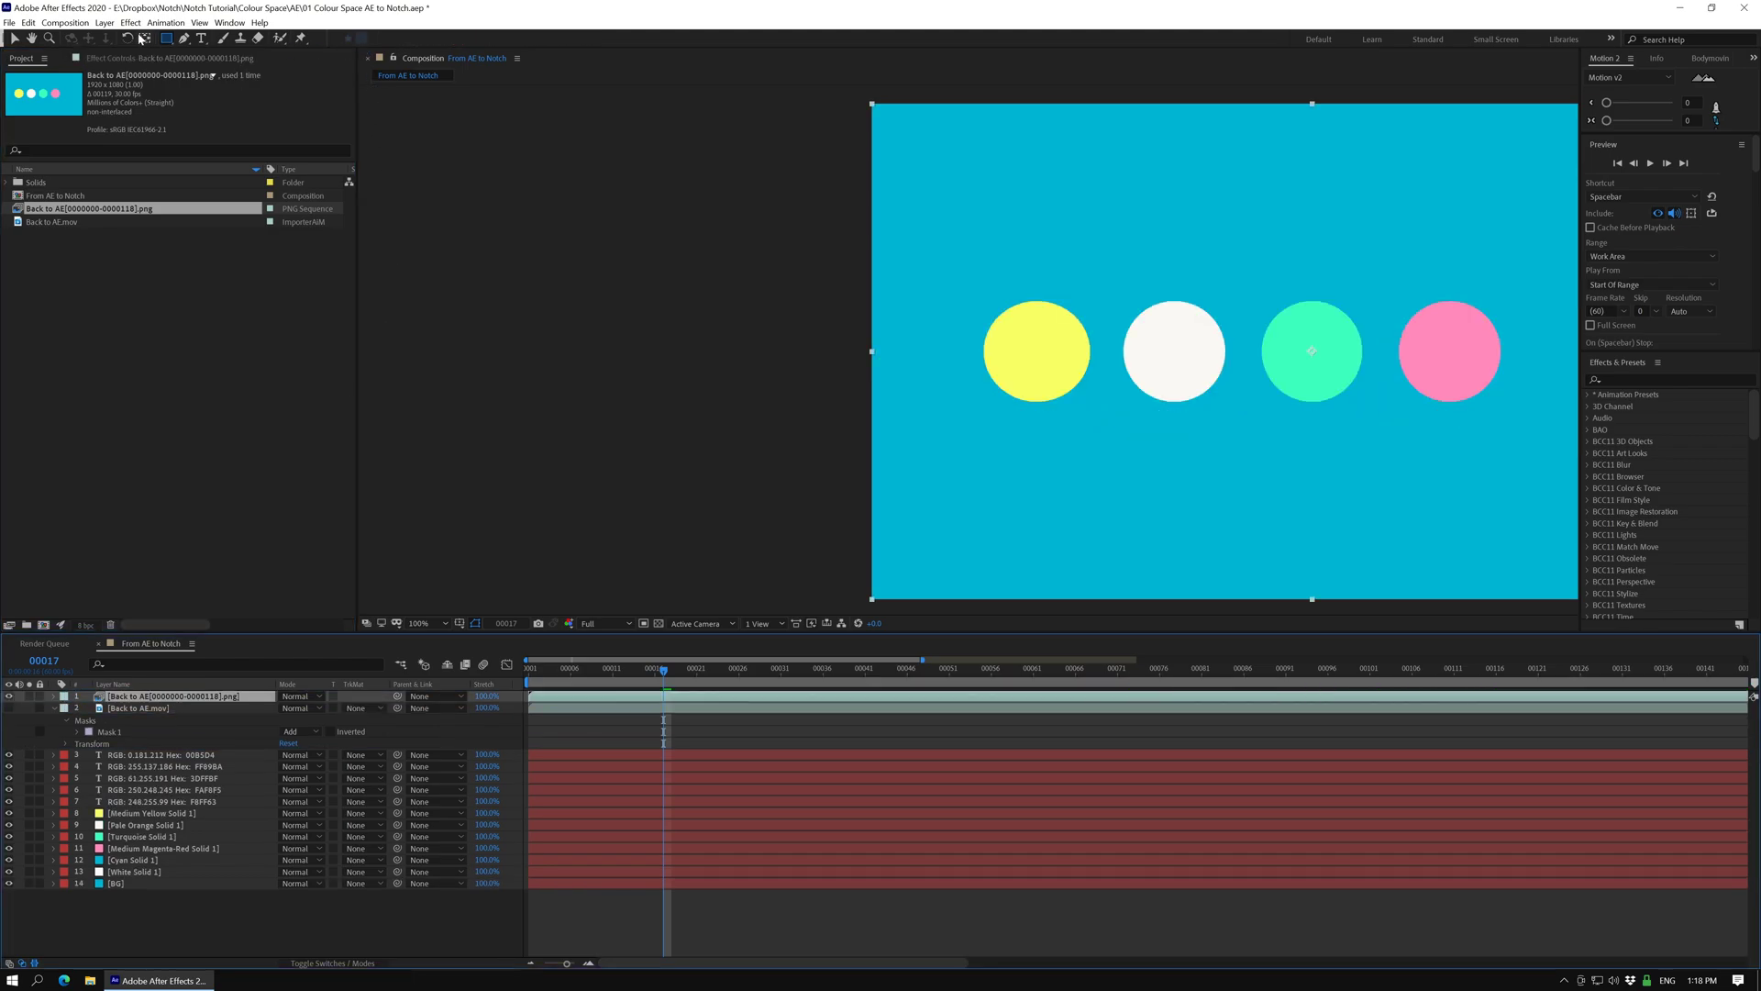
Mask the PNG sequence to a rectangular strip across the swatches and inspect it
left_click_drag(713, 323, 1576, 400)
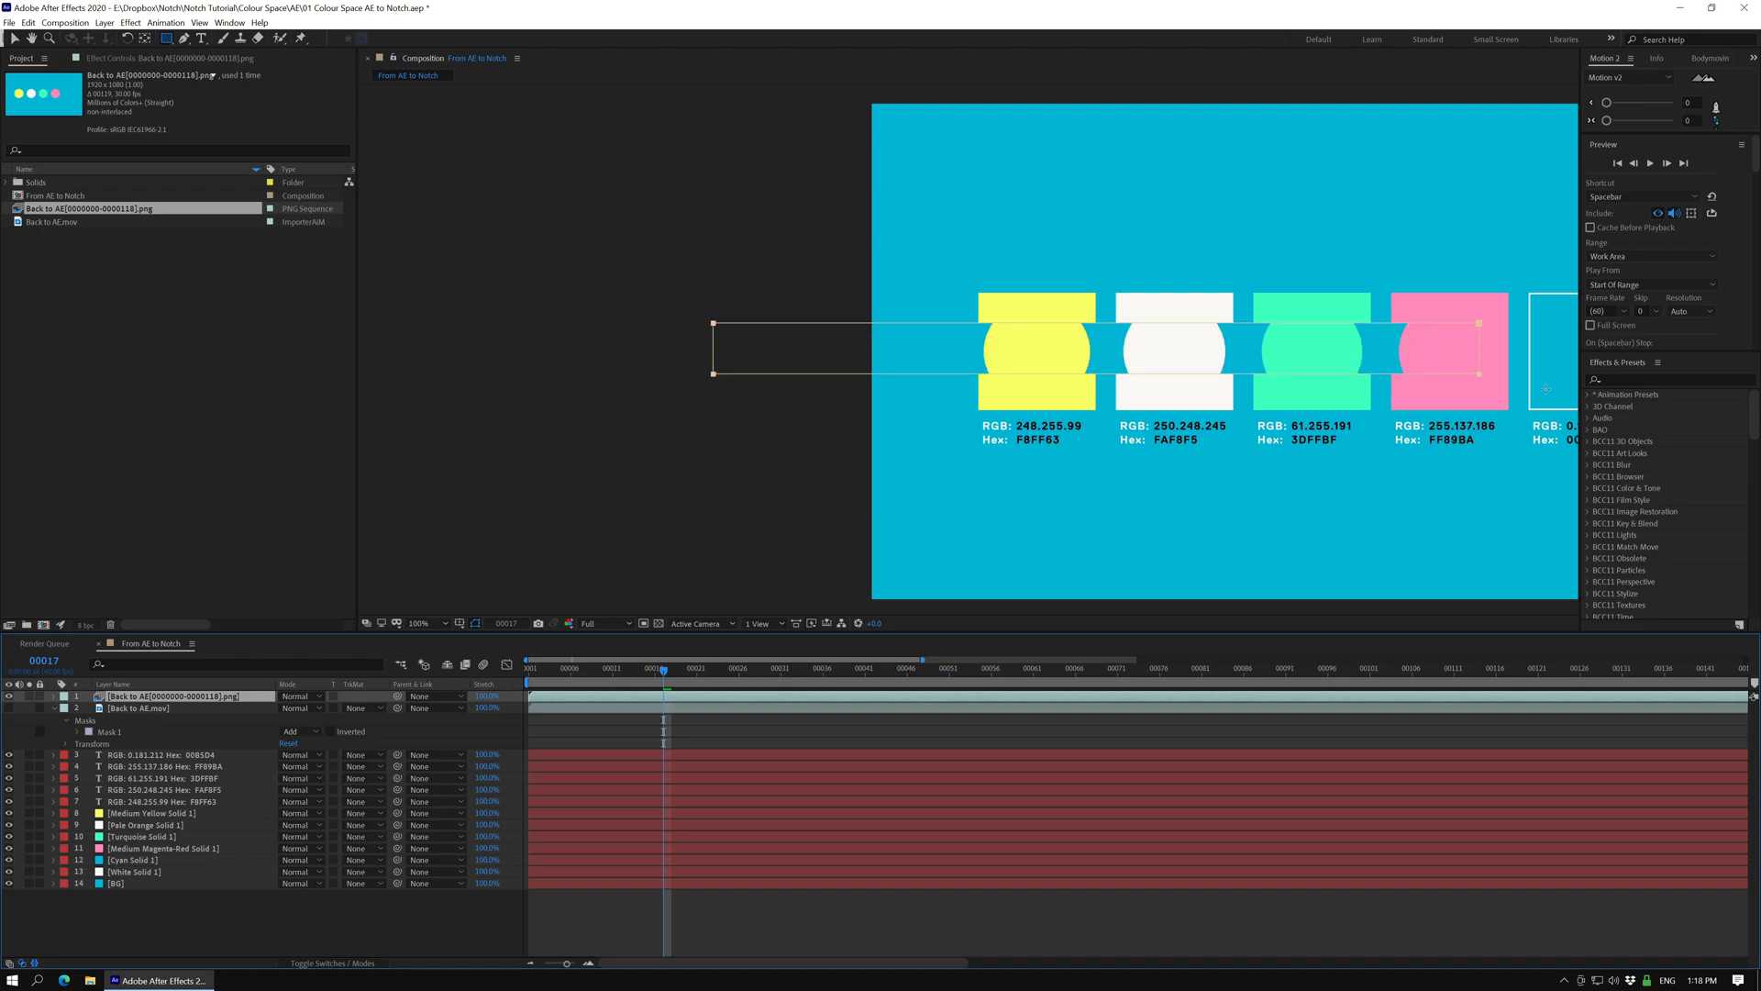
left_click_drag(1215, 355, 882, 355)
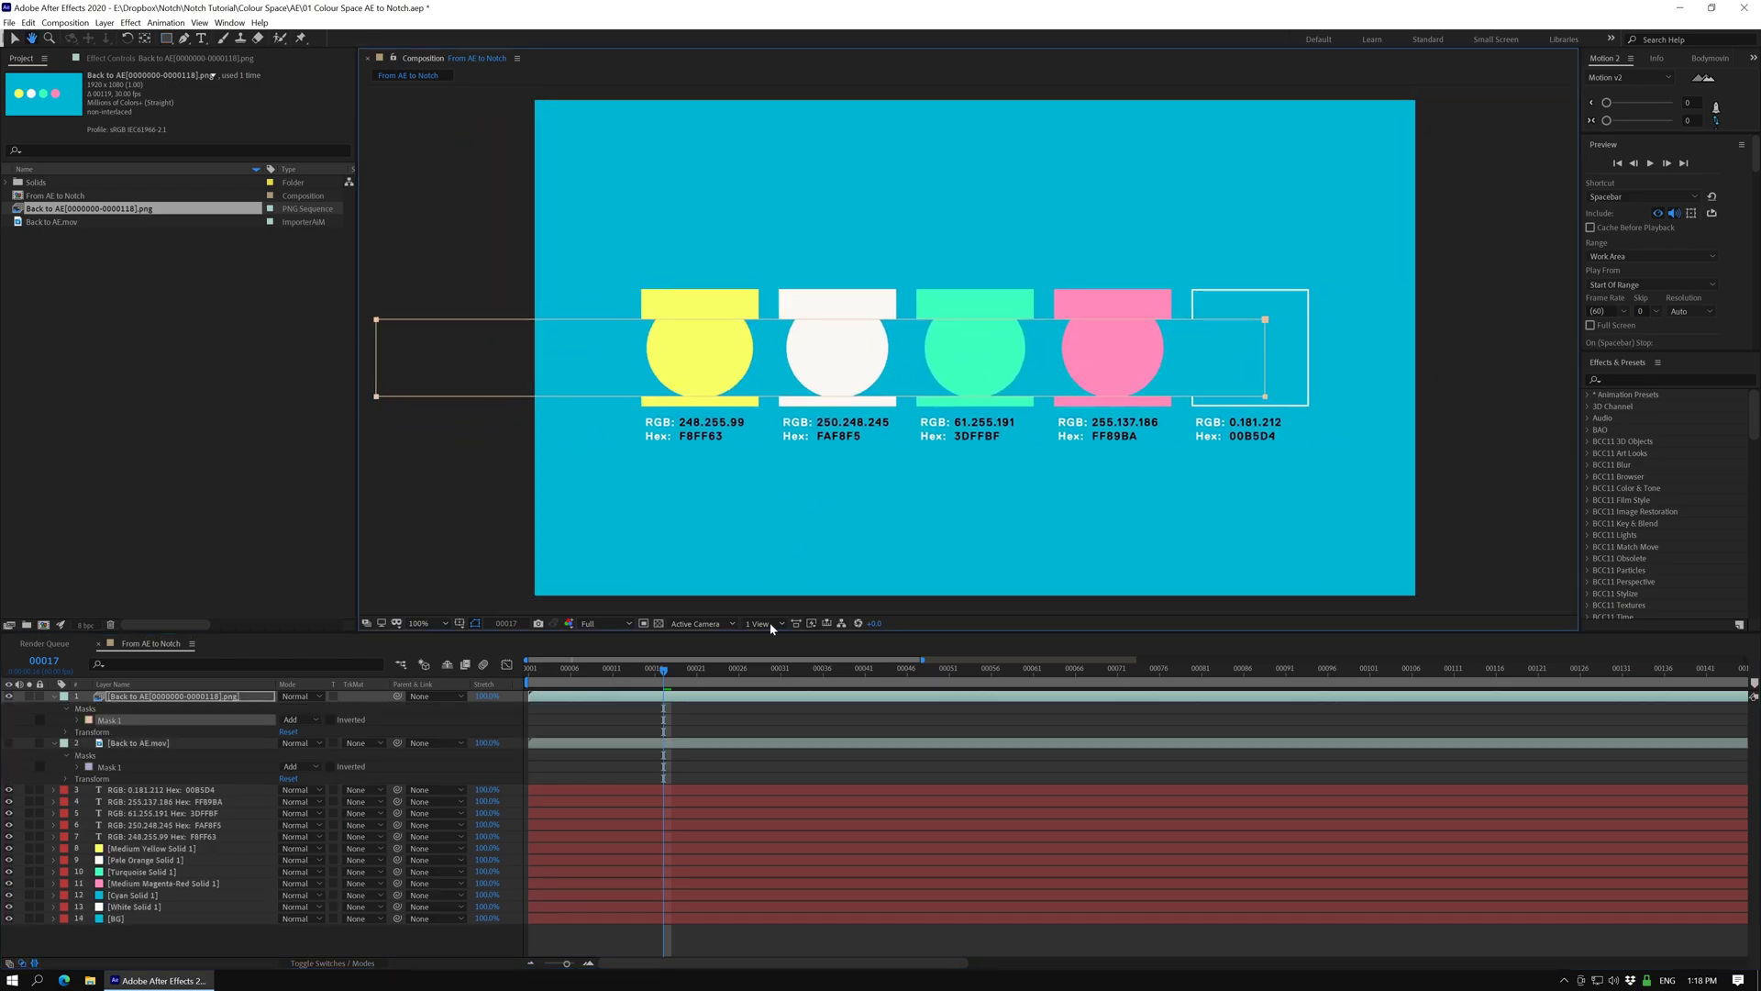
left_click(739, 749)
scroll(698, 379, "up", 2)
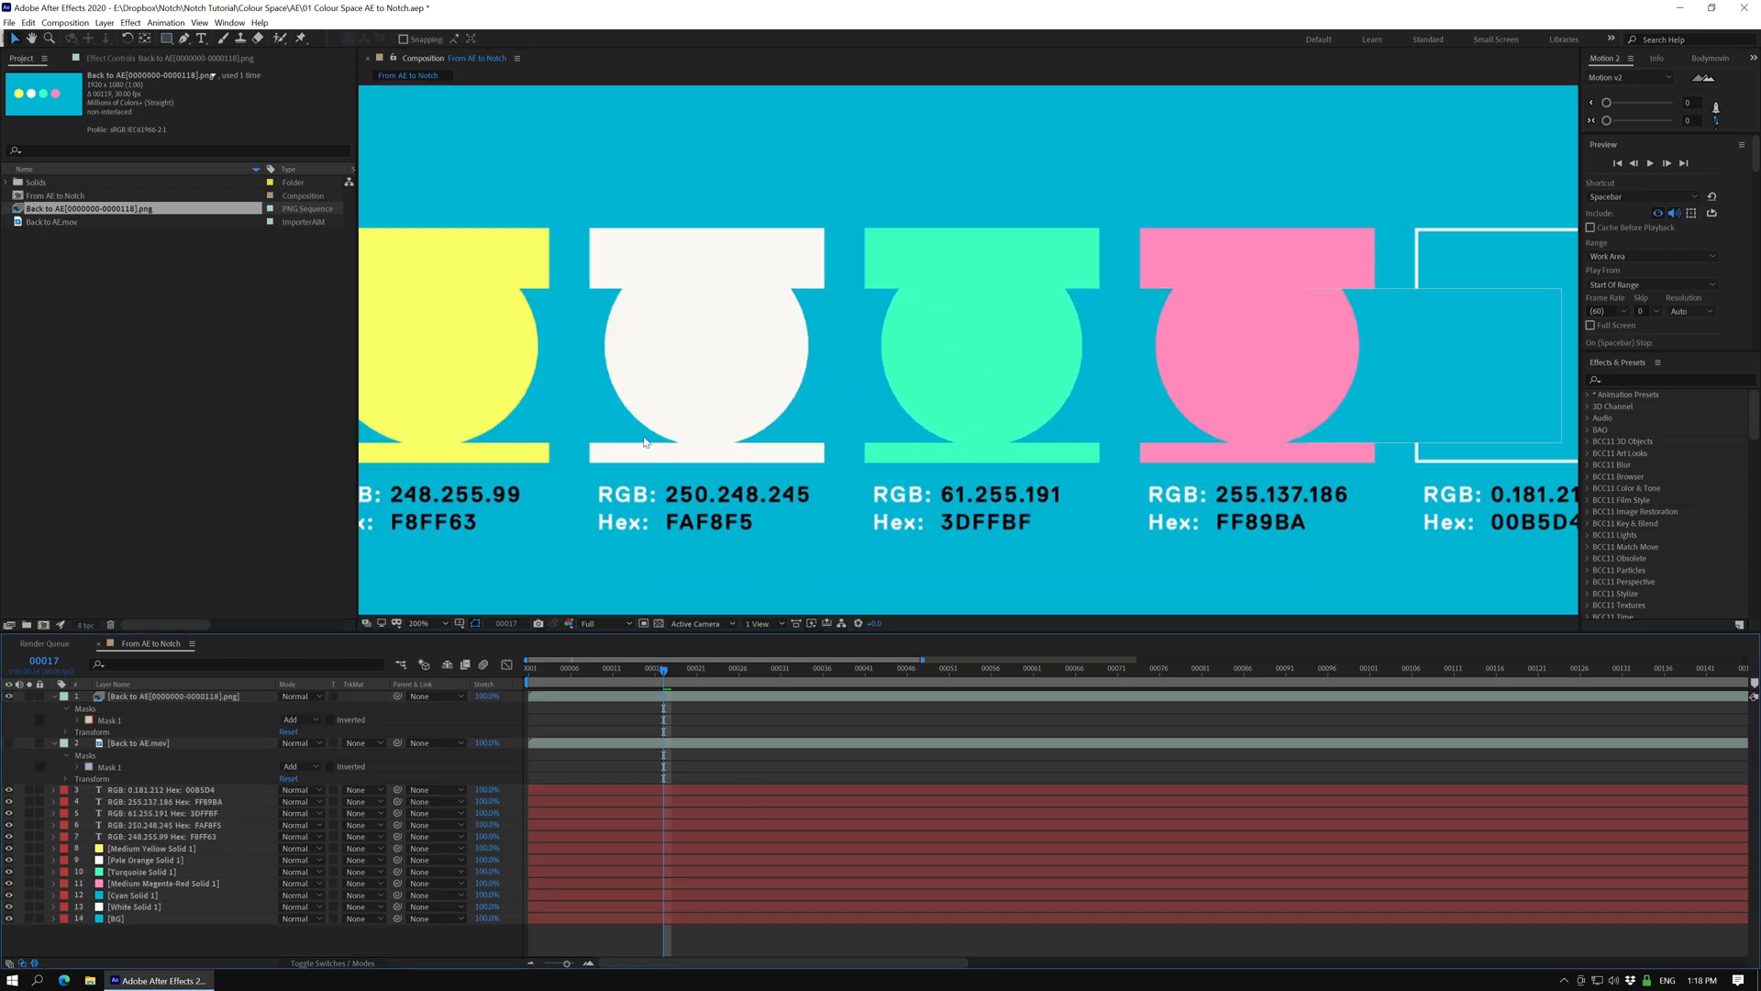
middle_click_drag(644, 442, 950, 451)
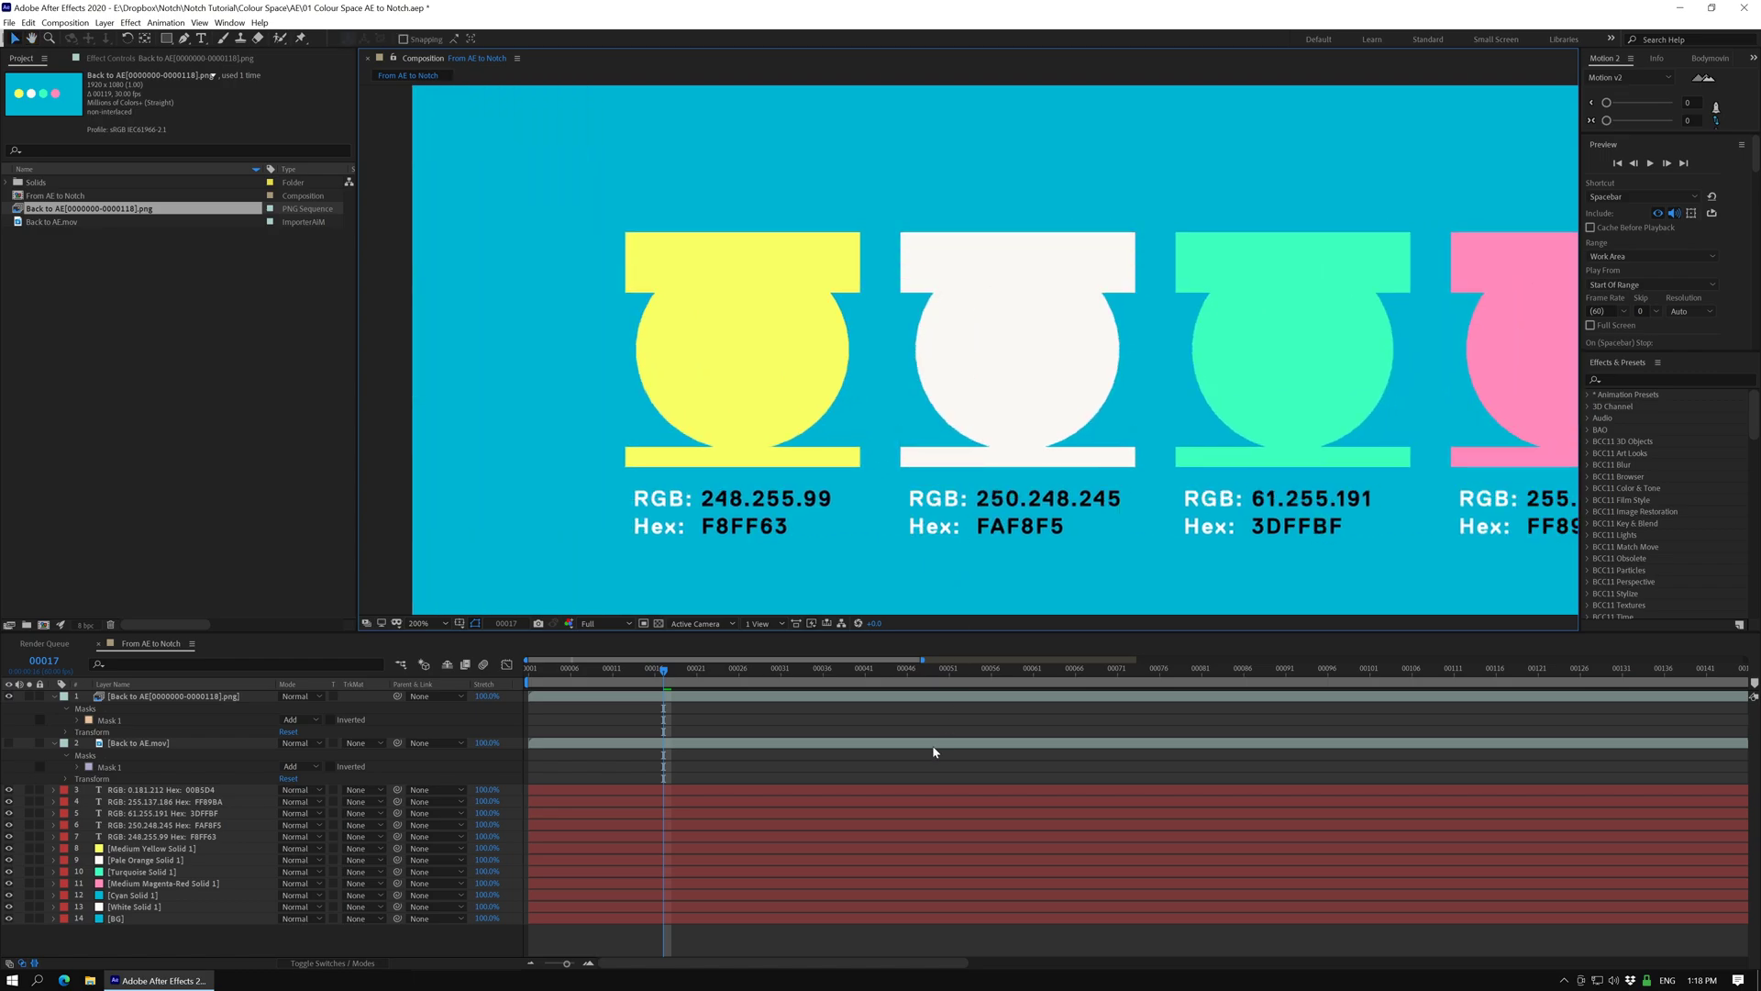